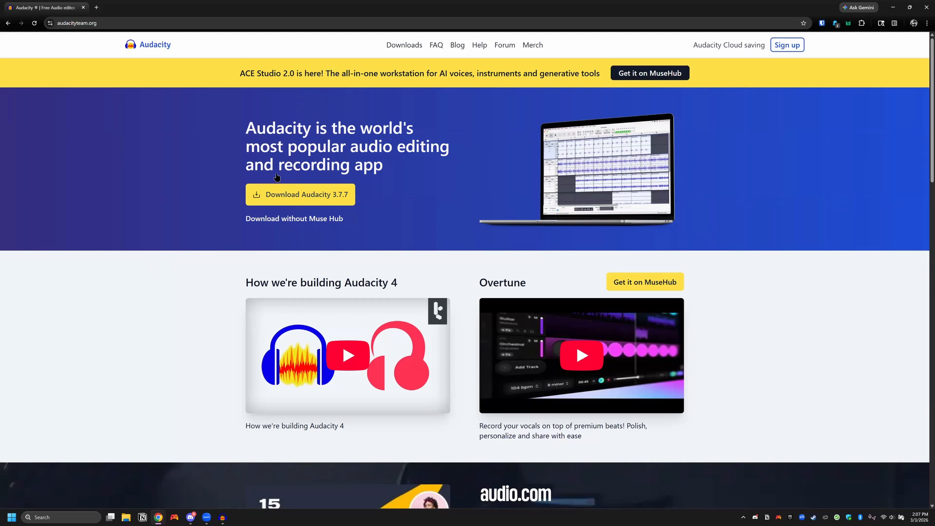
Open the Windows download page from the links in the website's footer
{"action": "scroll", "coordinate": [180, 247], "scroll_direction": "down", "scroll_amount": 2}
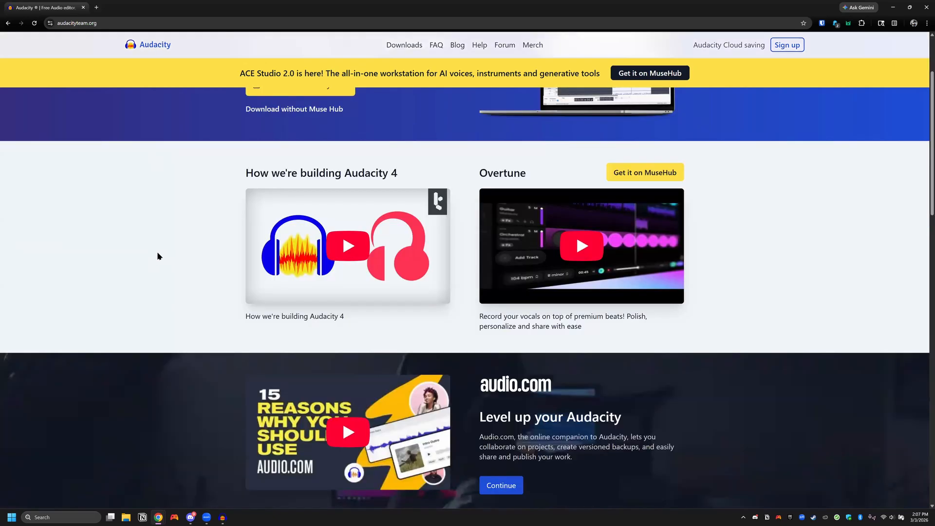
{"action": "scroll", "coordinate": [156, 253], "scroll_direction": "down", "scroll_amount": 5}
{"action": "scroll", "coordinate": [156, 253], "scroll_direction": "down", "scroll_amount": 10}
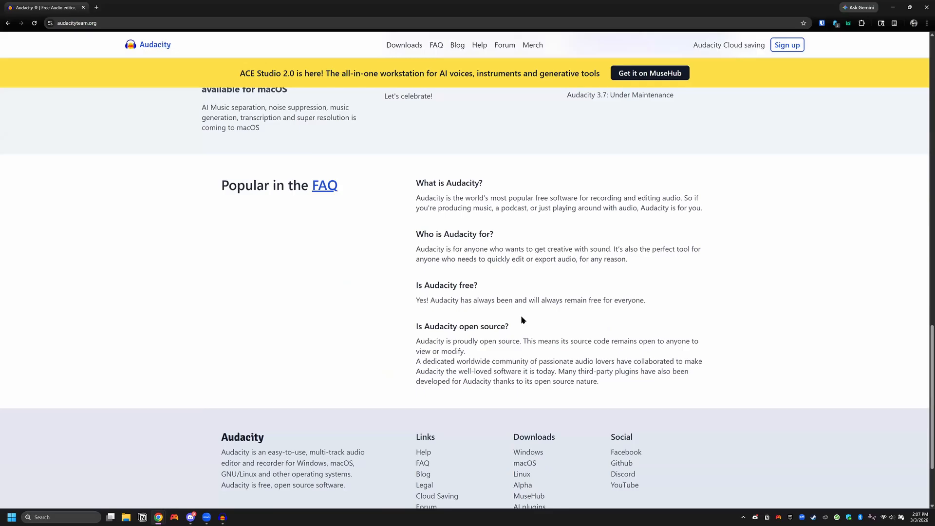
{"action": "scroll", "coordinate": [571, 447], "scroll_direction": "down", "scroll_amount": 2}
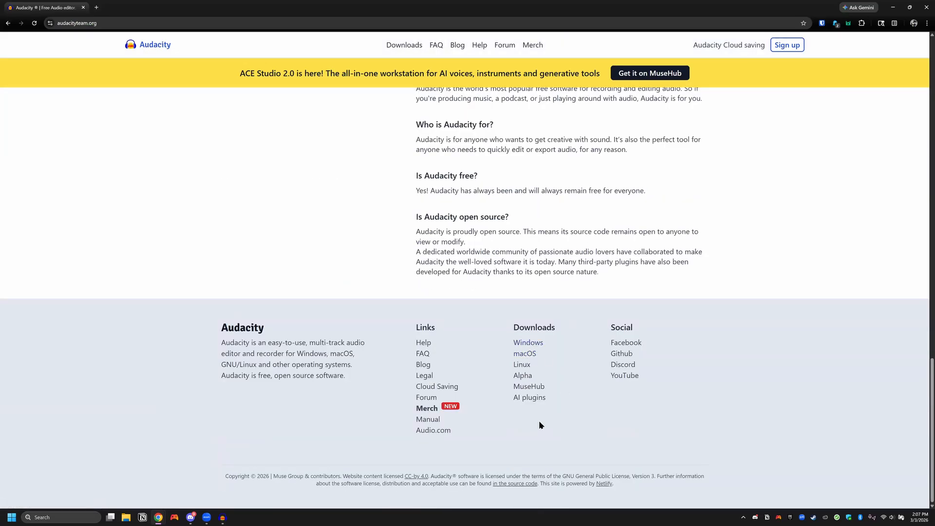
{"action": "left_click", "coordinate": [533, 347]}
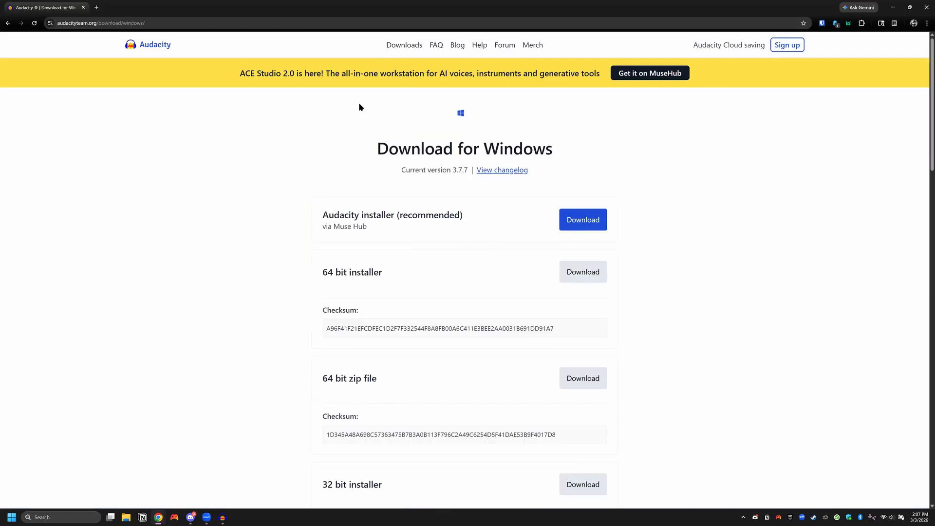
Download the 64 bit Audacity installer for Windows and dismiss its run and administrator access prompts
{"action": "scroll", "coordinate": [282, 273], "scroll_direction": "down", "scroll_amount": 14}
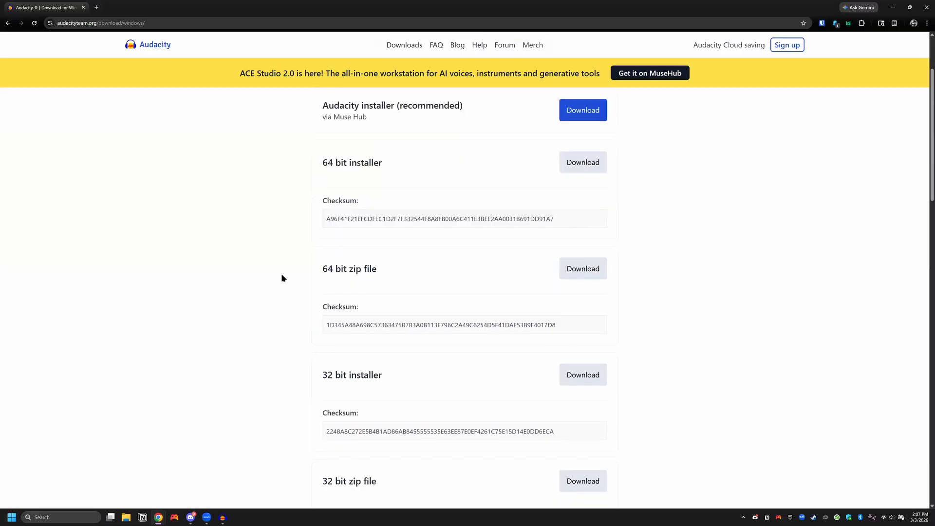
{"action": "scroll", "coordinate": [279, 276], "scroll_direction": "up", "scroll_amount": 15}
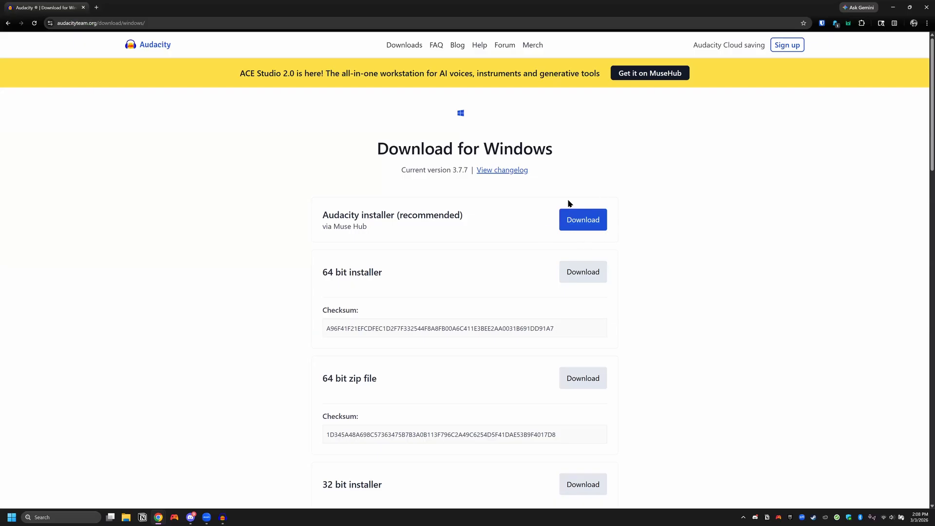
{"action": "left_click_drag", "start_coordinate": [323, 229], "coordinate": [366, 227]}
{"action": "left_click", "coordinate": [381, 217]}
{"action": "scroll", "coordinate": [390, 214], "scroll_direction": "down", "scroll_amount": 1}
{"action": "scroll", "coordinate": [364, 217], "scroll_direction": "up", "scroll_amount": 1}
{"action": "scroll", "coordinate": [332, 350], "scroll_direction": "down", "scroll_amount": 3}
{"action": "scroll", "coordinate": [380, 288], "scroll_direction": "up", "scroll_amount": 3}
{"action": "left_click", "coordinate": [590, 272]}
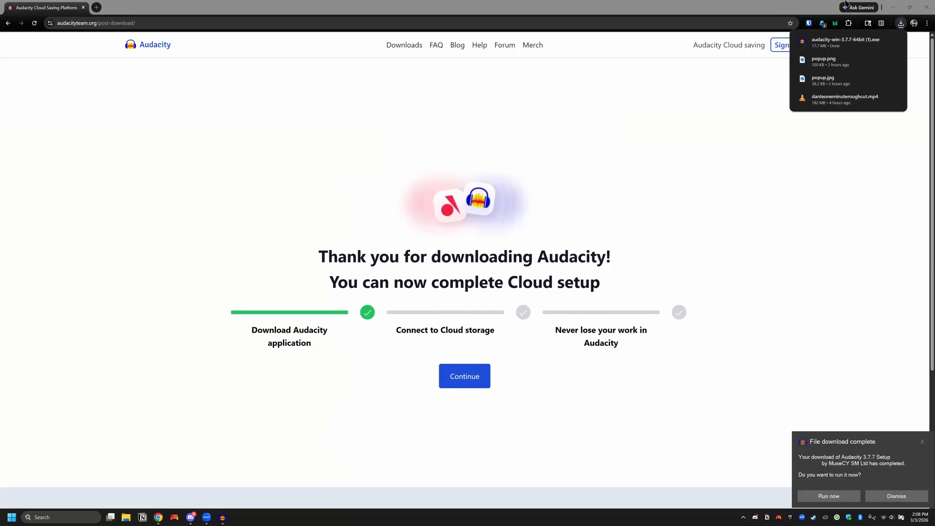
{"action": "left_click", "coordinate": [920, 442]}
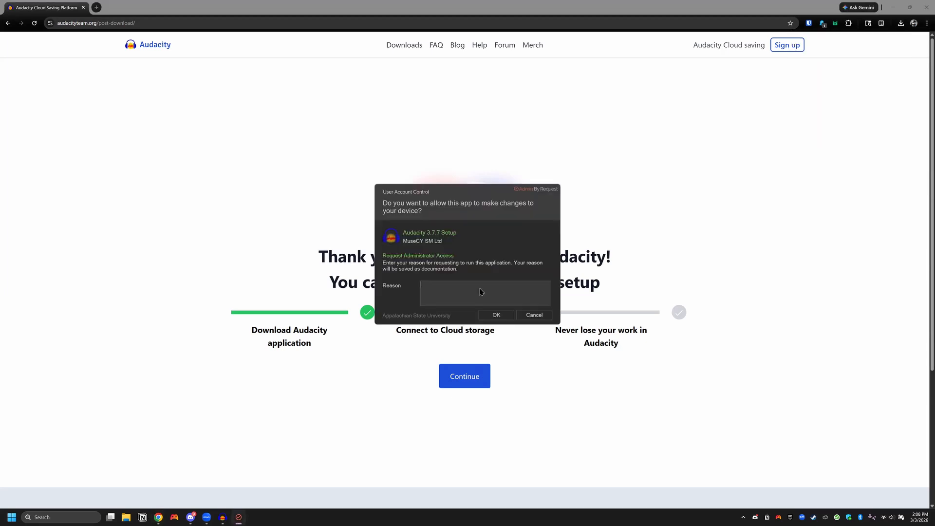
{"action": "left_click", "coordinate": [523, 317]}
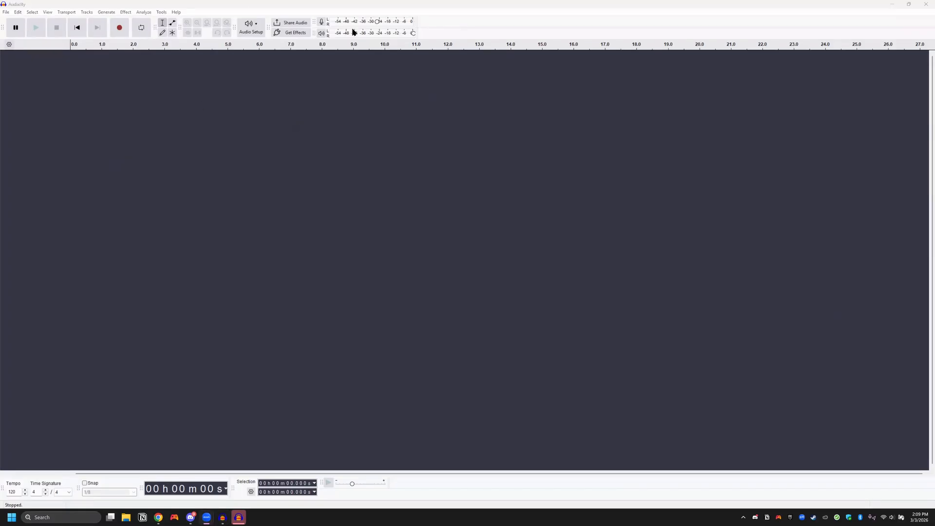
Set the playback device to Speakers (3- Realtek XU) and the recording device to Microphone (HD Pro Webcam C920)
{"action": "left_click", "coordinate": [255, 36]}
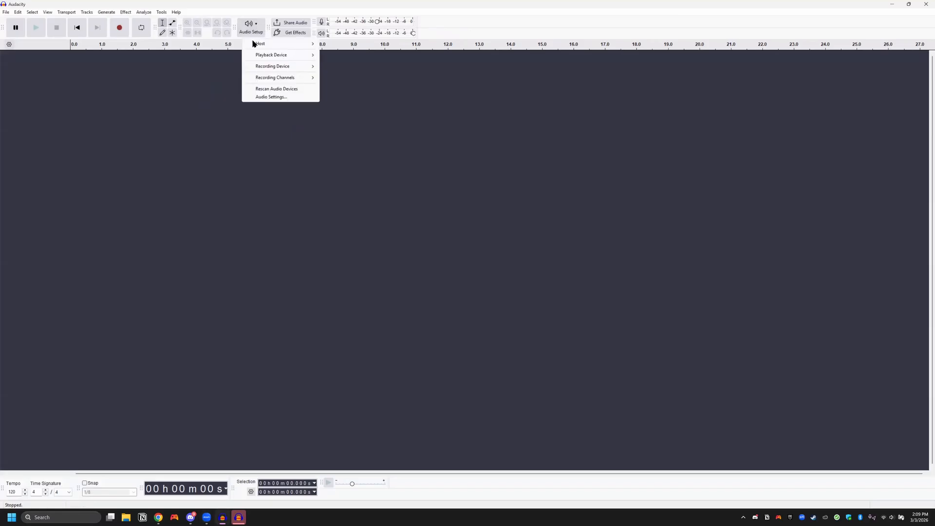
{"action": "mouse_move", "coordinate": [284, 58]}
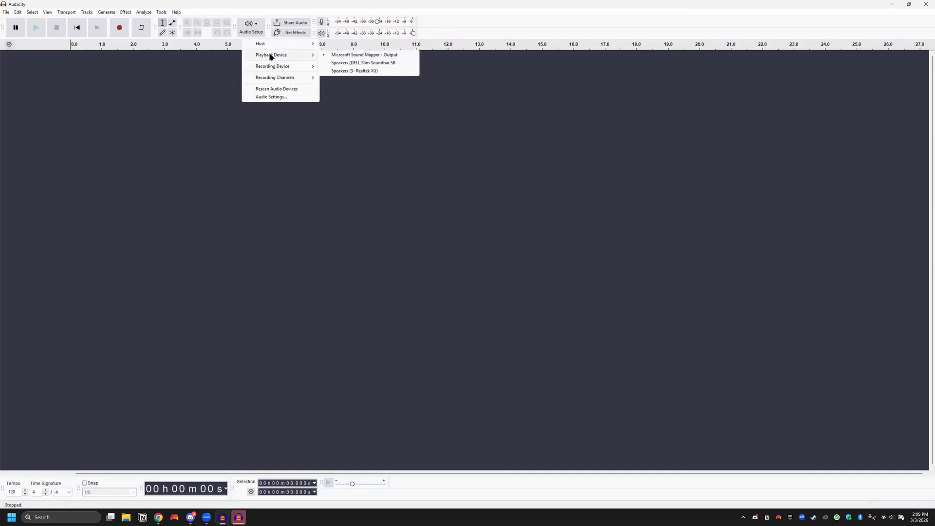
{"action": "left_click", "coordinate": [360, 71]}
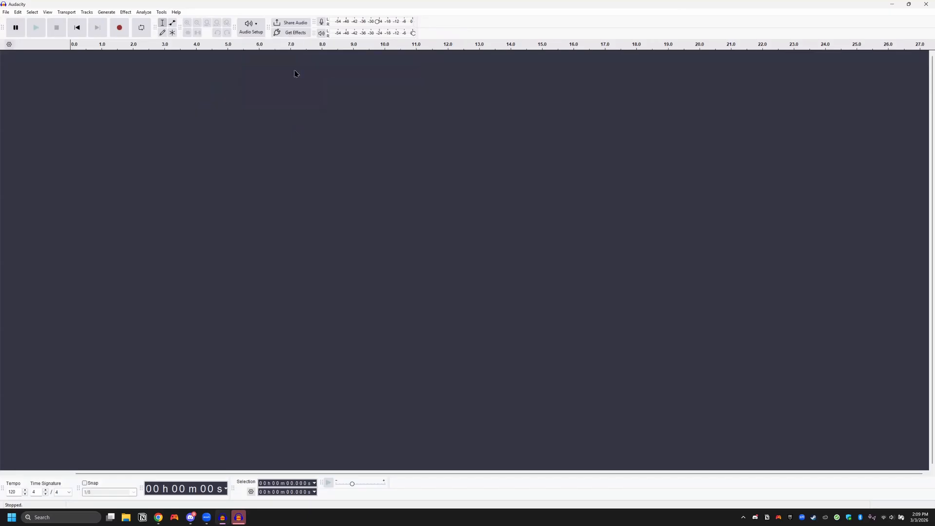
{"action": "left_click", "coordinate": [258, 25]}
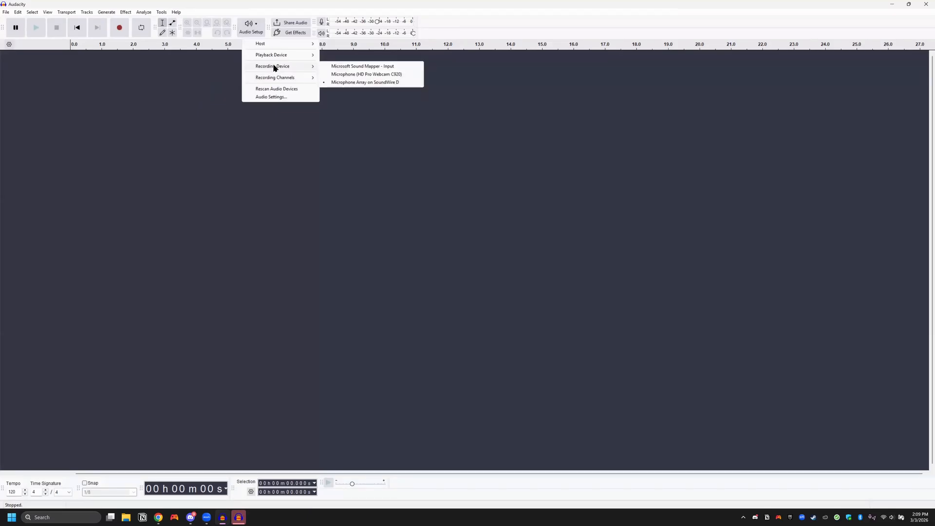
{"action": "left_click", "coordinate": [341, 76]}
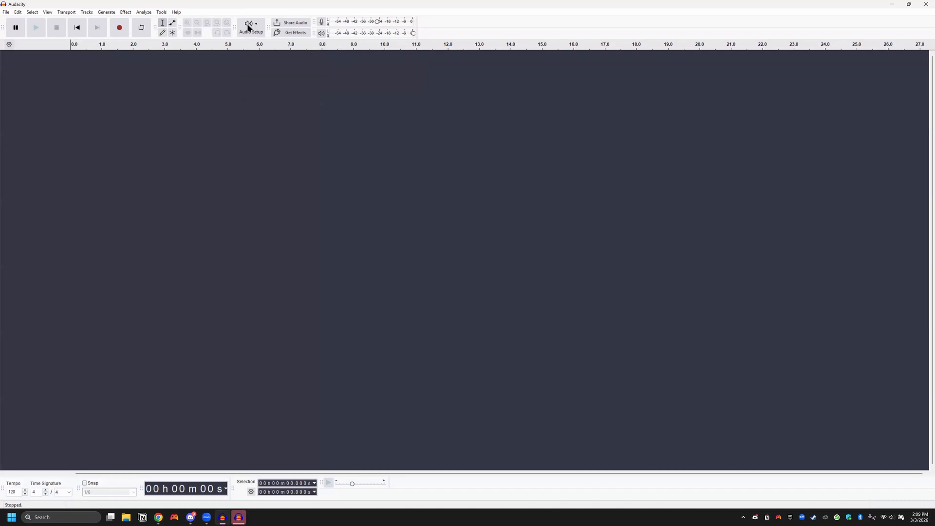
{"action": "left_click", "coordinate": [256, 25]}
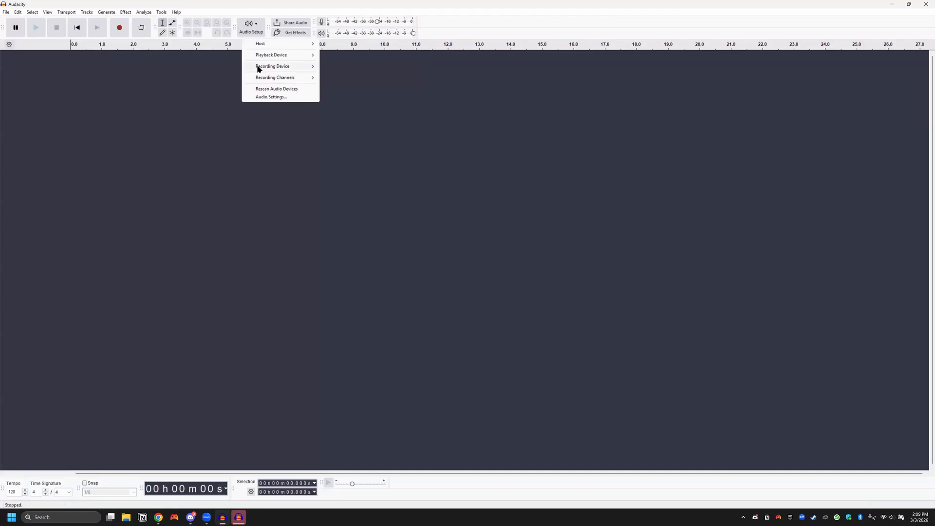
{"action": "left_click", "coordinate": [219, 135]}
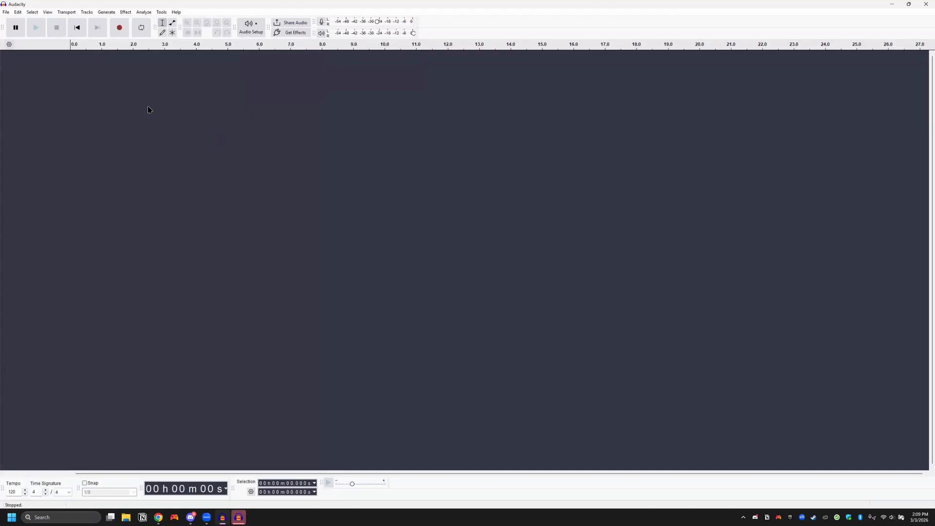
Record a clip about 11.5 seconds long on a new audio track and play it back
{"action": "left_click", "coordinate": [119, 29]}
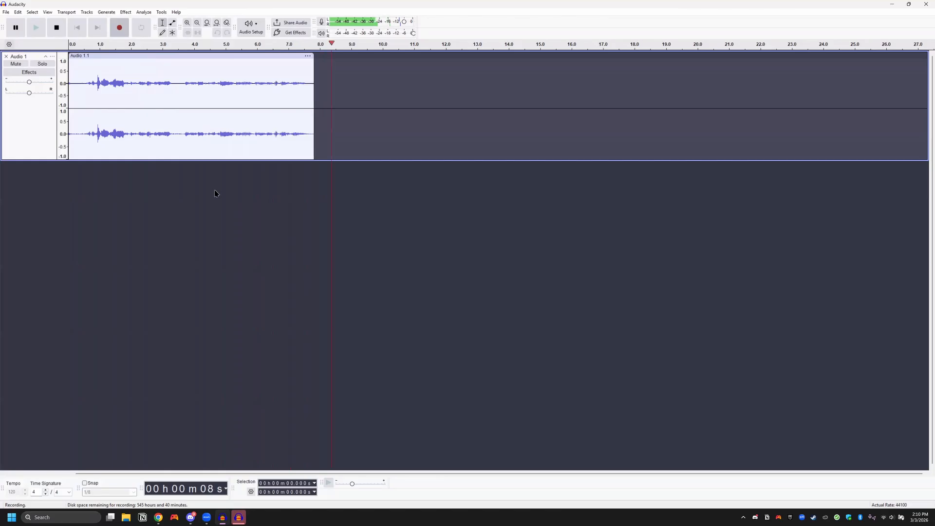
{"action": "left_click", "coordinate": [56, 28]}
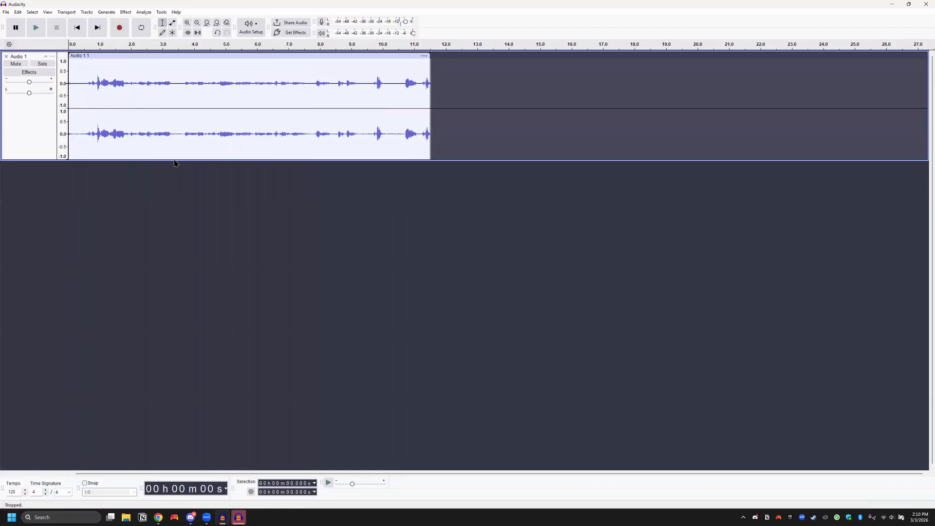
{"action": "left_click", "coordinate": [36, 28]}
Define a loop region on the timeline from the clip's end at about 11.5 s to about 22.7 s
{"action": "left_click", "coordinate": [434, 47]}
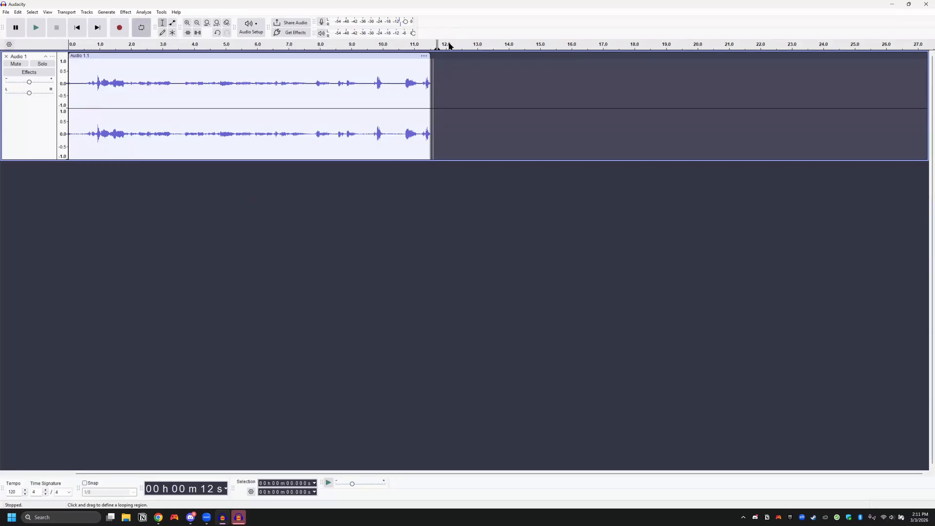
{"action": "left_click", "coordinate": [457, 71]}
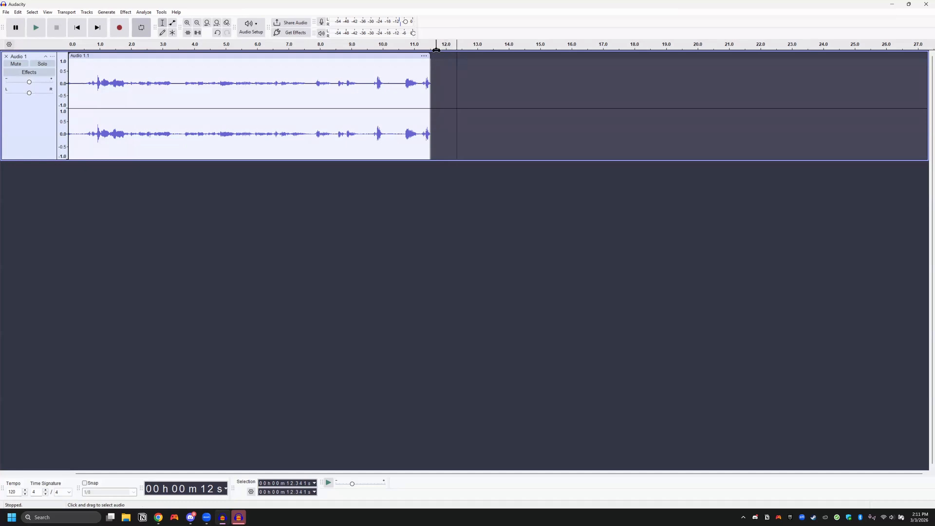
{"action": "right_click", "coordinate": [436, 49]}
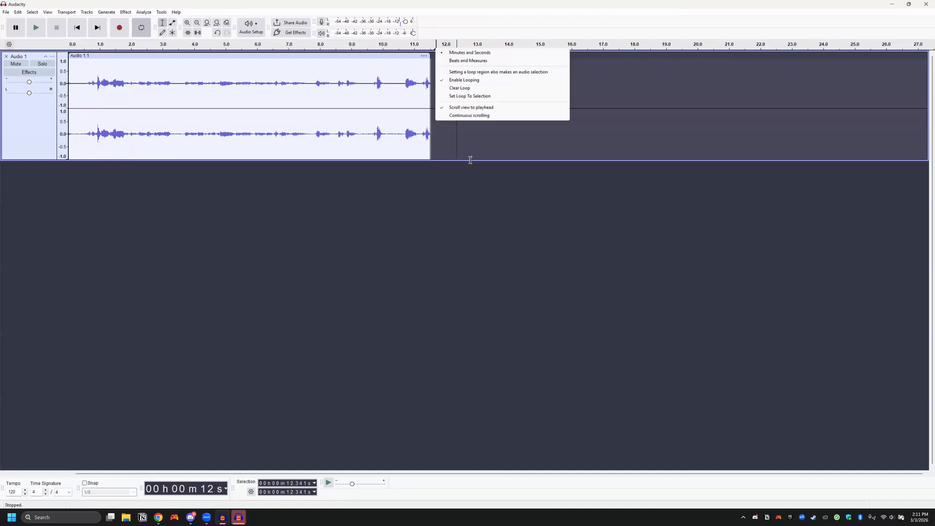
{"action": "left_click", "coordinate": [432, 58]}
{"action": "left_click_drag", "start_coordinate": [437, 49], "coordinate": [783, 59]}
Record a second clip about 12.7 seconds long on the same track, starting at about 20.8 s
{"action": "left_click", "coordinate": [723, 58]}
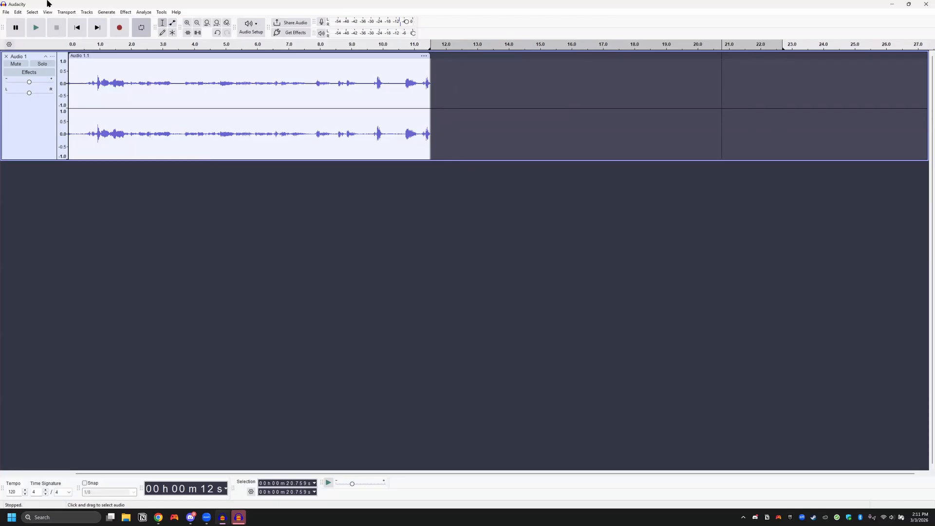
{"action": "left_click", "coordinate": [121, 29]}
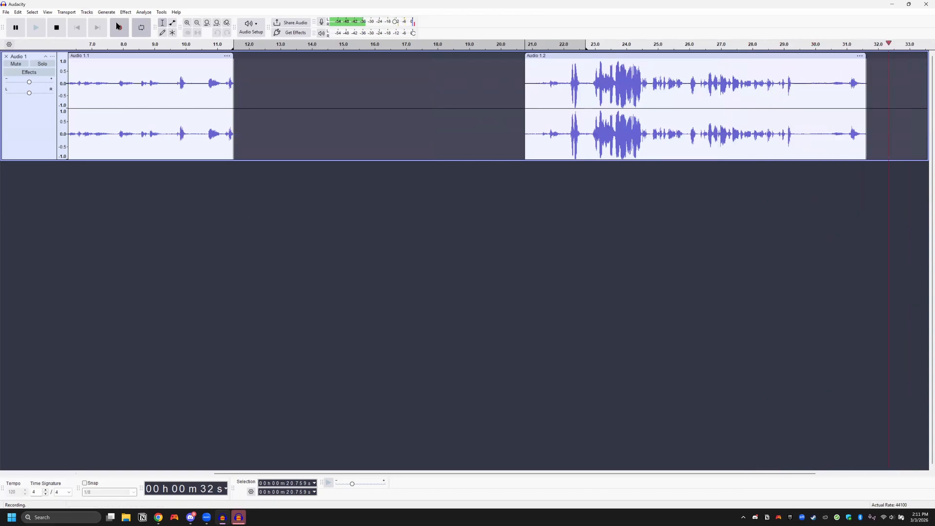
{"action": "left_click", "coordinate": [55, 27]}
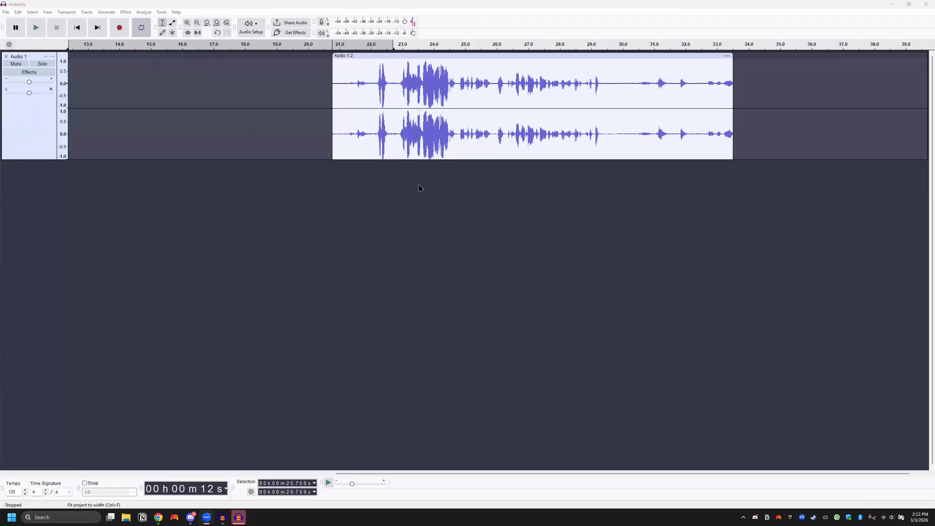
Examine the clips at different zoom levels, fitting the whole project and a selection from about 16.8 to 31.3 s to the width
{"action": "key", "text": "ctrl+f"}
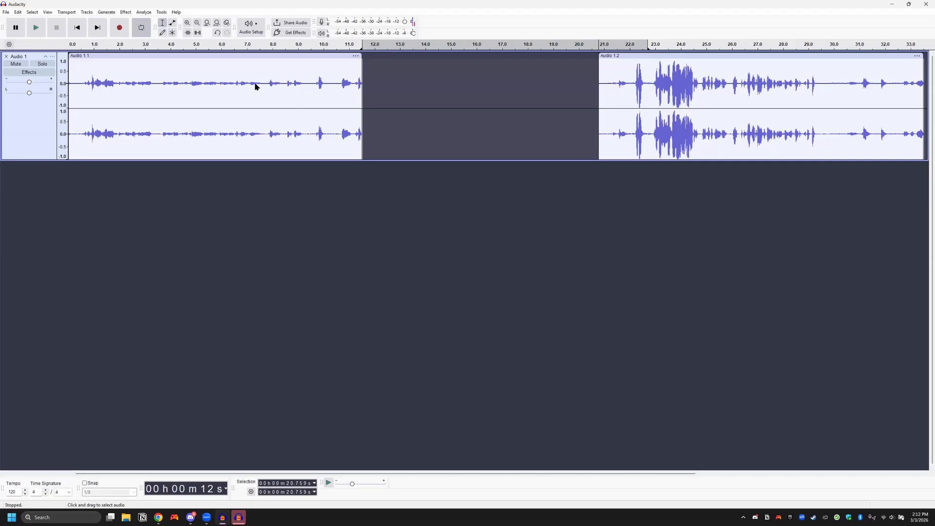
{"action": "left_click", "coordinate": [187, 23]}
{"action": "left_click", "coordinate": [188, 23]}
{"action": "left_click", "coordinate": [197, 25]}
{"action": "left_click", "coordinate": [197, 24]}
{"action": "left_click", "coordinate": [197, 24]}
{"action": "left_click", "coordinate": [197, 25]}
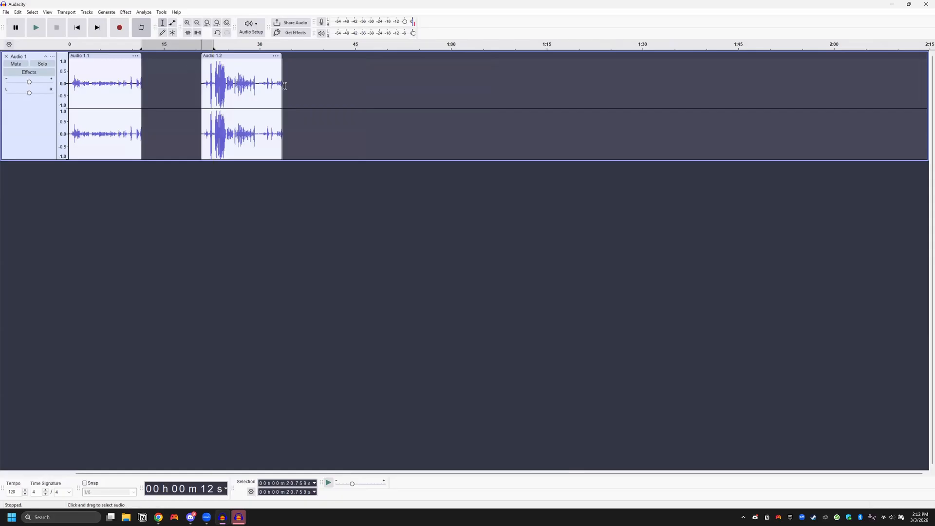
{"action": "left_click_drag", "start_coordinate": [176, 89], "coordinate": [268, 92]}
{"action": "left_click", "coordinate": [208, 25]}
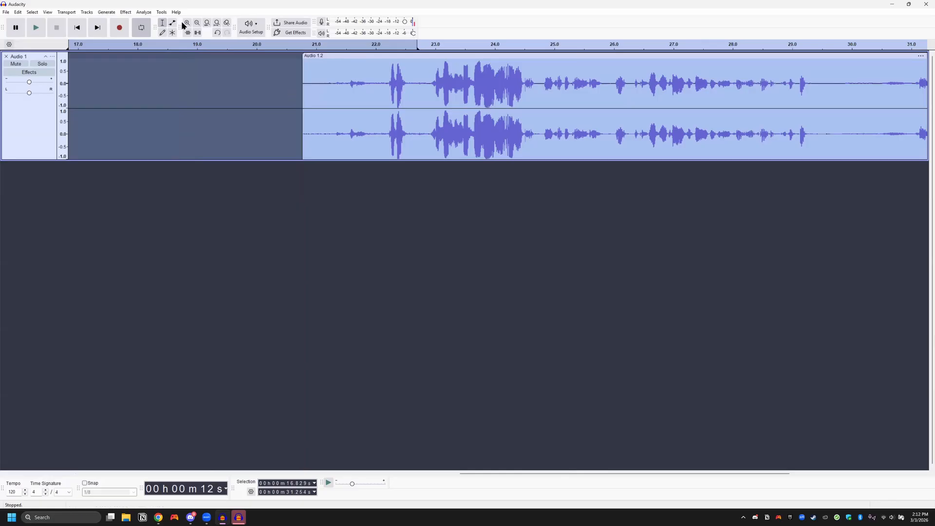
{"action": "left_click", "coordinate": [215, 26]}
Place the cursor at about 12.65 s, play from about 17.5 s in the gap between the clips, and stop
{"action": "left_click", "coordinate": [391, 90]}
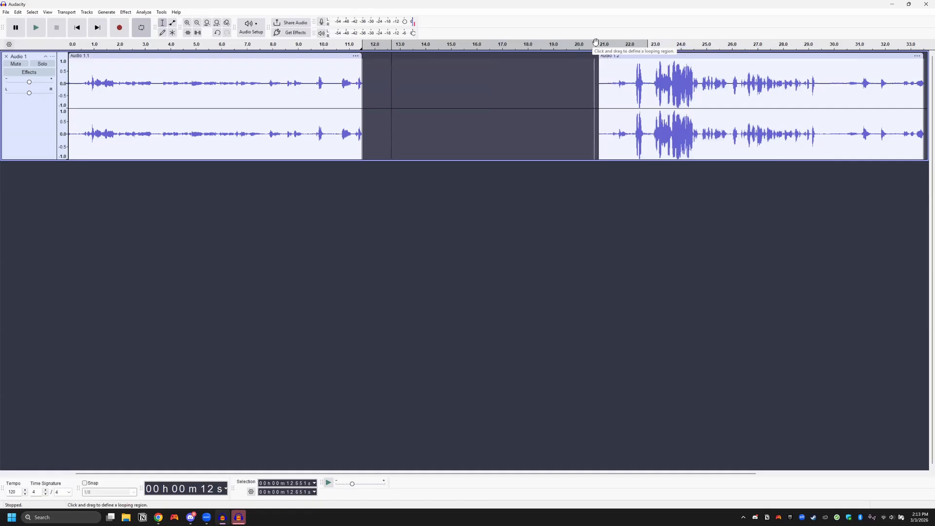
{"action": "left_click", "coordinate": [515, 44]}
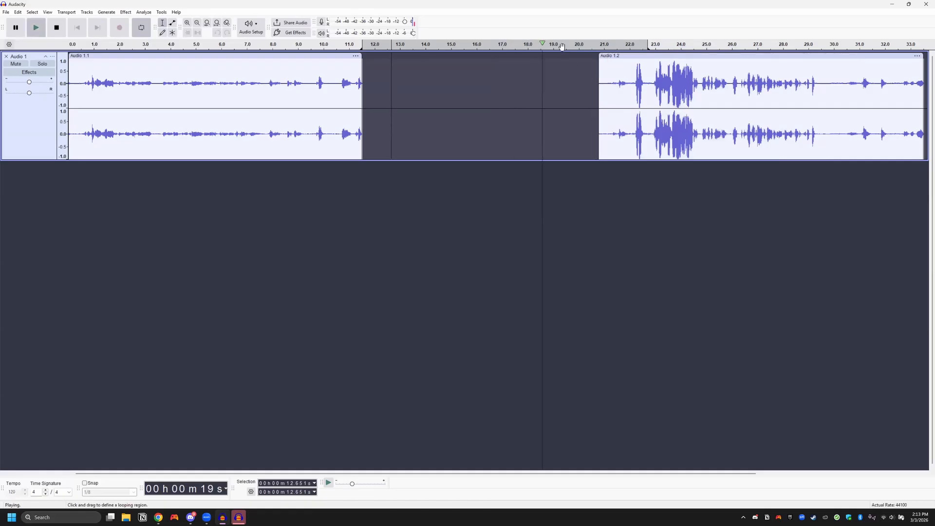
{"action": "key", "text": "space"}
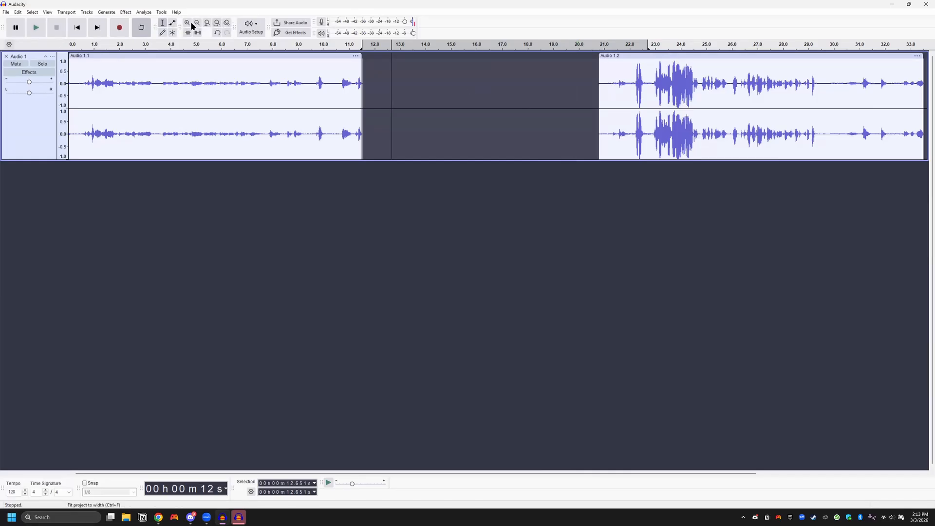
Move the second clip against the end of the first clip so that it starts at about 11.5 s
{"action": "left_click", "coordinate": [670, 79]}
{"action": "left_click_drag", "start_coordinate": [642, 55], "coordinate": [355, 51]}
Extend the loop region's start to 0 s and briefly play the track from the beginning
{"action": "left_click_drag", "start_coordinate": [297, 44], "coordinate": [713, 44]}
{"action": "left_click_drag", "start_coordinate": [76, 39], "coordinate": [60, 40]}
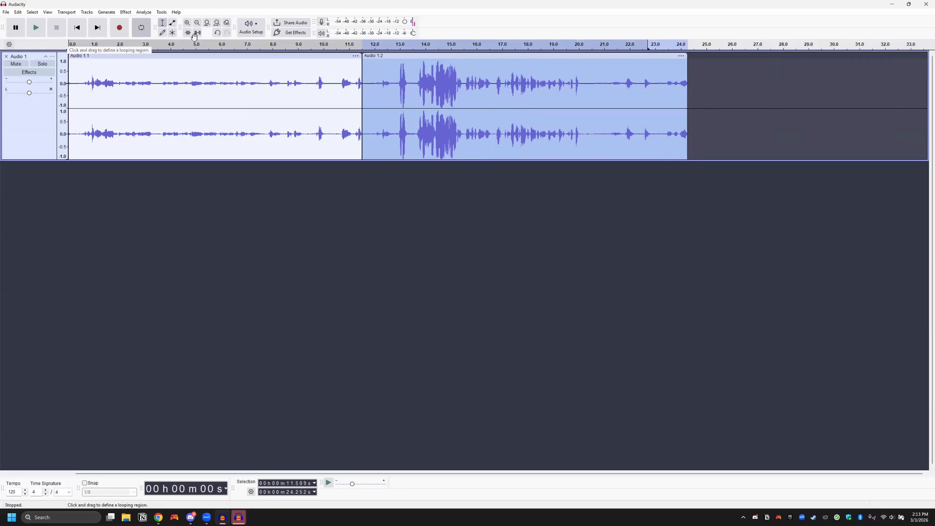
{"action": "key", "text": "space"}
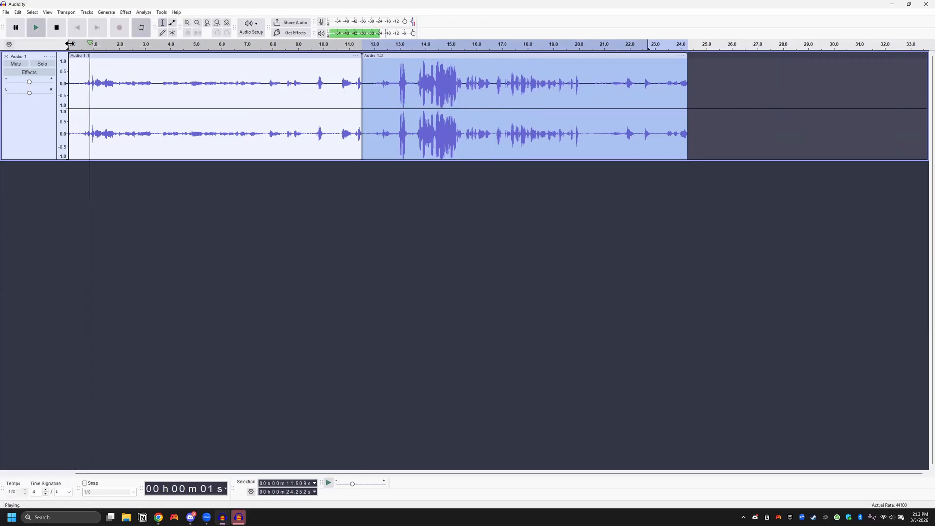
{"action": "key", "text": "space"}
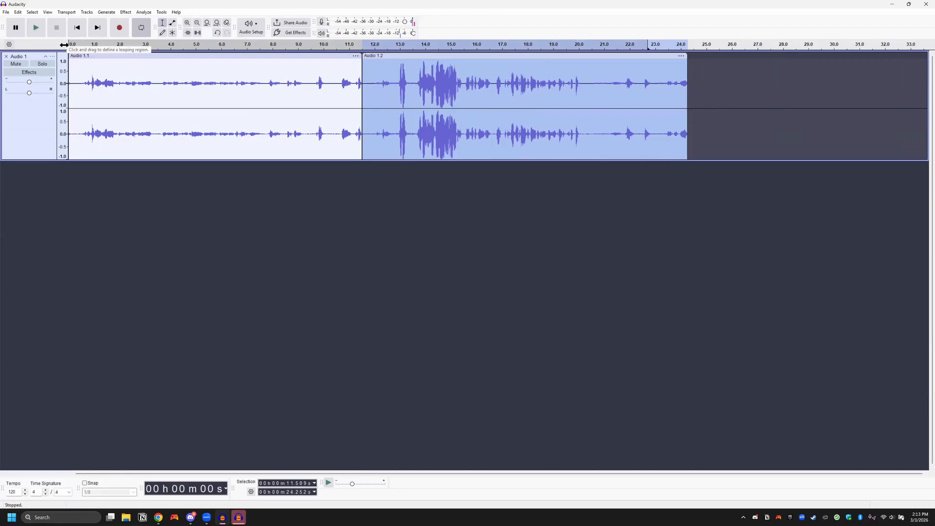
Narrow the loop region to the part of the first clip from about 7.7 s to 9.5 s
{"action": "left_click_drag", "start_coordinate": [69, 44], "coordinate": [266, 53]}
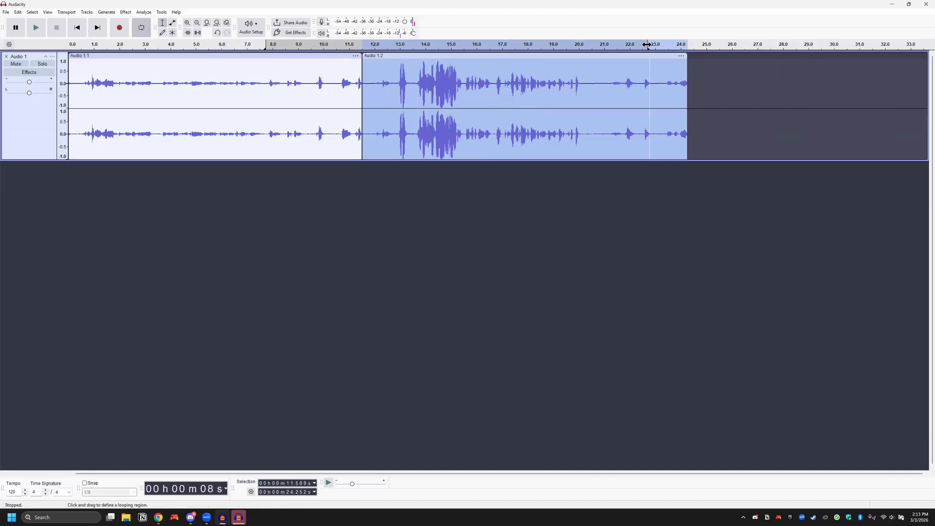
{"action": "left_click_drag", "start_coordinate": [445, 44], "coordinate": [309, 49]}
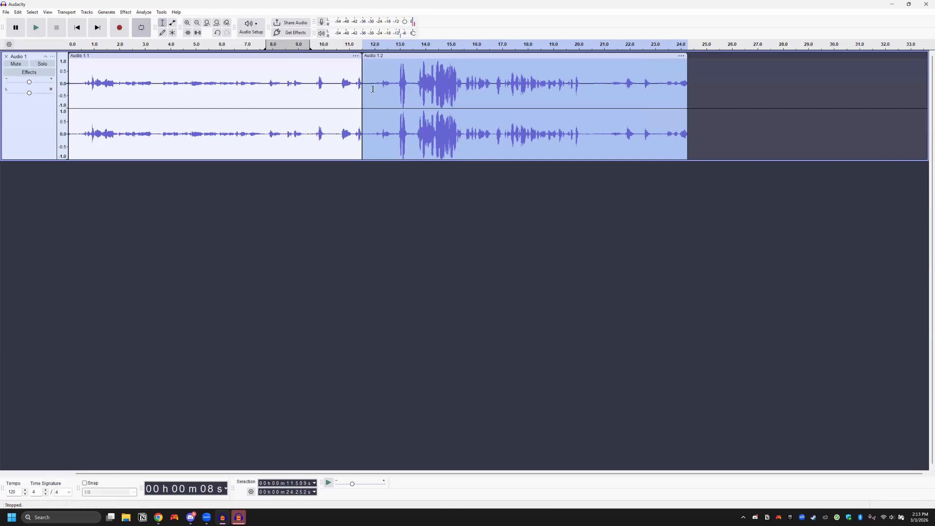
Place the cursor at about 12.8 s in the second clip, play the loop region, and stop
{"action": "left_click", "coordinate": [396, 67]}
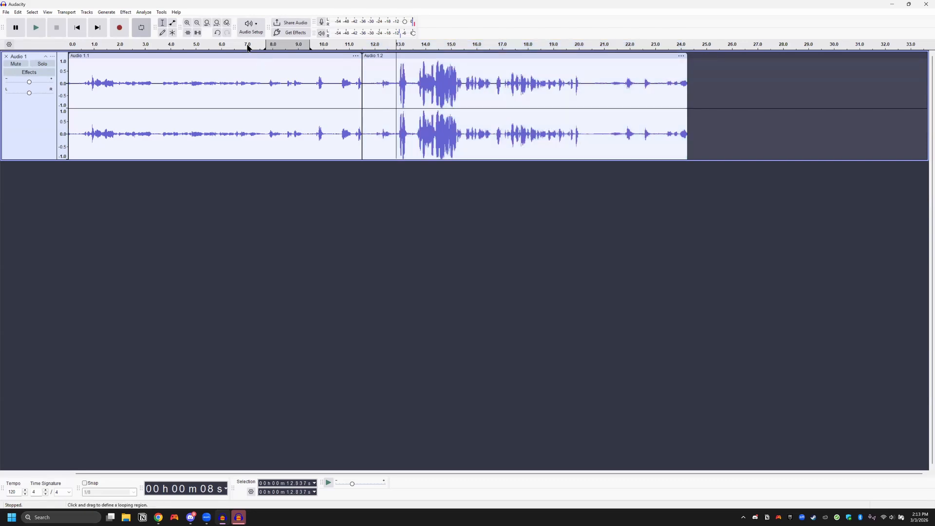
{"action": "key", "text": "space"}
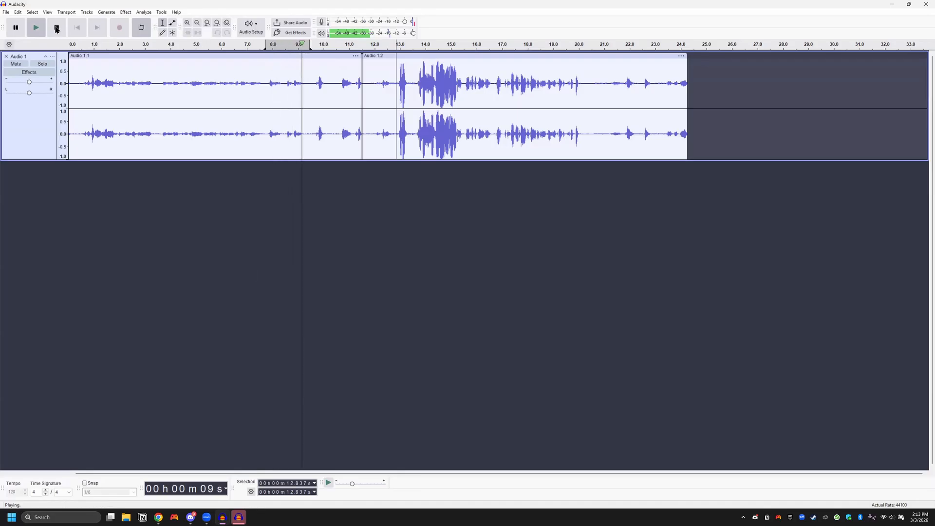
{"action": "key", "text": "space"}
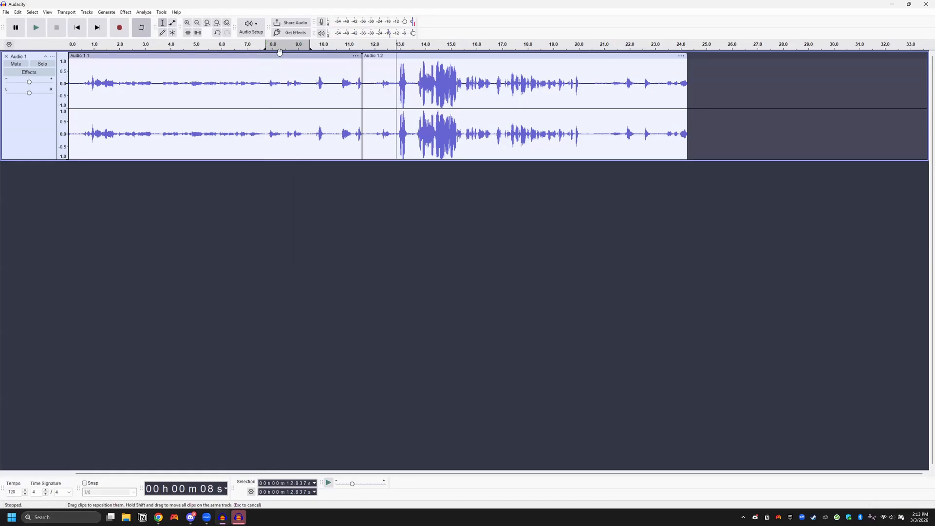
Start playback from the timeline at about 9.9 s, just past the end of the loop region, and stop
{"action": "mouse_move", "coordinate": [436, 54]}
{"action": "left_mouse_down"}
{"action": "mouse_move", "coordinate": [472, 54]}
{"action": "mouse_move", "coordinate": [436, 54]}
{"action": "left_mouse_up"}
{"action": "left_click", "coordinate": [323, 46]}
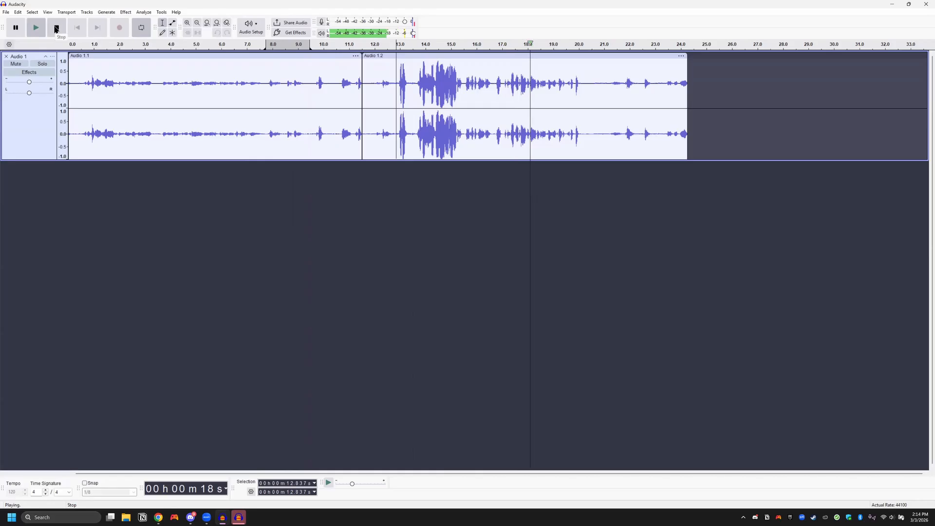
{"action": "key", "text": "space"}
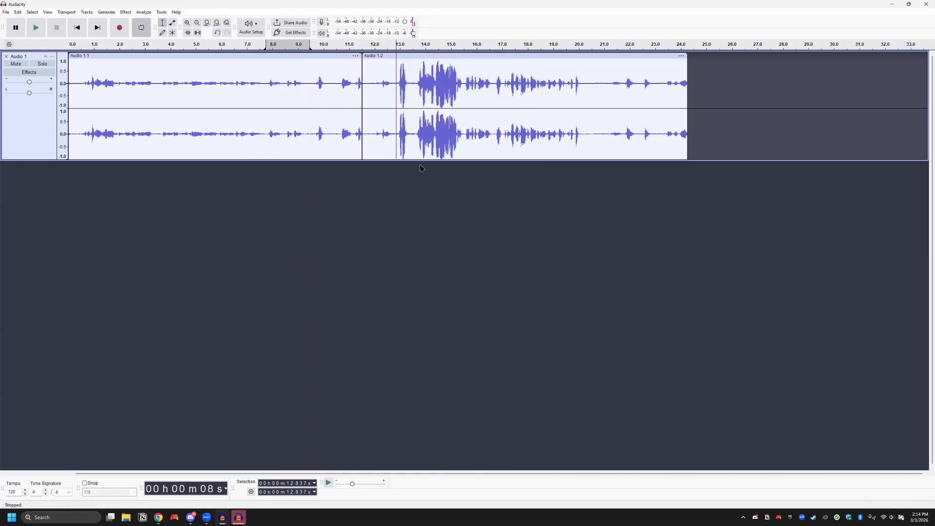
Select the first clip's audio from about 0.87 s to 6.2 s and deselect the track
{"action": "left_click_drag", "start_coordinate": [370, 81], "coordinate": [645, 104]}
{"action": "left_click_drag", "start_coordinate": [90, 87], "coordinate": [226, 92]}
{"action": "left_click", "coordinate": [385, 208]}
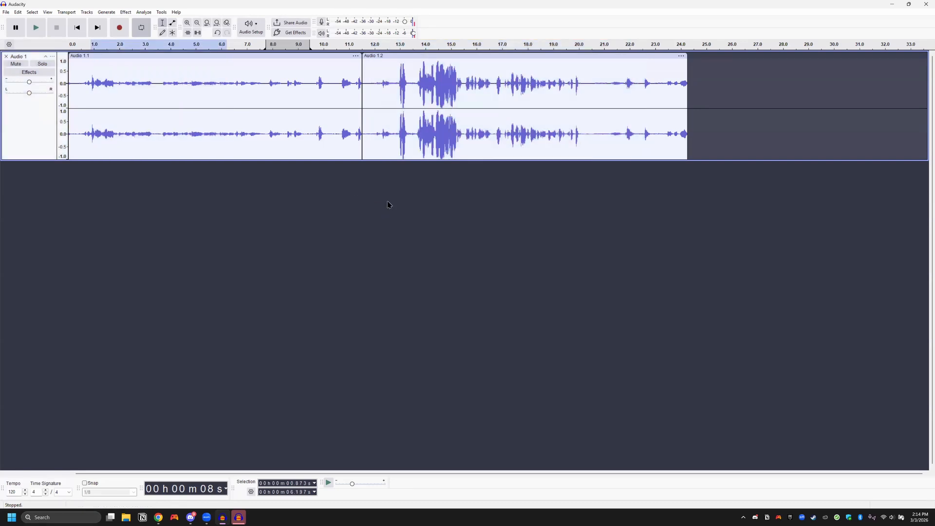
Move the second clip to start at about 11.75 s and normalize it to a peak amplitude of -1.0 dB with DC offset removal
{"action": "left_click_drag", "start_coordinate": [410, 54], "coordinate": [416, 55]}
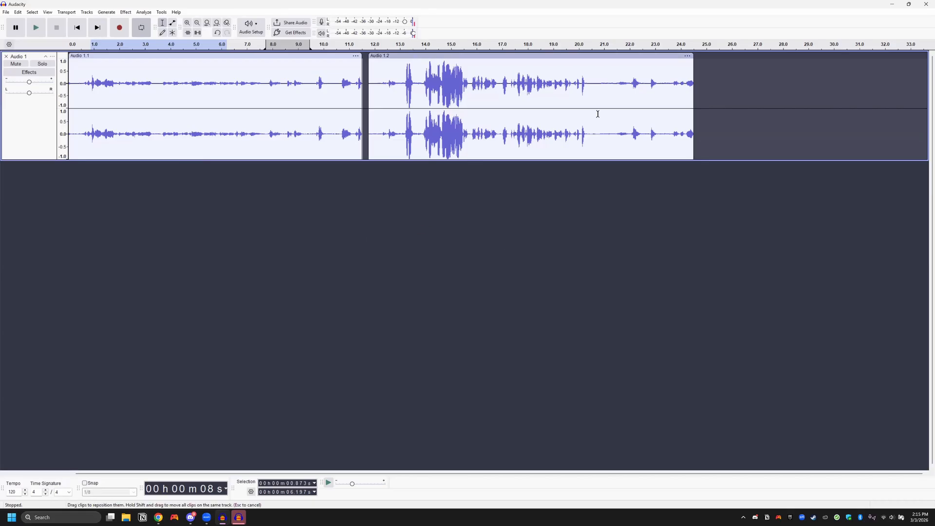
{"action": "double_click", "coordinate": [553, 135]}
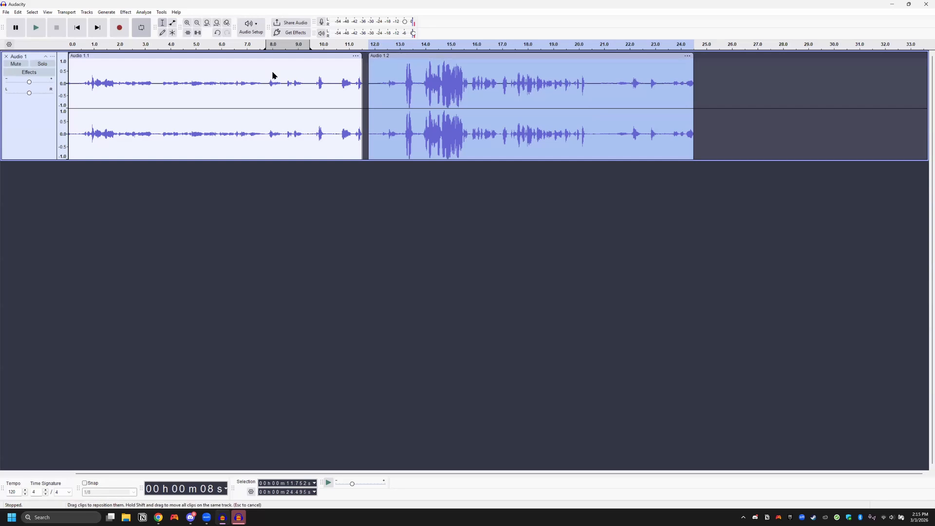
{"action": "left_click", "coordinate": [125, 13]}
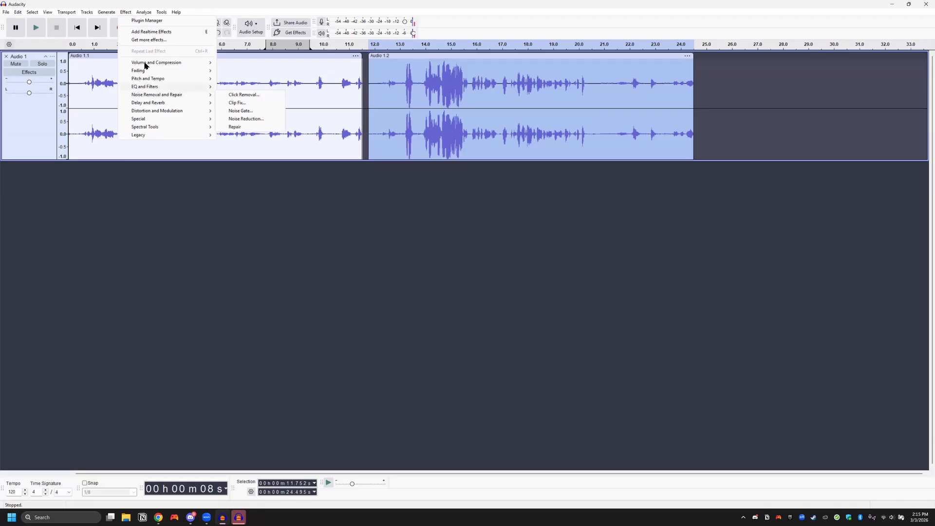
{"action": "mouse_move", "coordinate": [172, 63]}
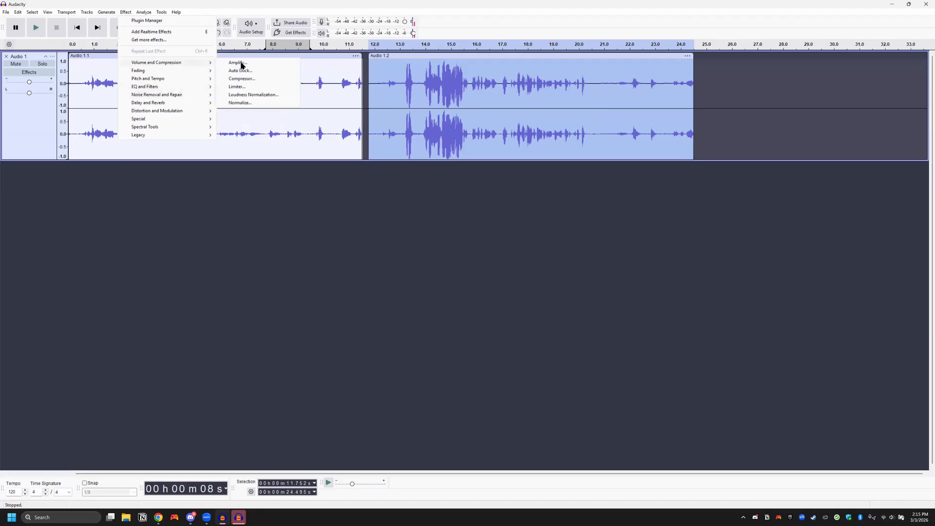
{"action": "left_click", "coordinate": [240, 103]}
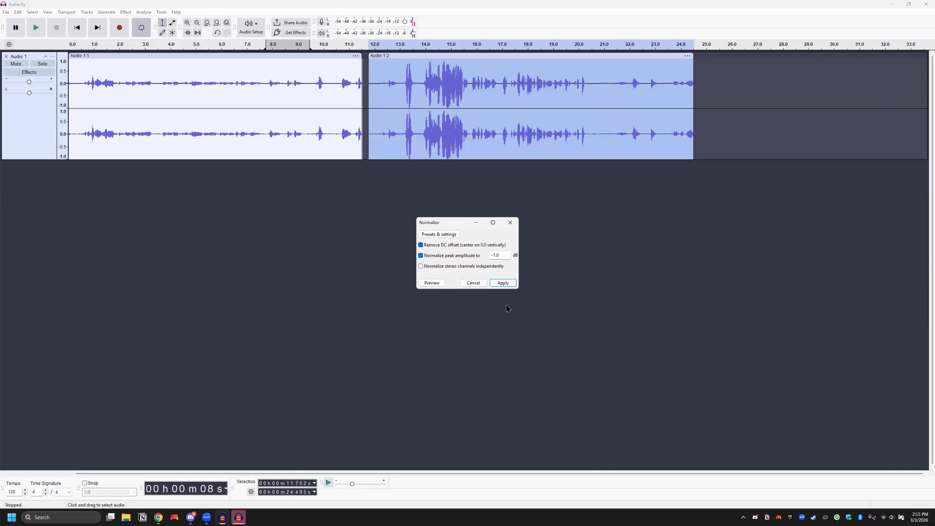
{"action": "left_click", "coordinate": [503, 283]}
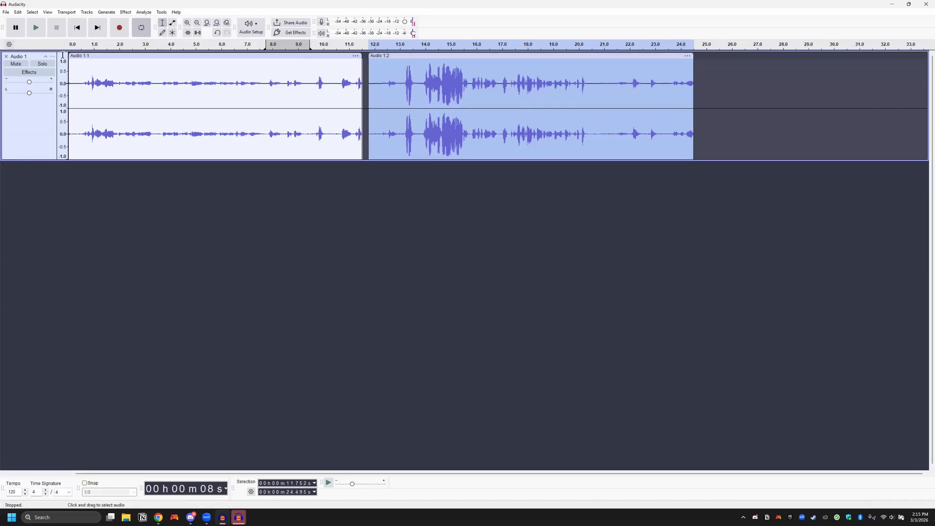
{"action": "left_click", "coordinate": [353, 208]}
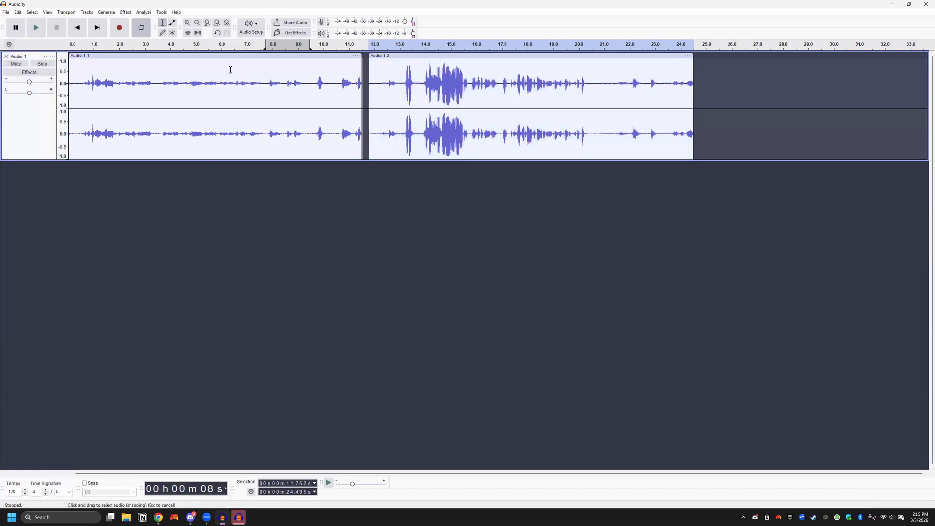
Normalize the first clip to a peak amplitude of -1.0 dB and move the second clip back against its end
{"action": "left_click", "coordinate": [174, 55]}
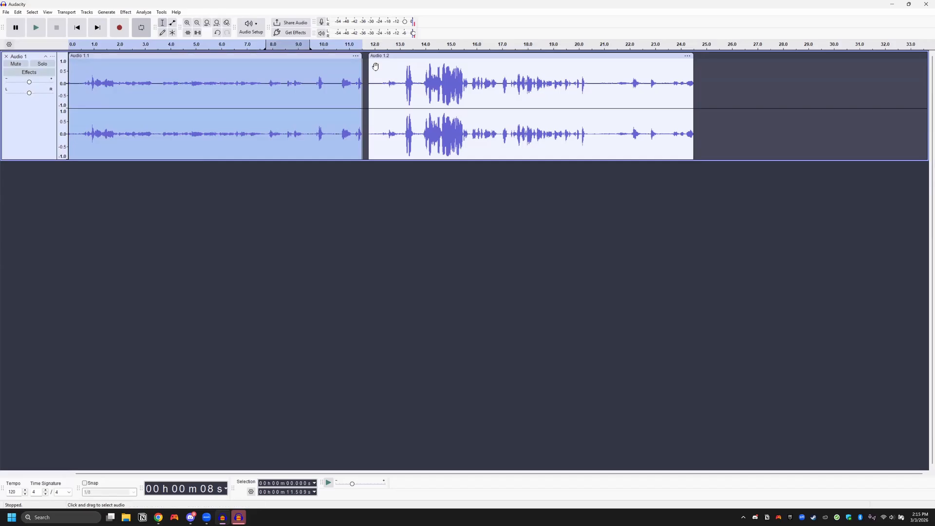
{"action": "left_click", "coordinate": [116, 11]}
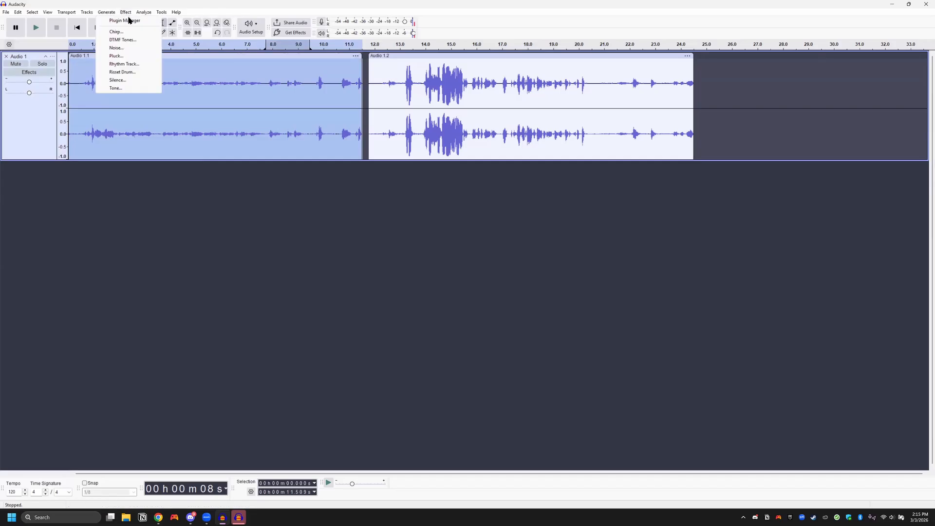
{"action": "mouse_move", "coordinate": [125, 12]}
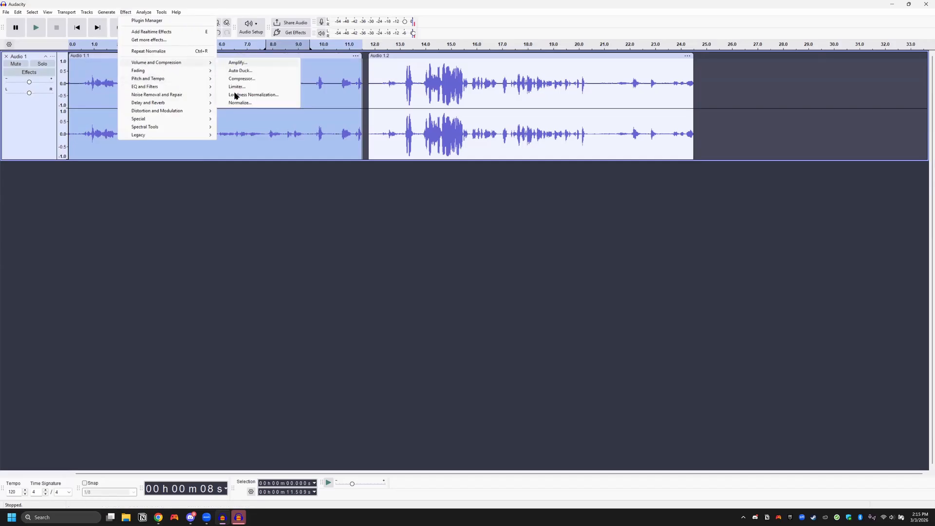
{"action": "left_click", "coordinate": [236, 102]}
{"action": "left_click", "coordinate": [503, 283]}
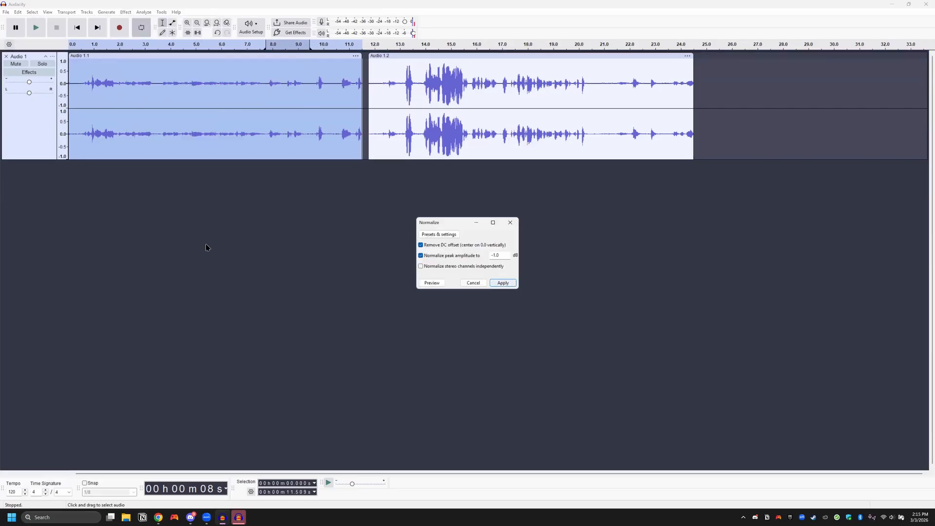
{"action": "left_click", "coordinate": [389, 190]}
{"action": "left_click_drag", "start_coordinate": [397, 57], "coordinate": [87, 65]}
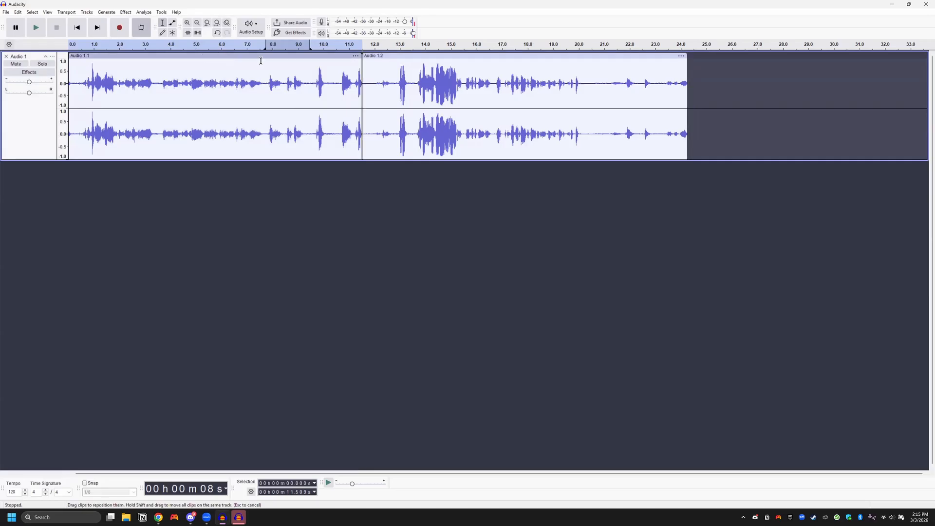
Play the loop from the cursor at about 7.6 s, extend the loop region's end to about 22.6 s during playback, and stop
{"action": "left_click", "coordinate": [262, 97]}
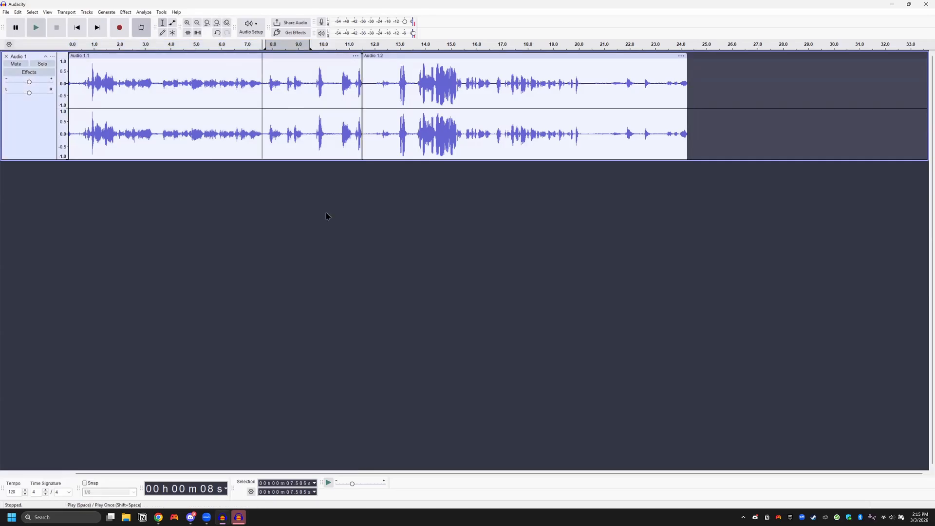
{"action": "key", "text": "space"}
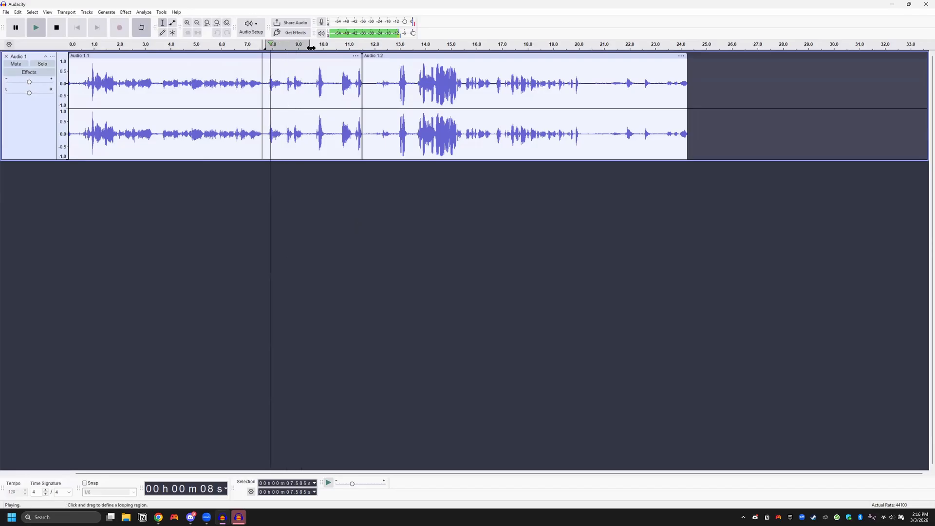
{"action": "left_click_drag", "start_coordinate": [309, 47], "coordinate": [512, 47]}
{"action": "left_click_drag", "start_coordinate": [643, 51], "coordinate": [644, 48]}
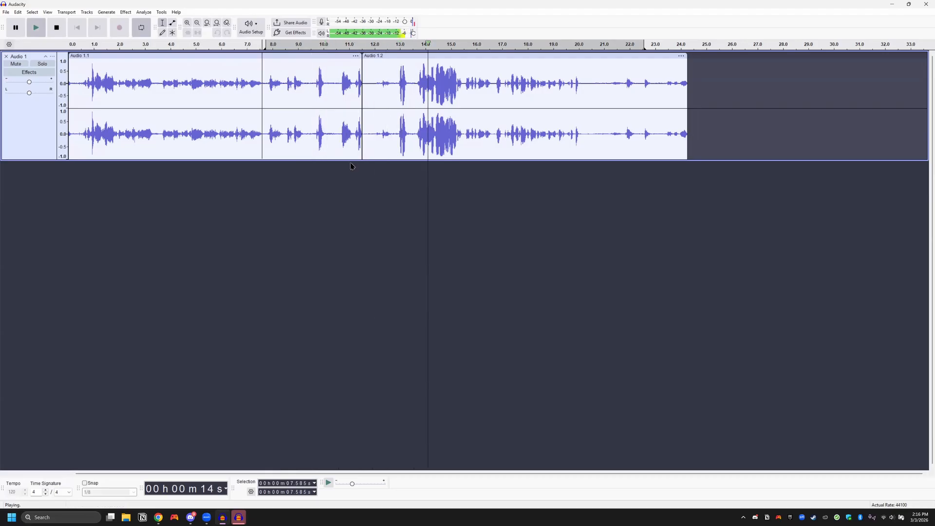
{"action": "left_click", "coordinate": [58, 28]}
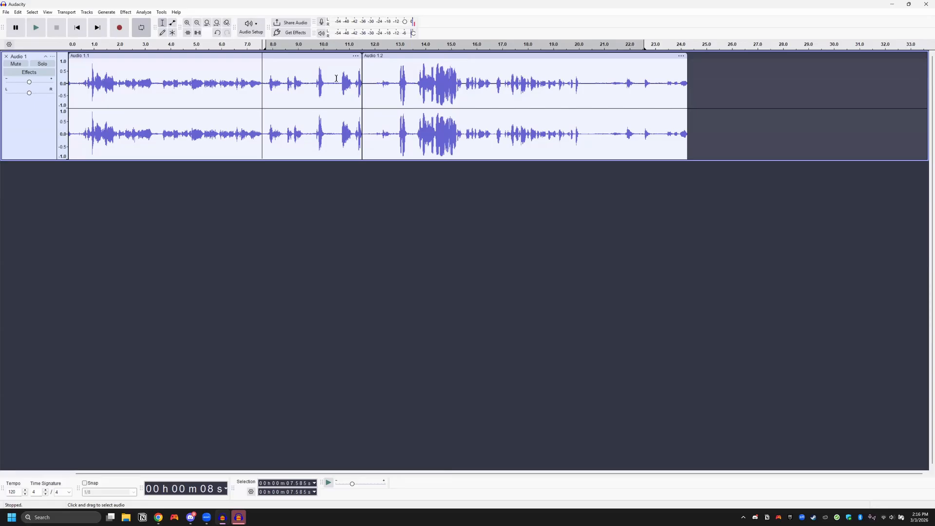
Place the cursor at about 0.57 s in the first clip, play from there before the loop region, and stop
{"action": "left_click", "coordinate": [83, 73]}
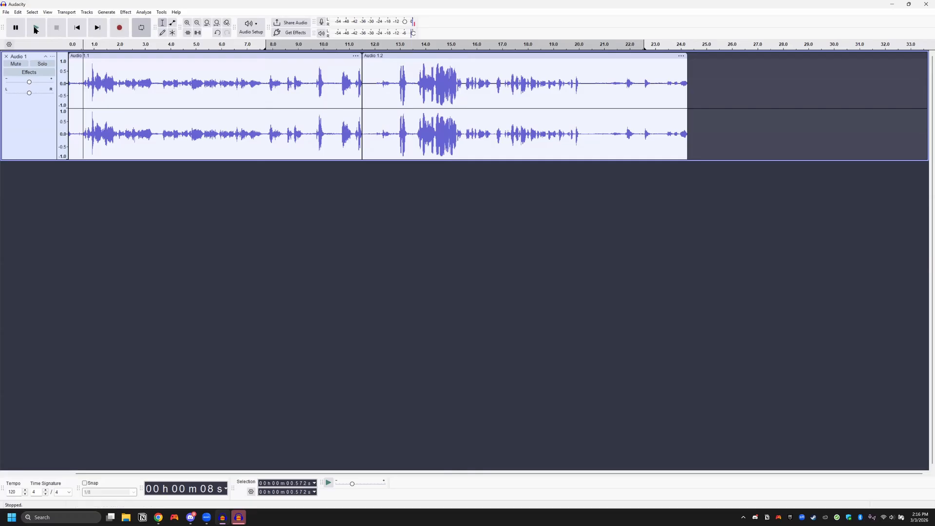
{"action": "key", "text": "space"}
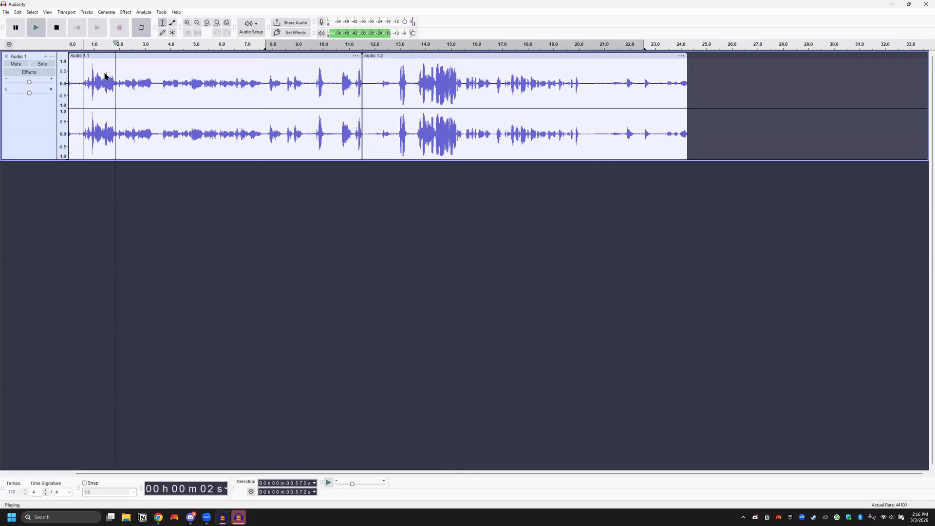
{"action": "left_click", "coordinate": [62, 31]}
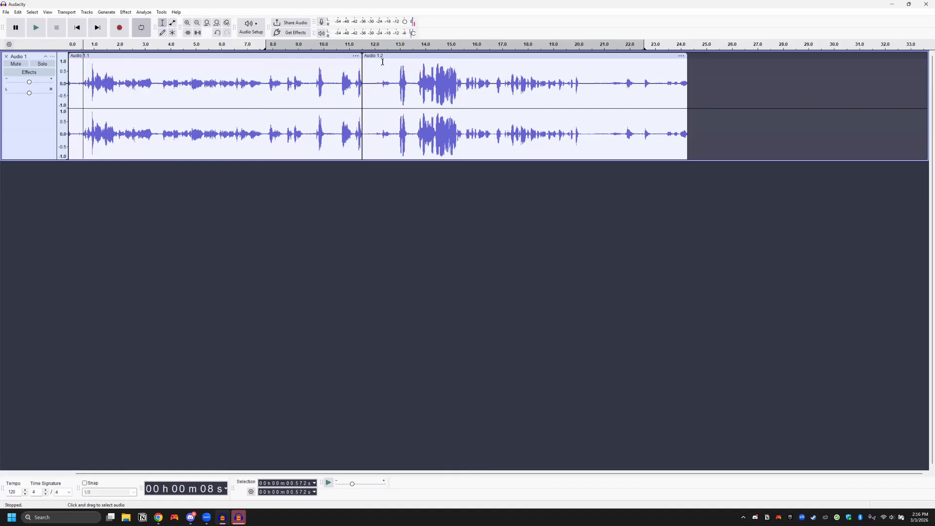
Place the cursor at about 12.3 s and try to move the second clip slightly
{"action": "left_click", "coordinate": [383, 110]}
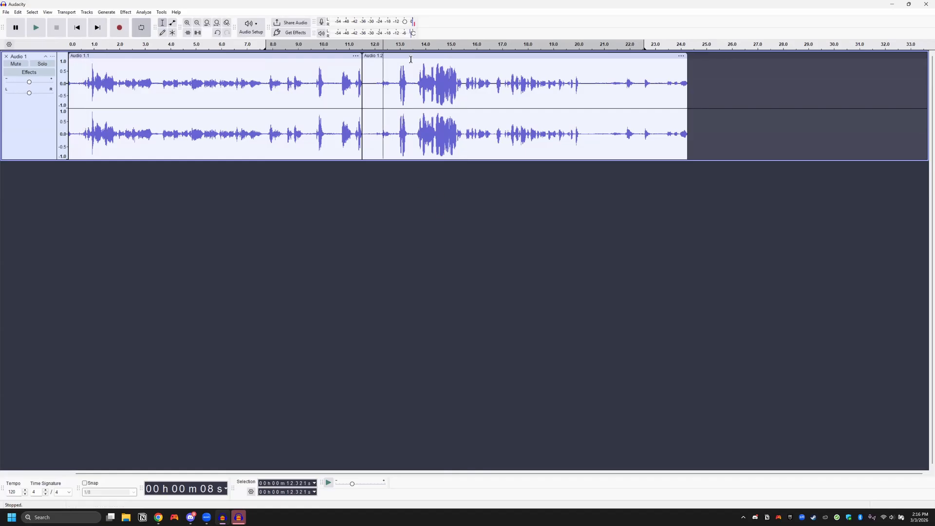
{"action": "mouse_move", "coordinate": [411, 57]}
{"action": "left_mouse_down"}
{"action": "mouse_move", "coordinate": [488, 57]}
{"action": "mouse_move", "coordinate": [409, 57]}
{"action": "left_mouse_up"}
{"action": "mouse_move", "coordinate": [396, 55]}
{"action": "left_mouse_down"}
{"action": "mouse_move", "coordinate": [439, 53]}
{"action": "mouse_move", "coordinate": [396, 55]}
{"action": "left_mouse_up"}
Undo the recent clip moves and both normalizations, back to the unprocessed clips with the second one starting at about 11.5 s
{"action": "key", "text": "alt+e"}
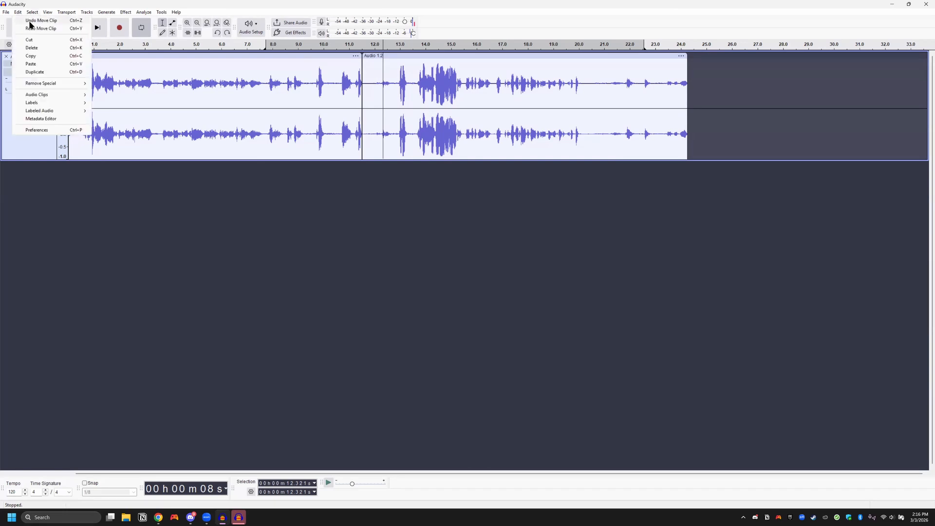
{"action": "left_click", "coordinate": [39, 20]}
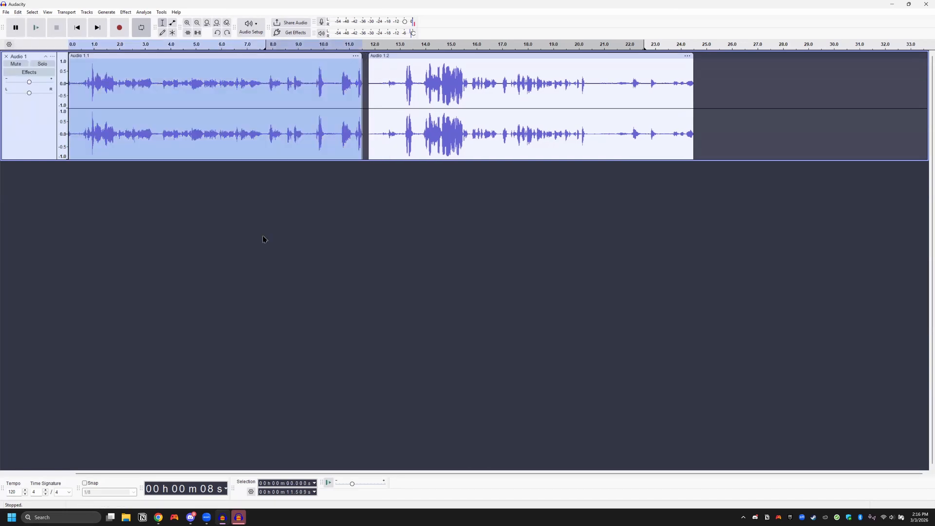
{"action": "key", "text": "ctrl+z"}
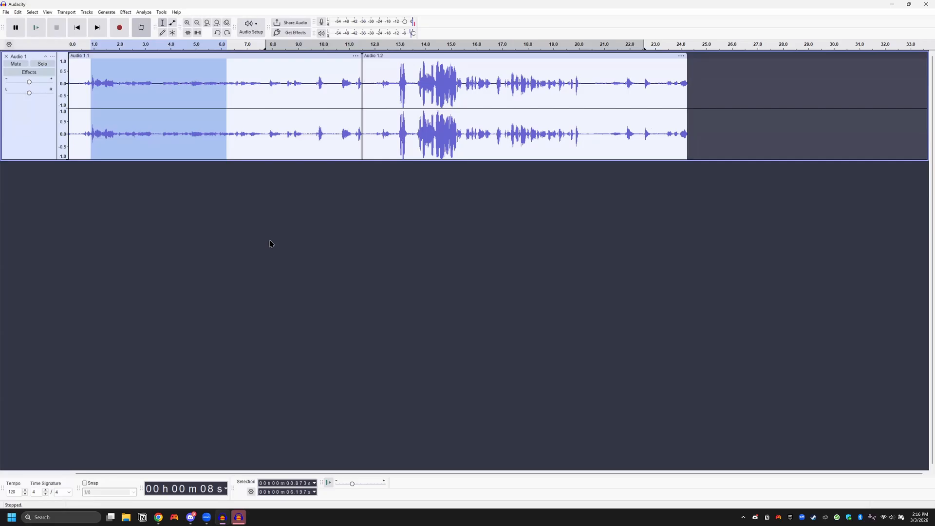
{"action": "key", "text": "ctrl+z"}
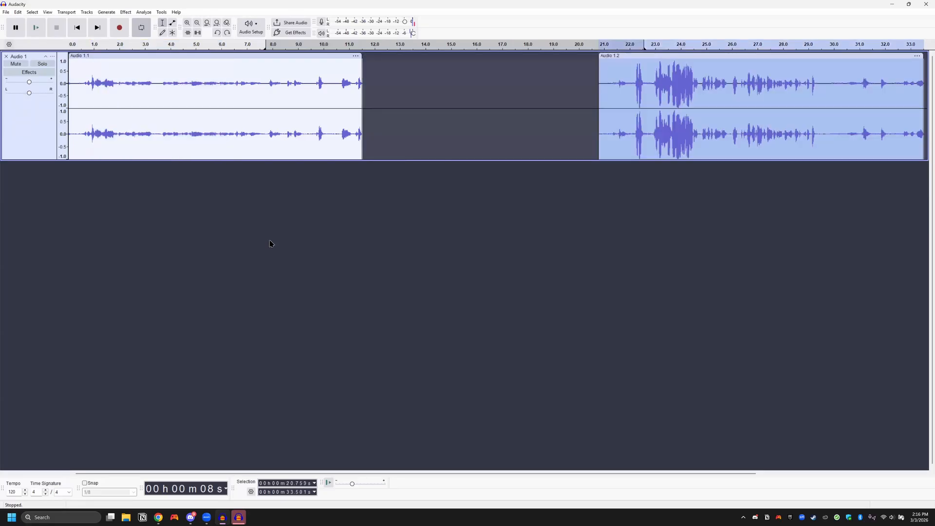
{"action": "key", "text": "ctrl+z"}
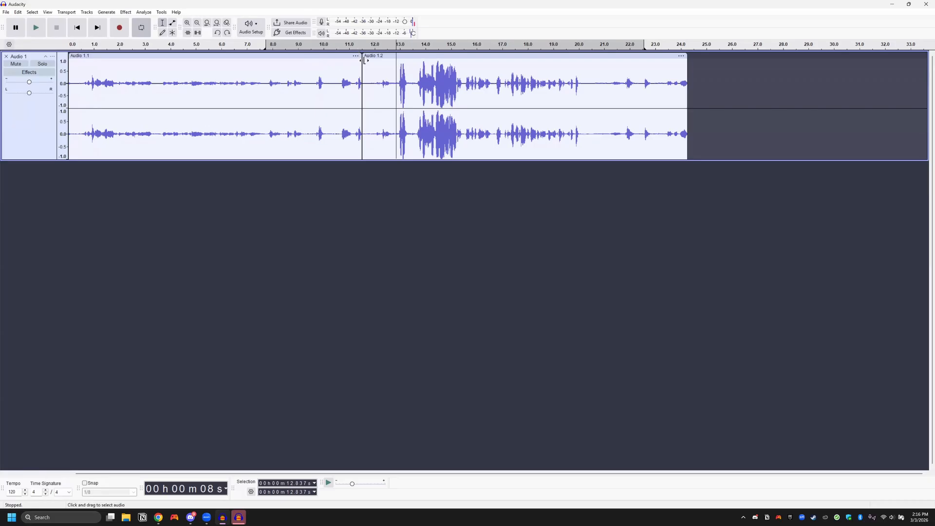
Normalize both clips together, removing the DC offset and setting the peak amplitude to -1.0 dB
{"action": "left_click", "coordinate": [115, 55]}
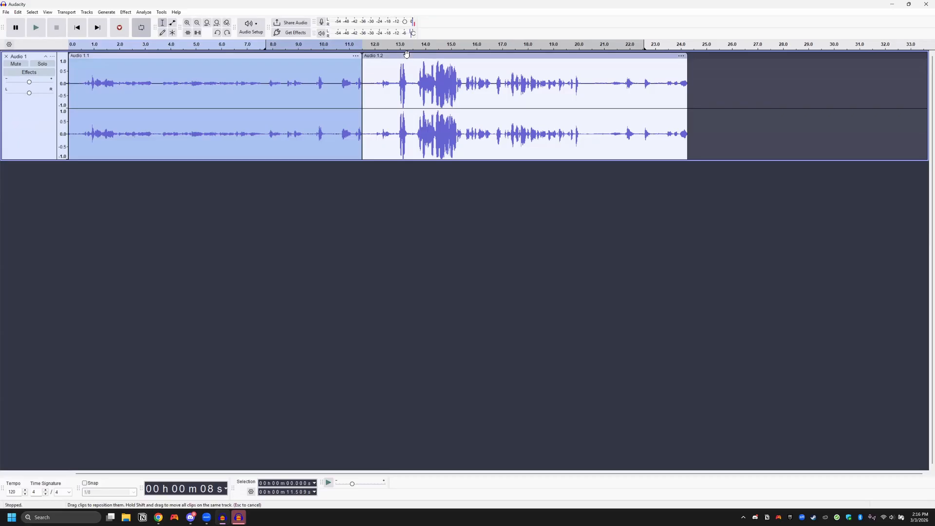
{"action": "left_click", "coordinate": [407, 55]}
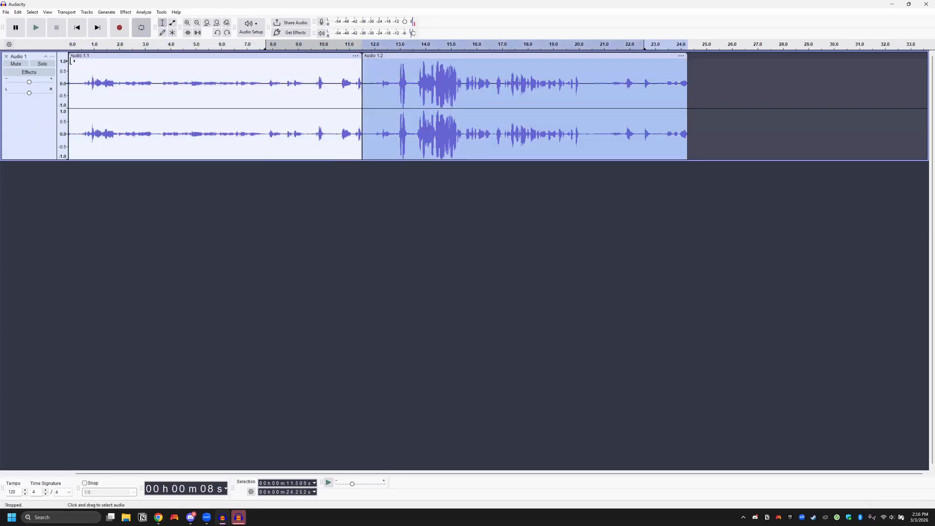
{"action": "left_click_drag", "start_coordinate": [73, 83], "coordinate": [687, 107]}
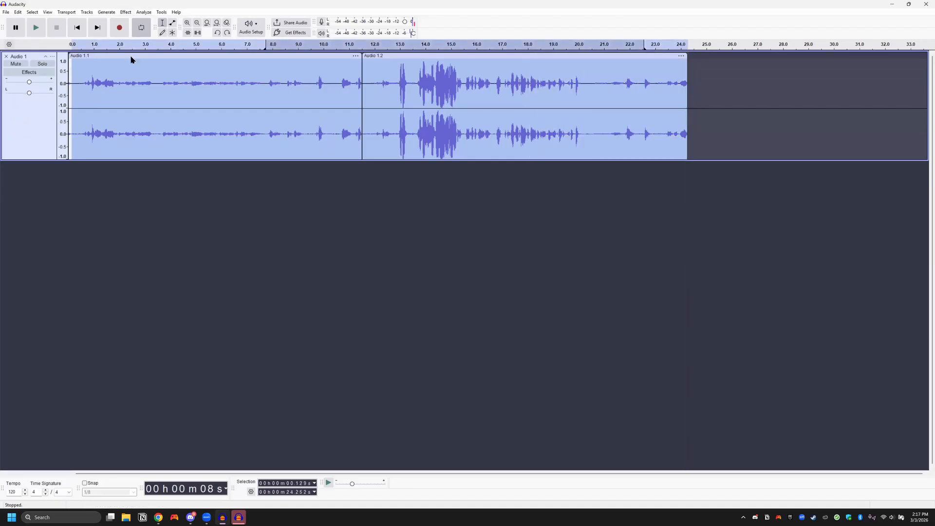
{"action": "left_click", "coordinate": [125, 12]}
{"action": "mouse_move", "coordinate": [190, 63]}
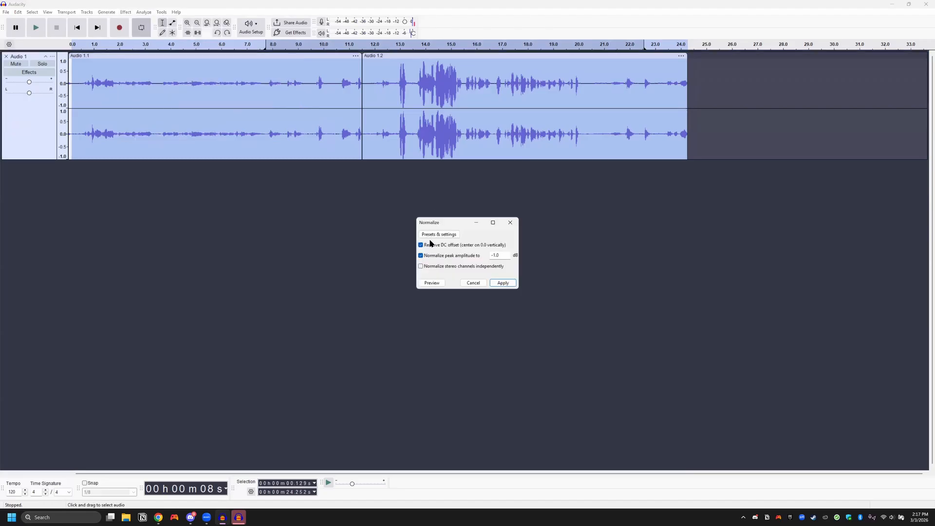
{"action": "left_click", "coordinate": [504, 283]}
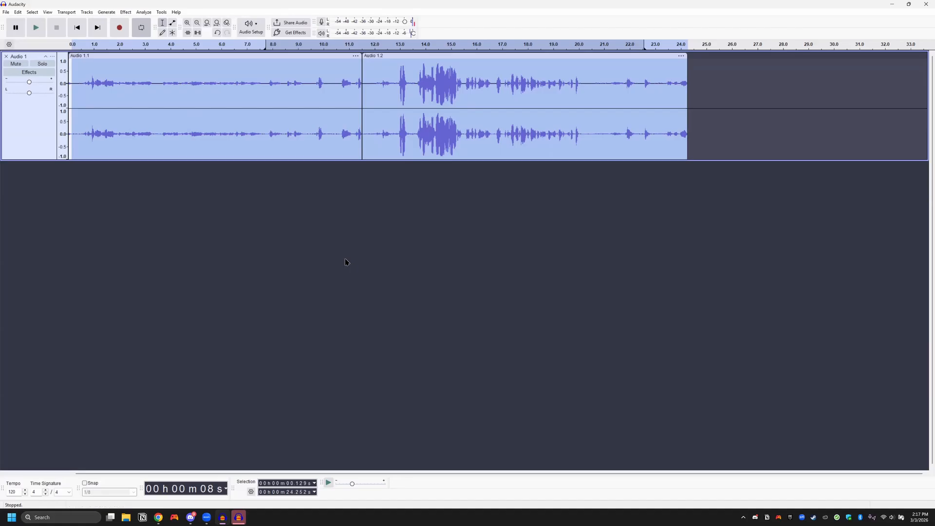
Undo the joint normalization, keeping the second clip directly after the first at about 11.5 s
{"action": "key", "text": "ctrl+z"}
{"action": "key", "text": "ctrl+z"}
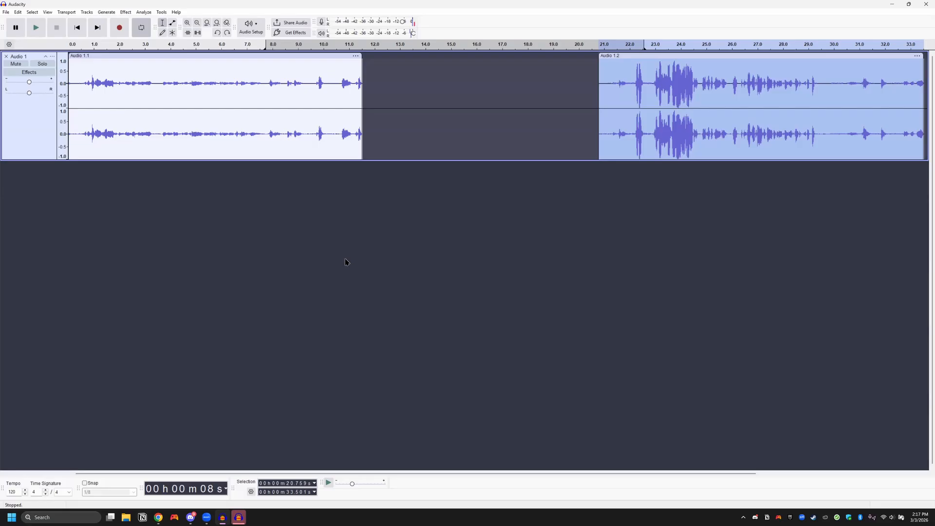
{"action": "key", "text": "ctrl+z"}
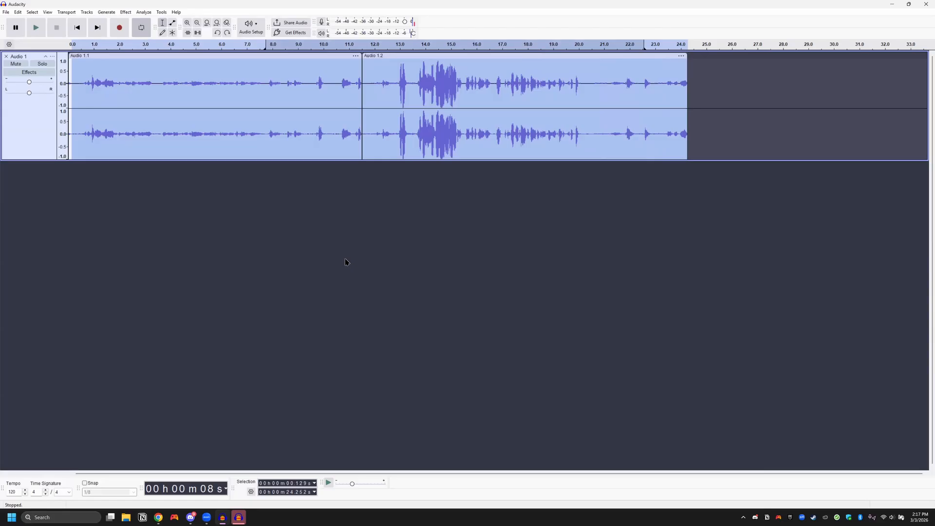
Move the second clip to about 13.1 s, shift the first to about 0.4 s, and move the second on to about 17.1 s
{"action": "left_click", "coordinate": [484, 55]}
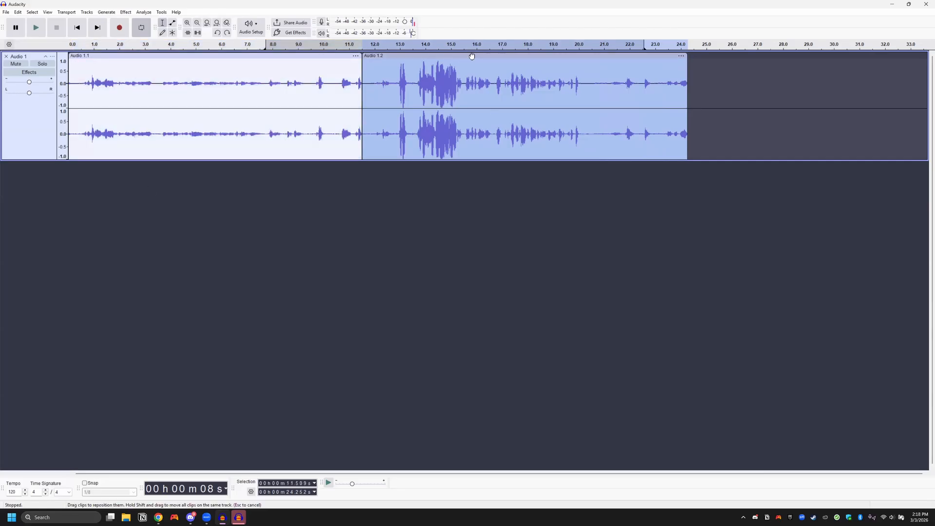
{"action": "left_click_drag", "start_coordinate": [504, 56], "coordinate": [545, 57]}
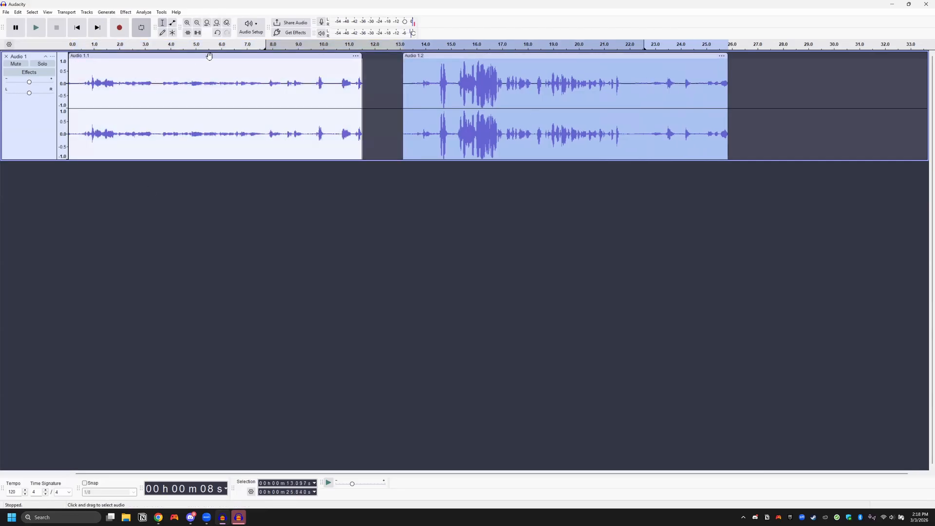
{"action": "left_click_drag", "start_coordinate": [205, 56], "coordinate": [216, 56]}
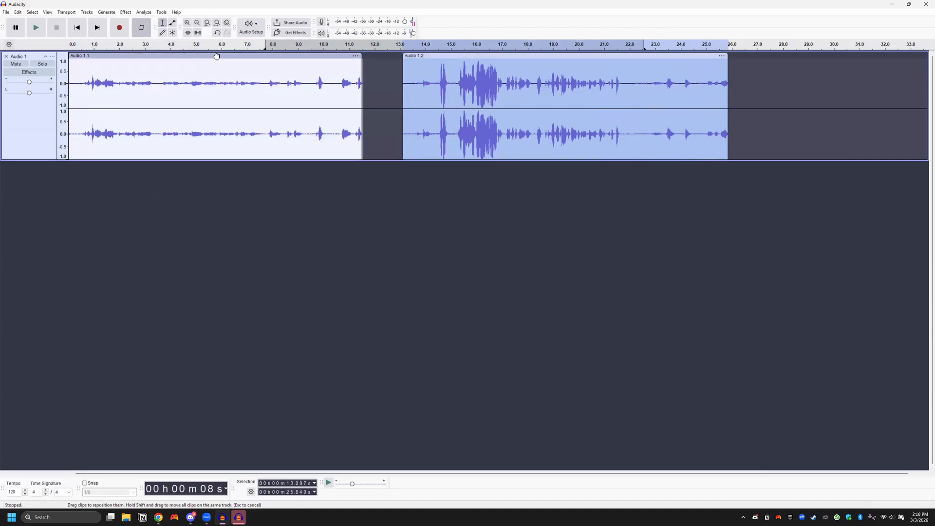
{"action": "left_click", "coordinate": [167, 82]}
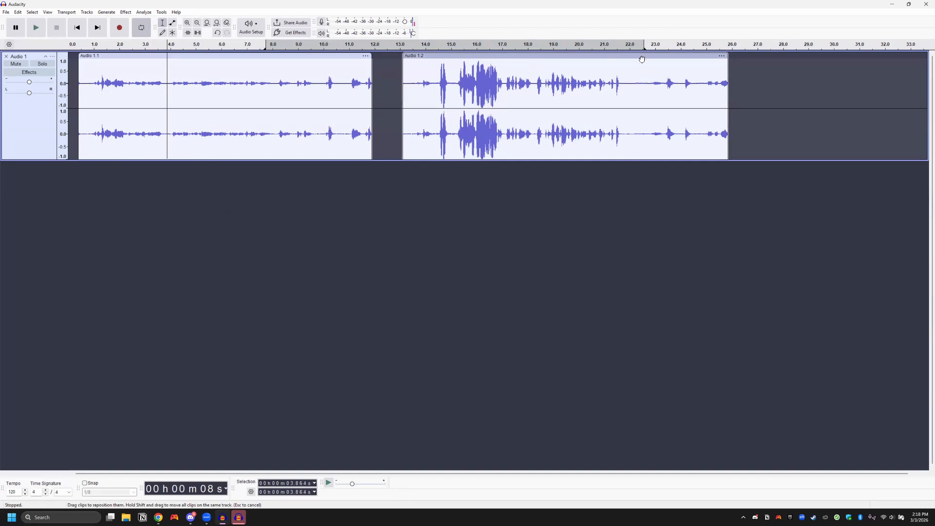
{"action": "left_click_drag", "start_coordinate": [643, 59], "coordinate": [746, 59]}
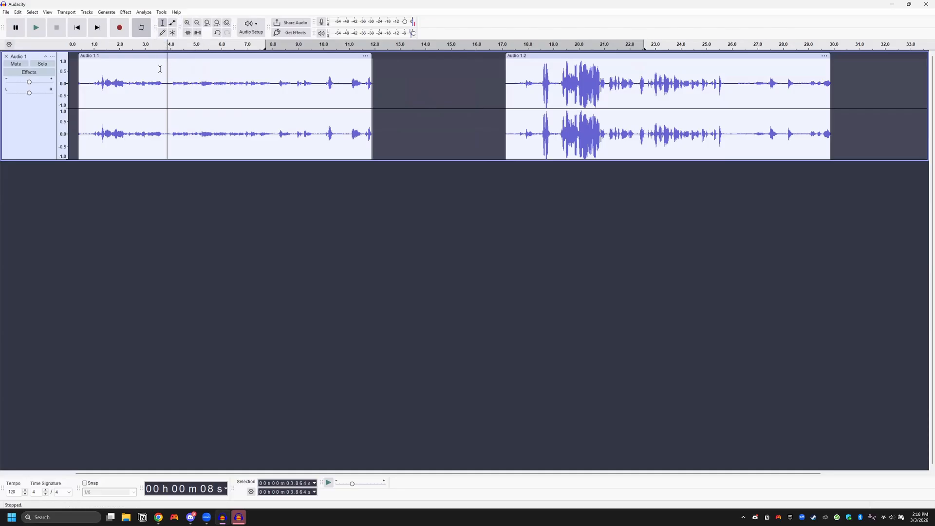
{"action": "left_click", "coordinate": [18, 12]}
{"action": "mouse_move", "coordinate": [27, 17]}
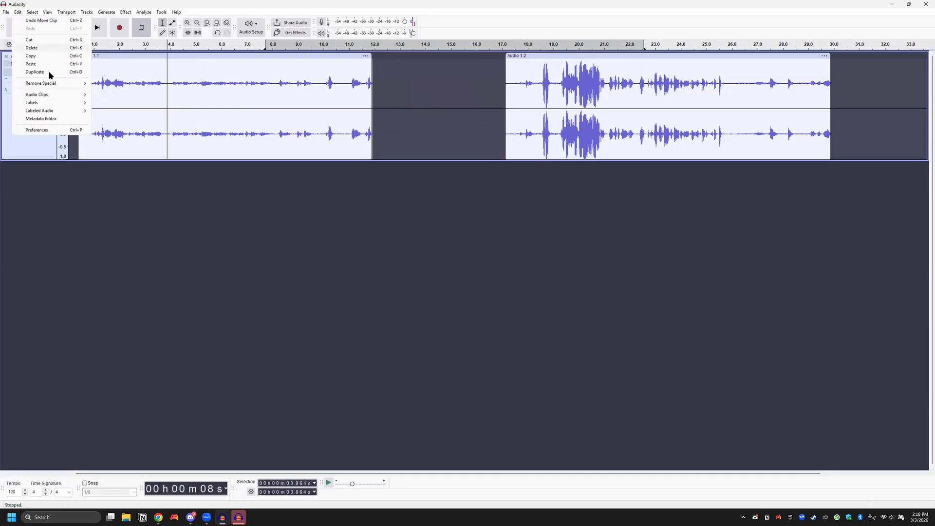
{"action": "left_click", "coordinate": [176, 197]}
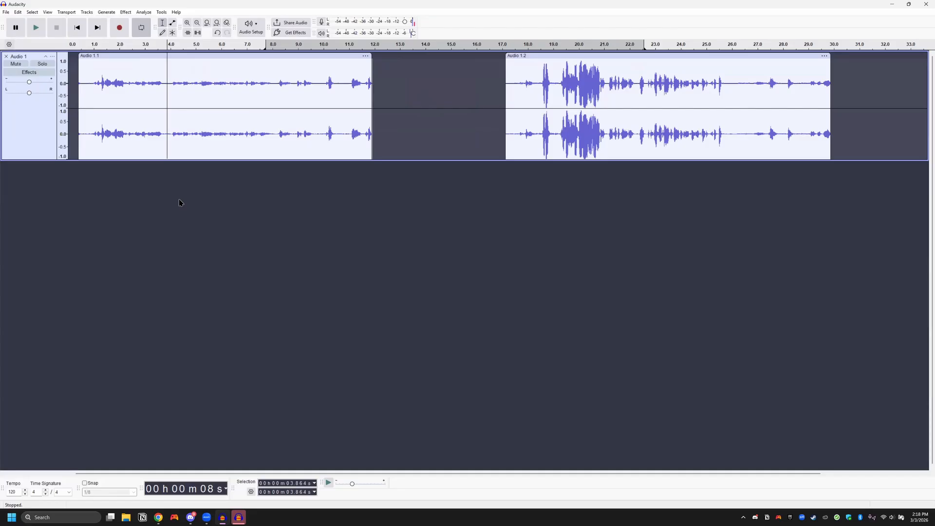
{"action": "left_click", "coordinate": [19, 12]}
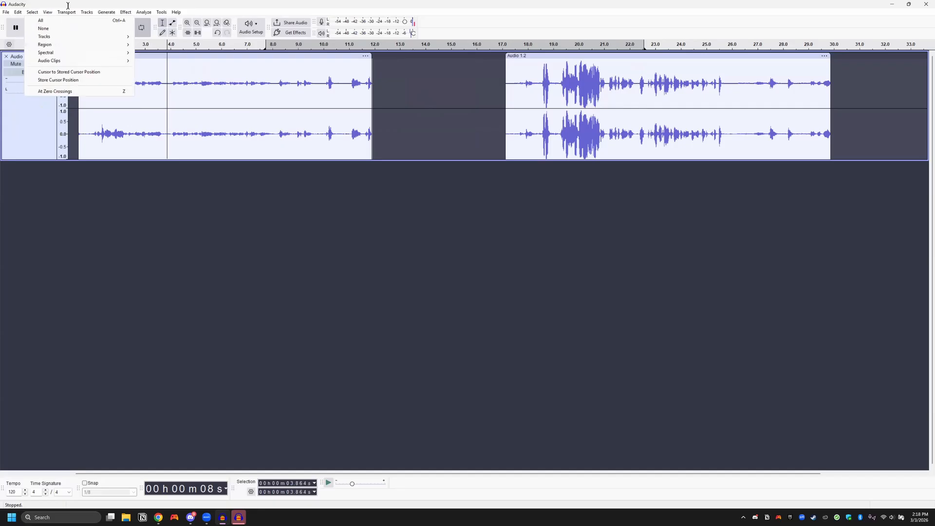
Nudge the first clip so it starts at about 0.47 s
{"action": "left_click", "coordinate": [181, 53]}
{"action": "left_click_drag", "start_coordinate": [182, 61], "coordinate": [185, 62]}
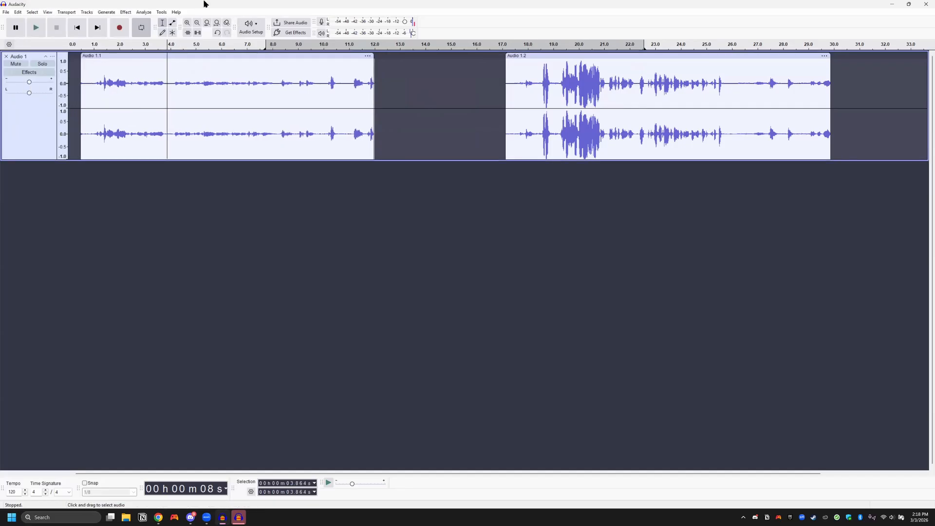
{"action": "left_click", "coordinate": [29, 15]}
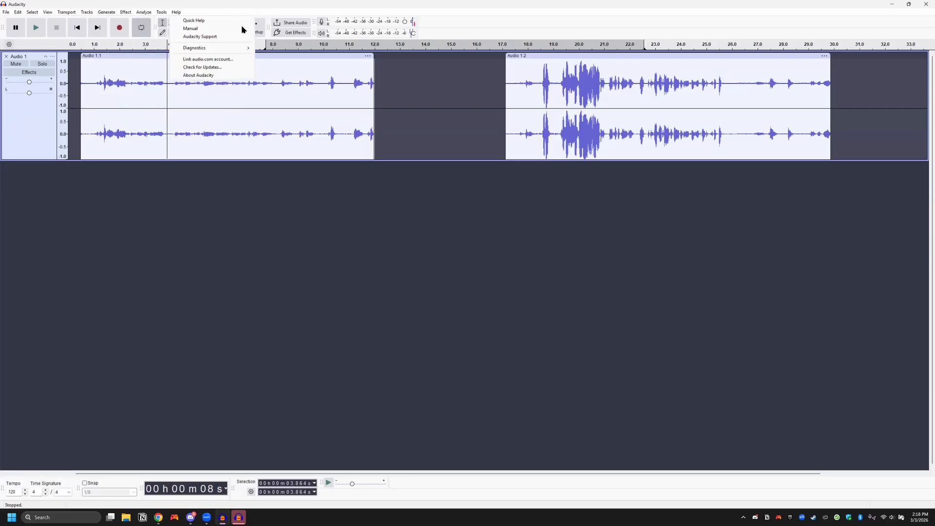
{"action": "left_click", "coordinate": [205, 34]}
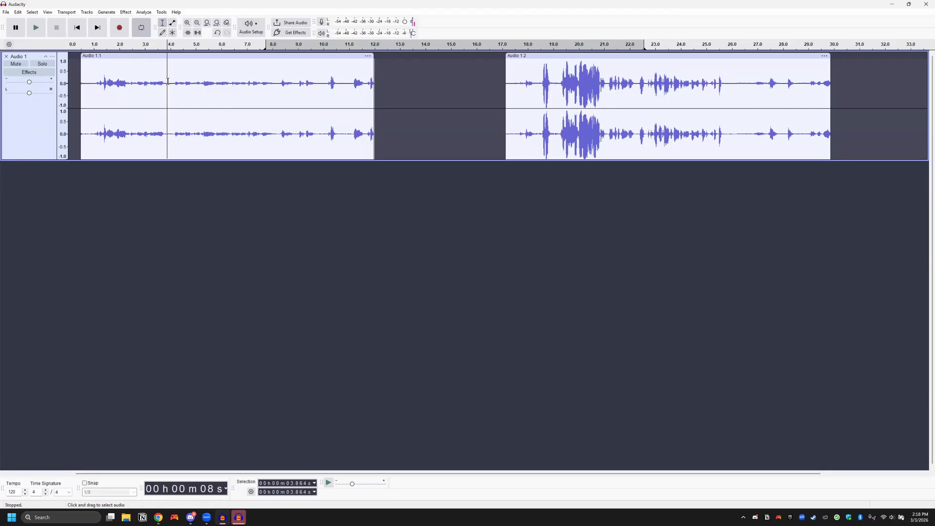
{"action": "right_click", "coordinate": [167, 57]}
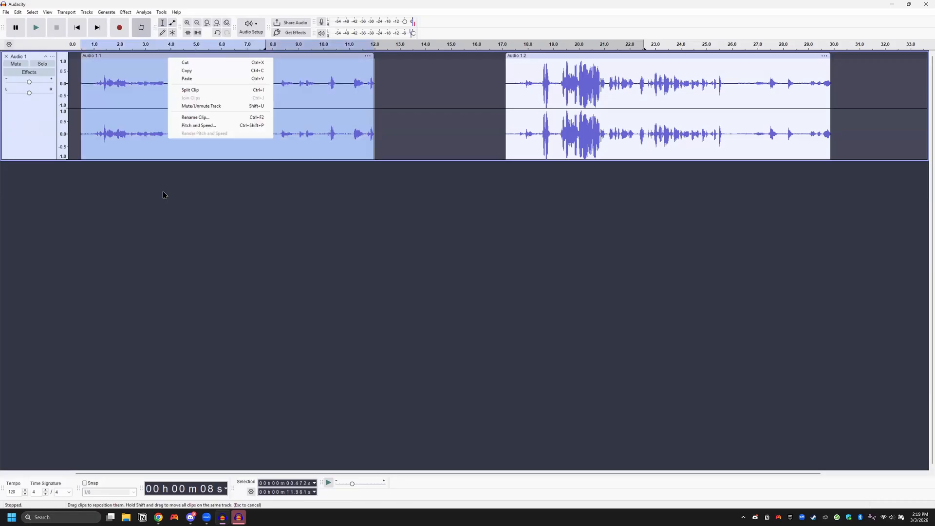
{"action": "left_click", "coordinate": [167, 55]}
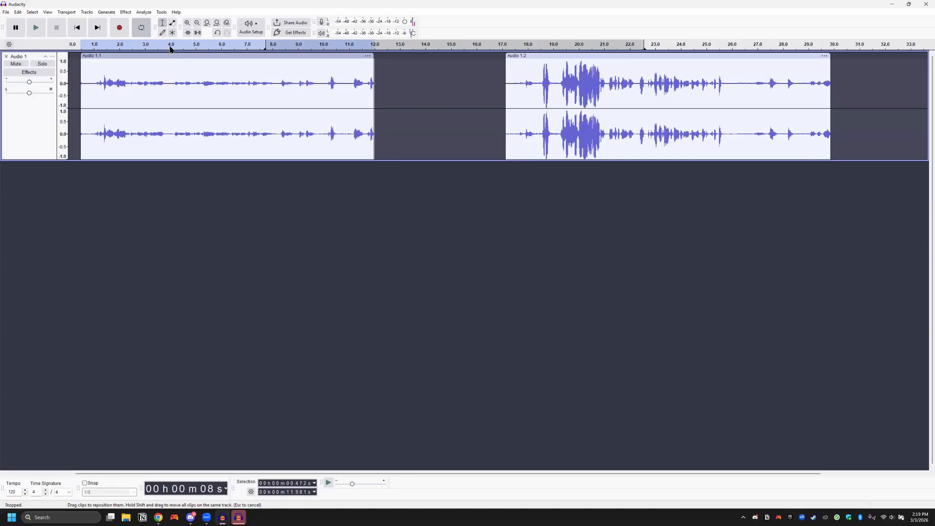
{"action": "left_click", "coordinate": [170, 49]}
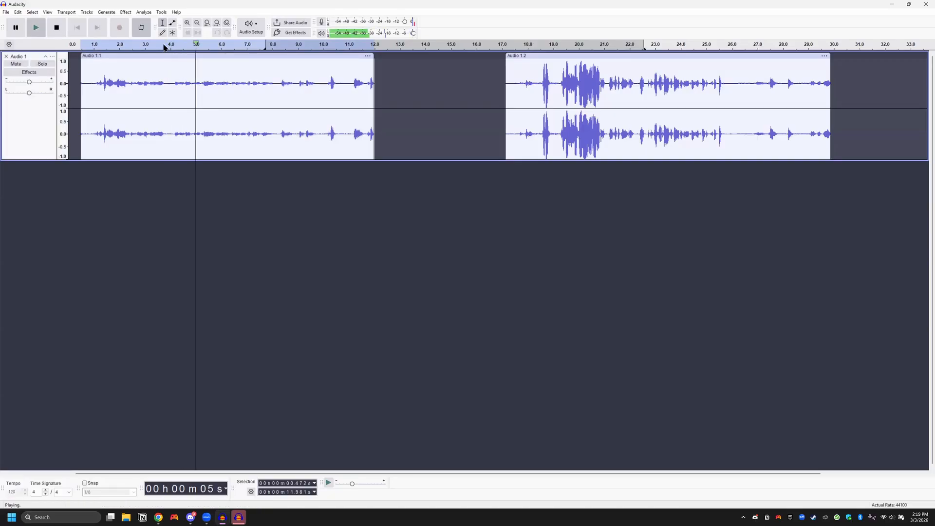
{"action": "left_click", "coordinate": [167, 50]}
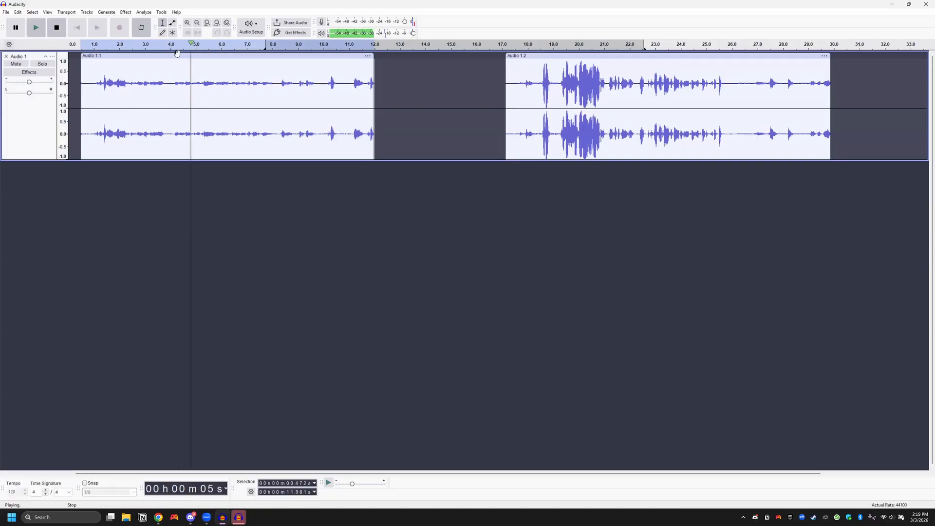
{"action": "key", "text": "space"}
Split the first clip at about 3.88 s
{"action": "right_click", "coordinate": [167, 72]}
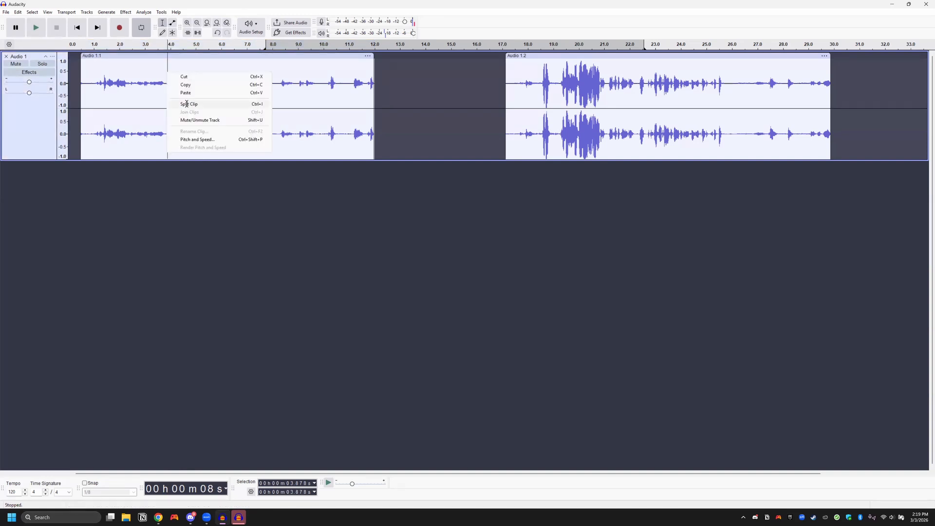
{"action": "left_click", "coordinate": [187, 104]}
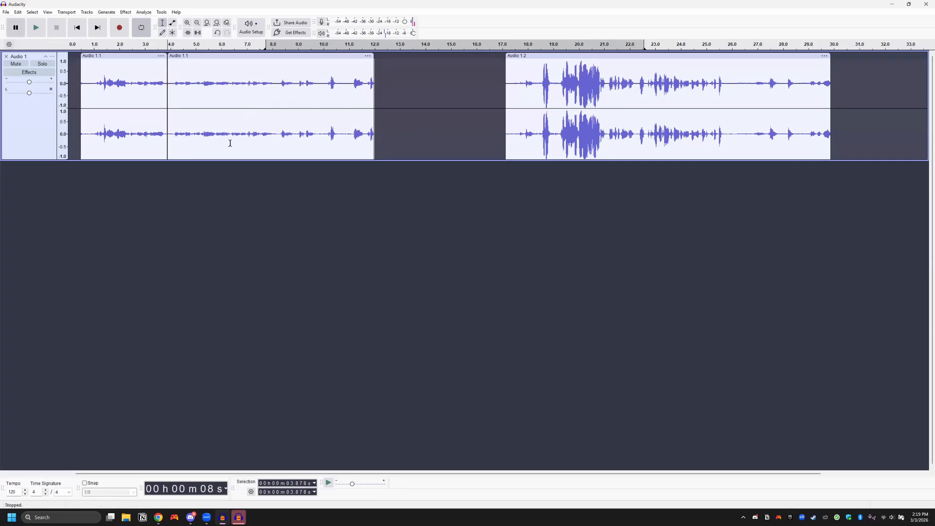
Move the opening piece of the split clip to 0 s and the remaining piece to start at about 8.9 s
{"action": "left_click_drag", "start_coordinate": [244, 56], "coordinate": [291, 57]}
{"action": "mouse_move", "coordinate": [124, 57]}
{"action": "left_mouse_down"}
{"action": "mouse_move", "coordinate": [137, 57]}
{"action": "mouse_move", "coordinate": [112, 58]}
{"action": "left_mouse_up"}
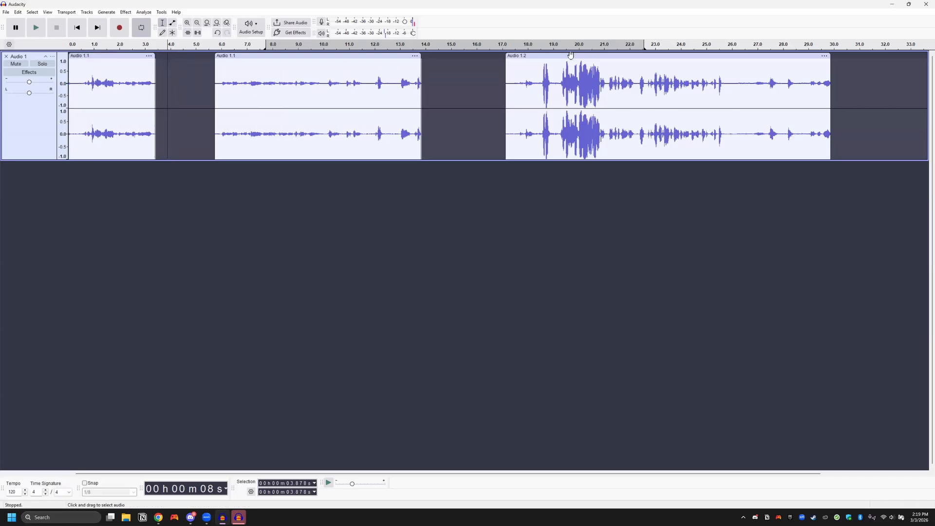
{"action": "left_click_drag", "start_coordinate": [391, 57], "coordinate": [473, 57]}
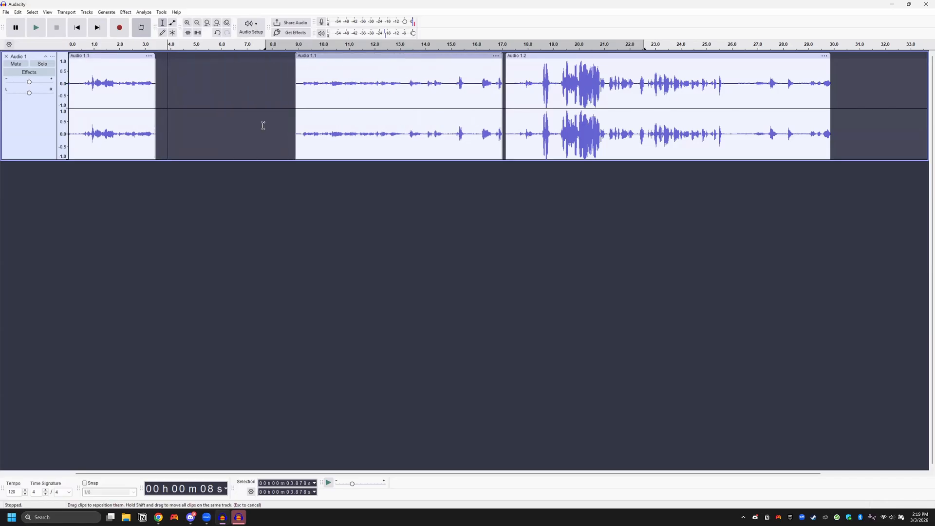
Add an empty stereo track below the existing track
{"action": "right_click", "coordinate": [75, 199]}
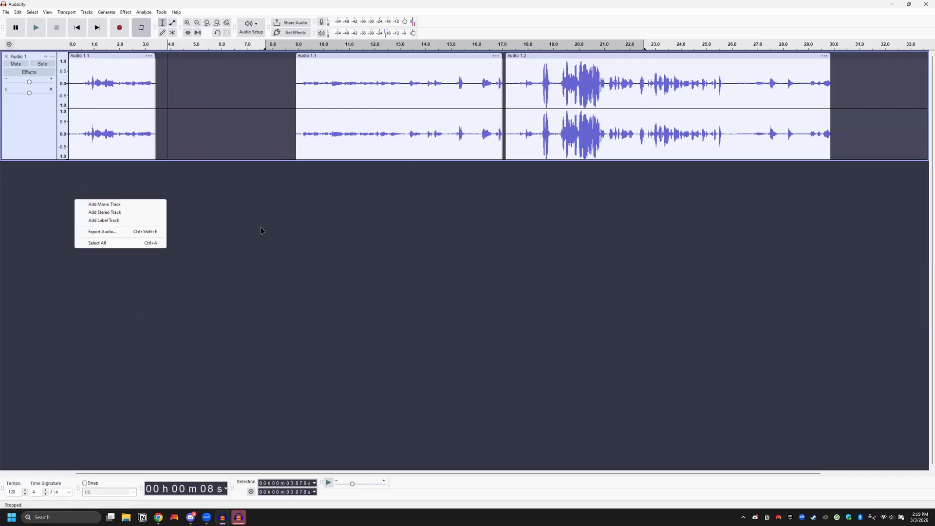
{"action": "left_click", "coordinate": [167, 234]}
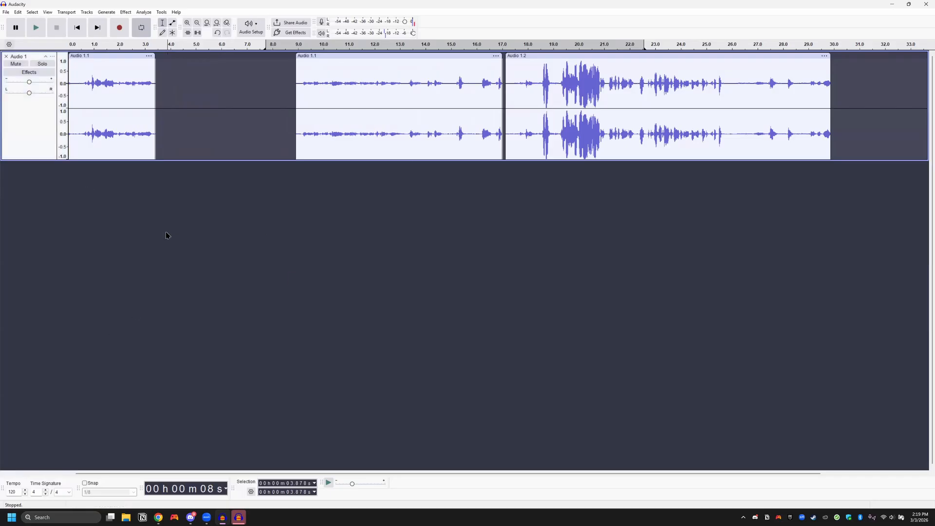
{"action": "right_click", "coordinate": [226, 220]}
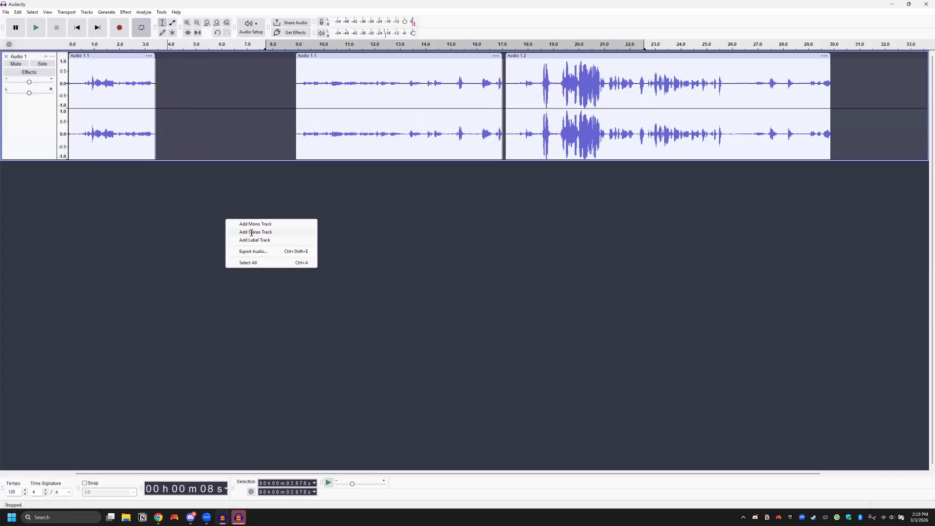
{"action": "left_click", "coordinate": [251, 233]}
Move the Audio 1.2 clip onto the new track at about 3.4 s, and the second Audio 1.1 piece to about 16.1 s
{"action": "left_click_drag", "start_coordinate": [603, 163], "coordinate": [225, 217]}
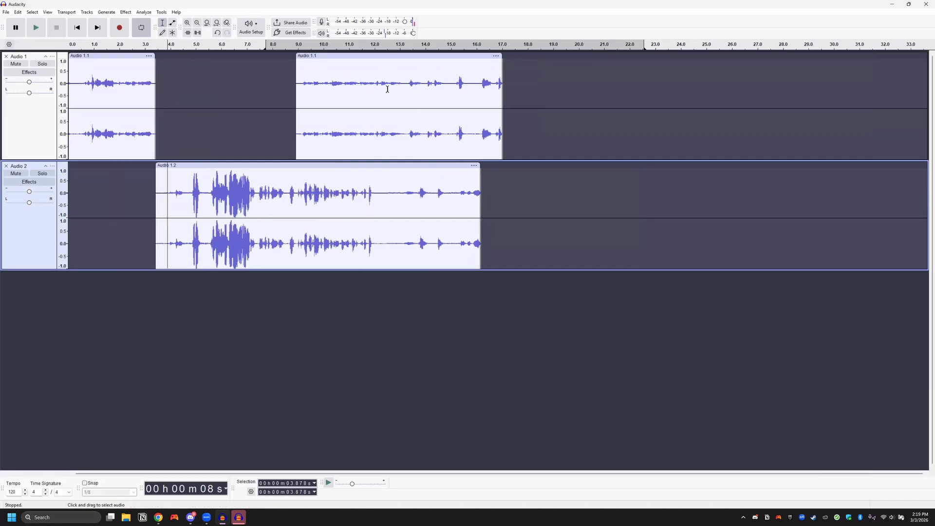
{"action": "left_click_drag", "start_coordinate": [351, 58], "coordinate": [539, 62]}
Shift the second track's clip to start at about 2.1 s and delete its audio before about 3.4 s
{"action": "left_click_drag", "start_coordinate": [184, 194], "coordinate": [153, 201]}
{"action": "left_click_drag", "start_coordinate": [168, 241], "coordinate": [154, 242]}
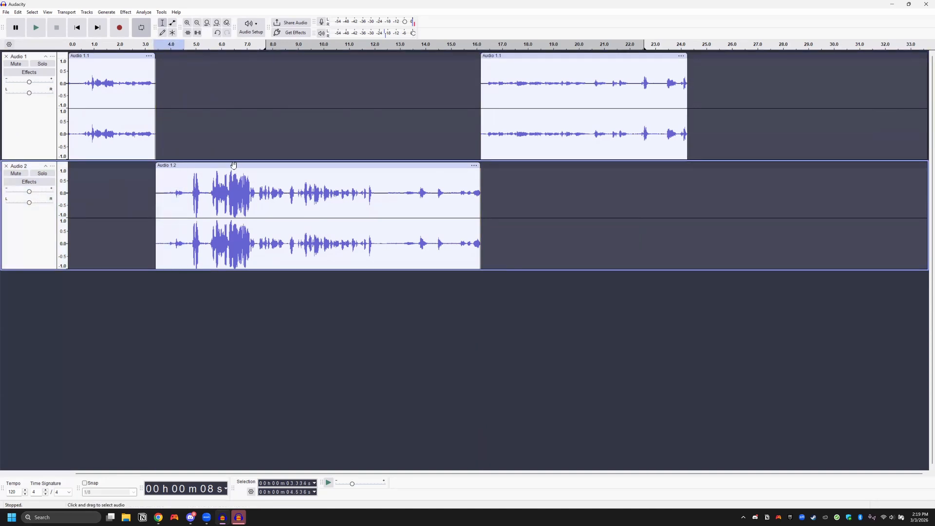
{"action": "left_click_drag", "start_coordinate": [232, 167], "coordinate": [199, 167]}
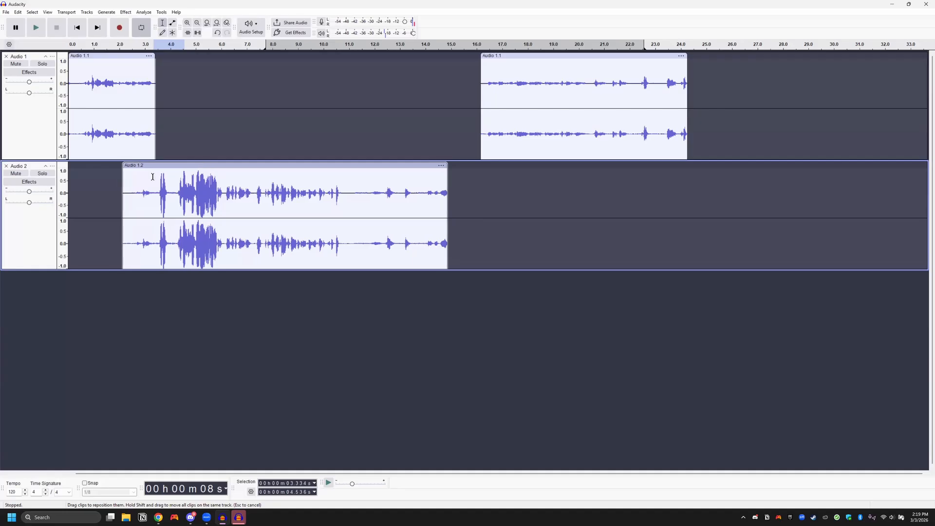
{"action": "left_click_drag", "start_coordinate": [112, 188], "coordinate": [157, 188]}
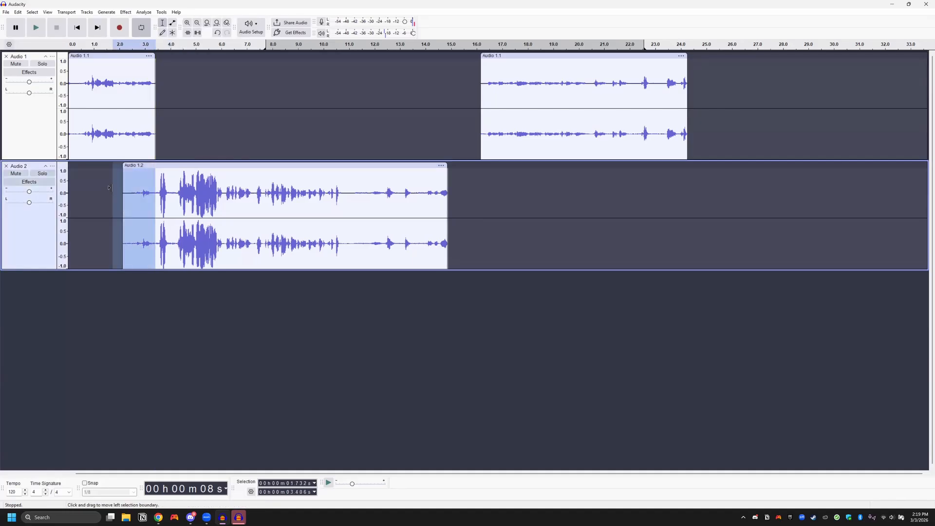
{"action": "key", "text": "Delete"}
Close the gaps by moving the trimmed clip to about 3.4 s and the last piece to about 14.9 s, and select the opening piece
{"action": "left_click_drag", "start_coordinate": [208, 168], "coordinate": [247, 165]}
{"action": "left_click_drag", "start_coordinate": [527, 56], "coordinate": [494, 56]}
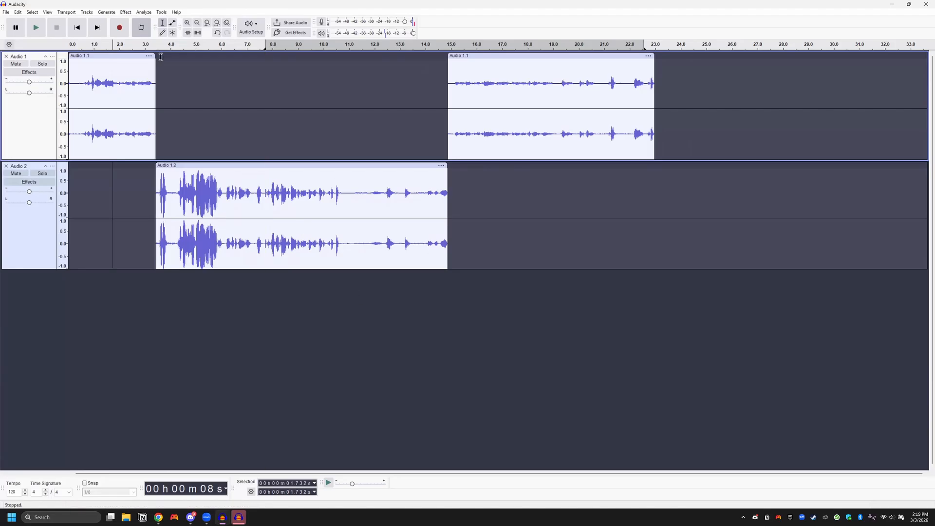
{"action": "left_click", "coordinate": [103, 55]}
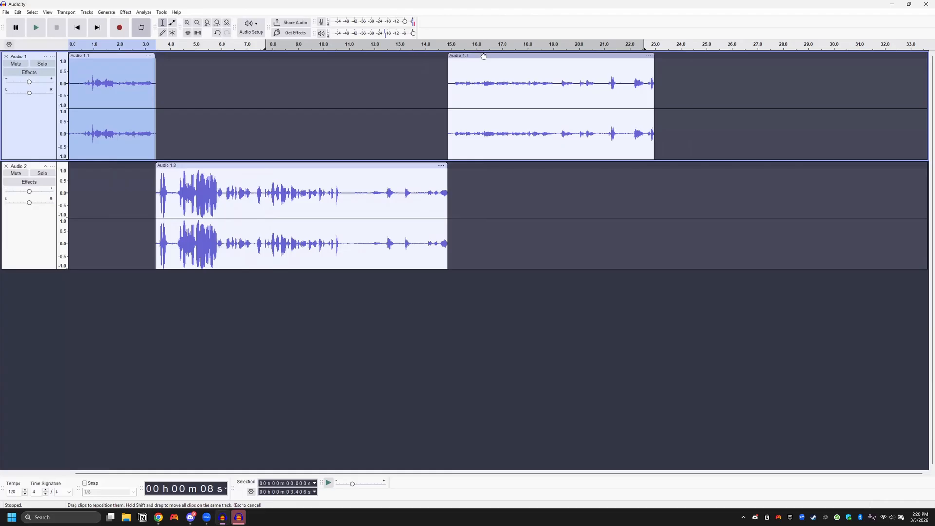
Move the Audio 1.2 clip to about 19.6 s and the last Audio 1.1 piece to about 3.4 s, directly after the opening piece
{"action": "left_click", "coordinate": [466, 55]}
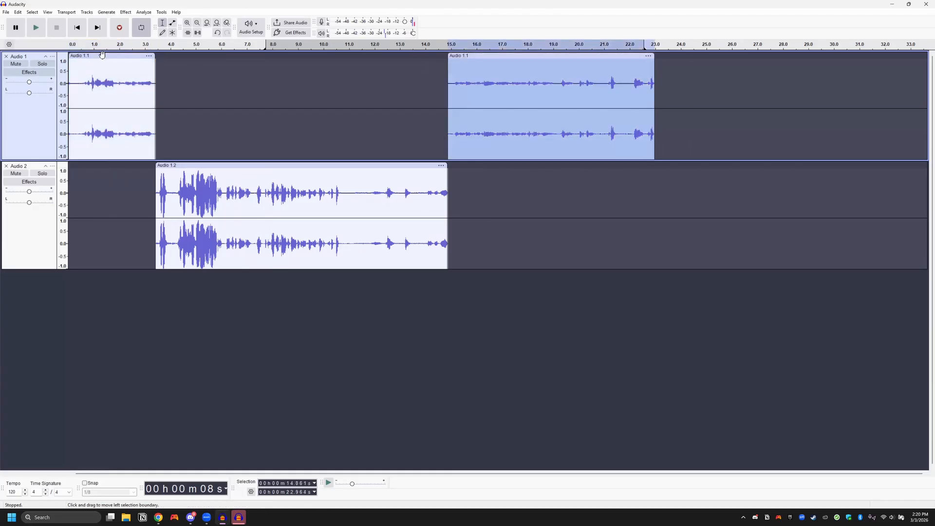
{"action": "left_click", "coordinate": [119, 55]}
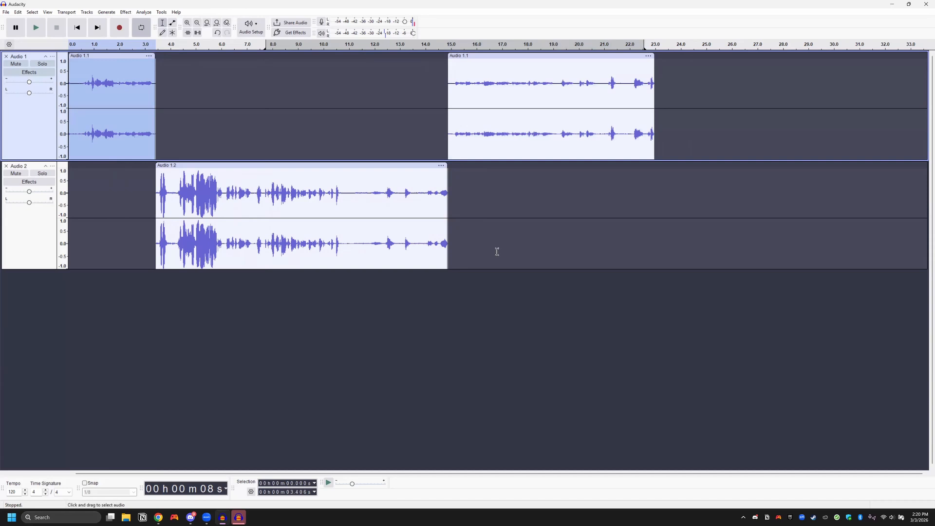
{"action": "left_click_drag", "start_coordinate": [313, 163], "coordinate": [724, 188]}
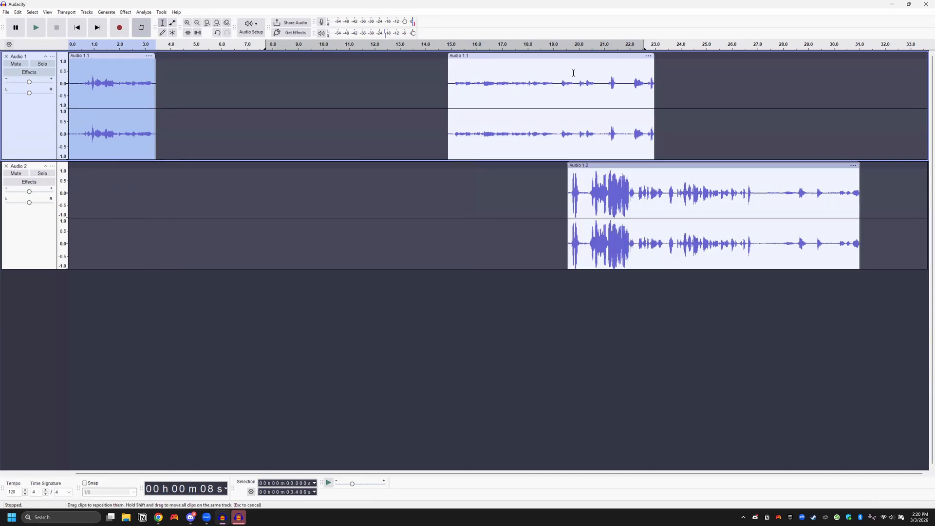
{"action": "left_click_drag", "start_coordinate": [531, 55], "coordinate": [241, 86]}
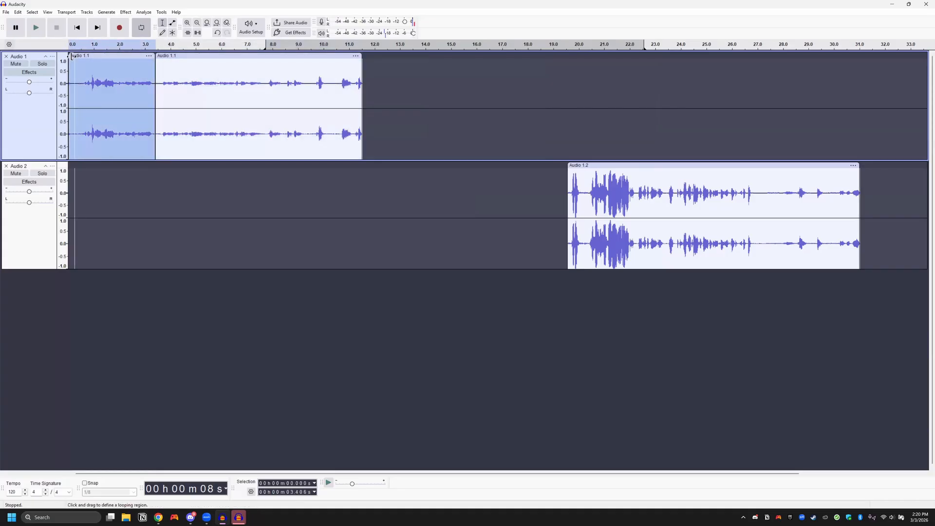
Play the opening briefly, and normalize both adjoining Audio 1.1 pieces on the first track from about 0.13 to 11.58 s
{"action": "key", "text": "space"}
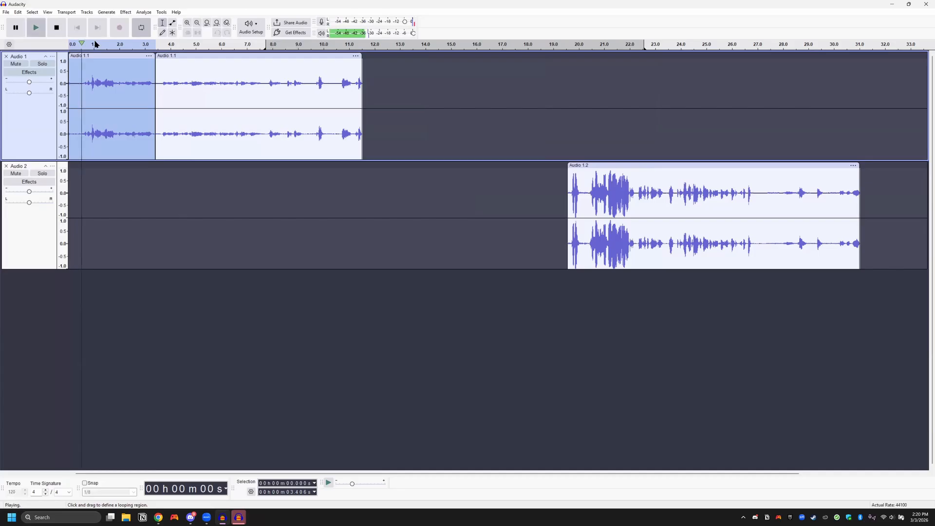
{"action": "key", "text": "space"}
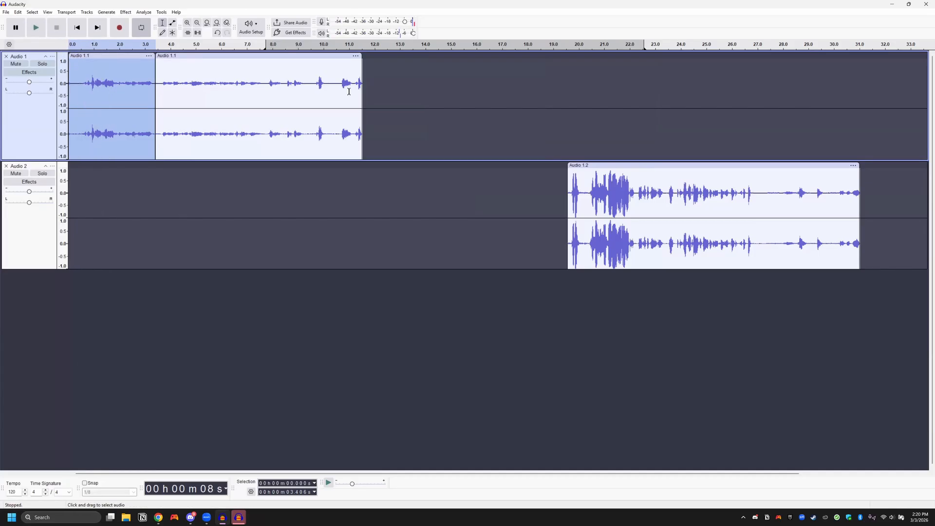
{"action": "left_click", "coordinate": [364, 92], "text": "shift"}
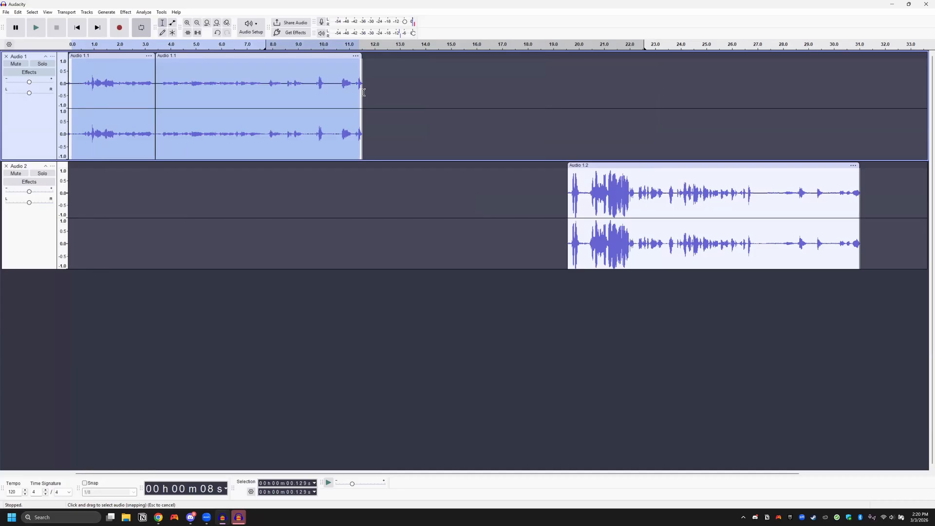
{"action": "left_click", "coordinate": [128, 13]}
{"action": "mouse_move", "coordinate": [175, 63]}
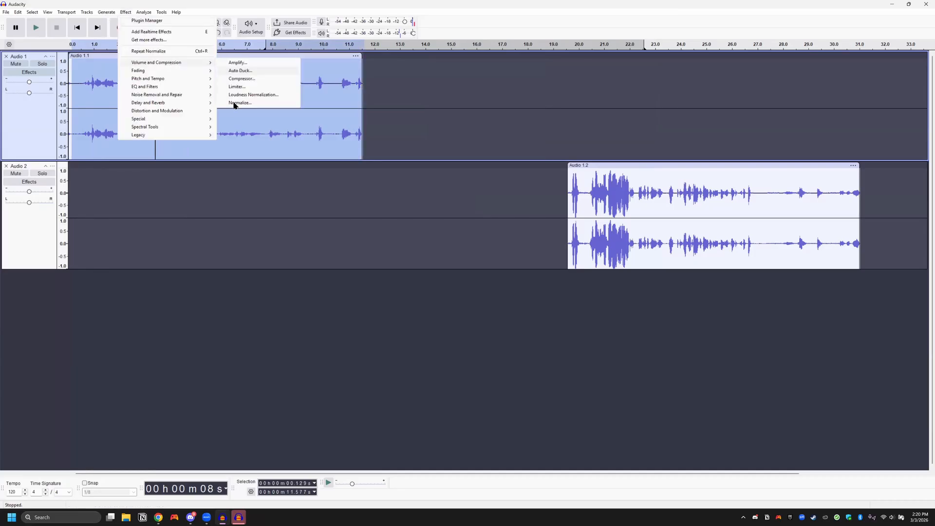
{"action": "left_click", "coordinate": [234, 103]}
{"action": "left_click", "coordinate": [502, 283]}
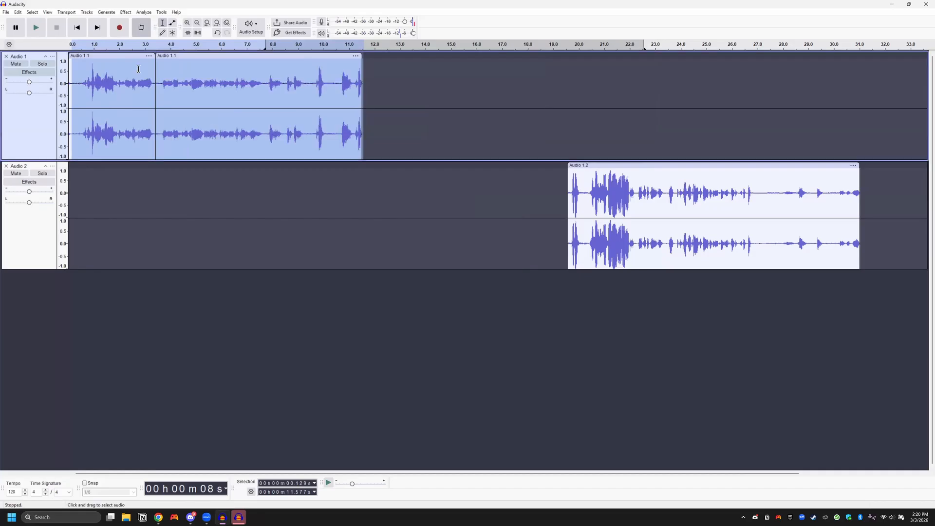
Move the second Audio 1.1 piece to about 14.9 s and the Audio 1.2 clip to about 3.4 s on the second track
{"action": "left_click", "coordinate": [444, 89]}
{"action": "left_click_drag", "start_coordinate": [222, 56], "coordinate": [649, 76]}
{"action": "left_click_drag", "start_coordinate": [641, 169], "coordinate": [253, 215]}
{"action": "left_click", "coordinate": [658, 165]}
{"action": "left_click_drag", "start_coordinate": [626, 61], "coordinate": [495, 66]}
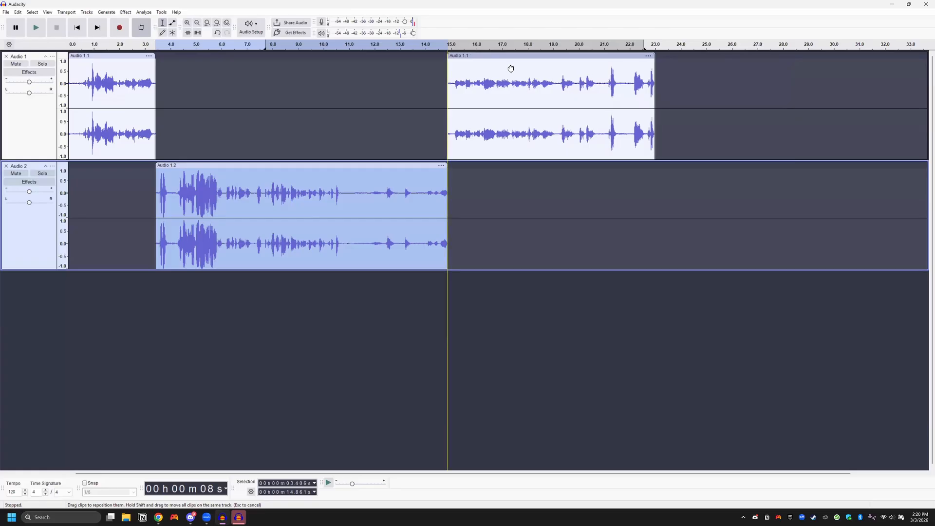
Delete the Audio 1.2 audio after about 11.1 s and move the last Audio 1.1 piece to start at that point
{"action": "left_click_drag", "start_coordinate": [511, 67], "coordinate": [526, 67]}
{"action": "left_click_drag", "start_coordinate": [351, 191], "coordinate": [456, 194]}
{"action": "key", "text": "Delete"}
{"action": "left_click_drag", "start_coordinate": [447, 61], "coordinate": [415, 71]}
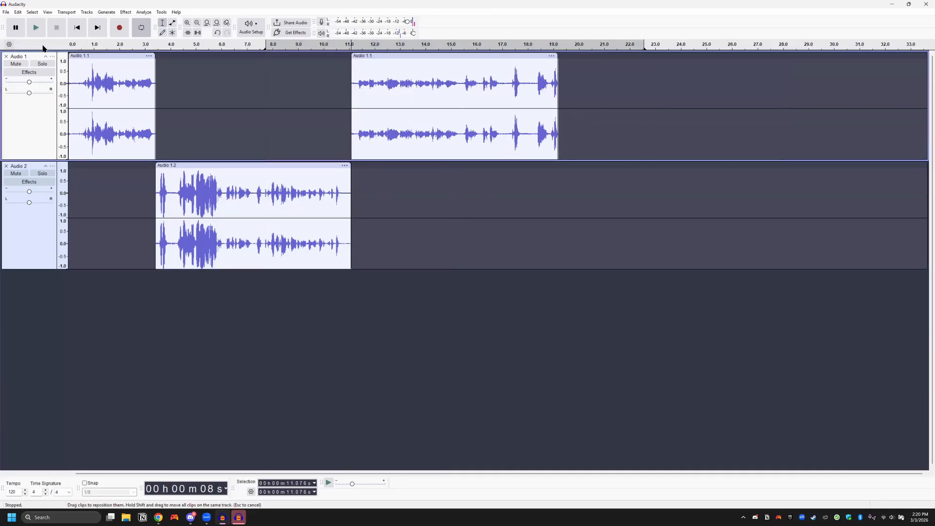
Play the rearranged clips on both tracks from the start, and stop playback
{"action": "left_click", "coordinate": [71, 47]}
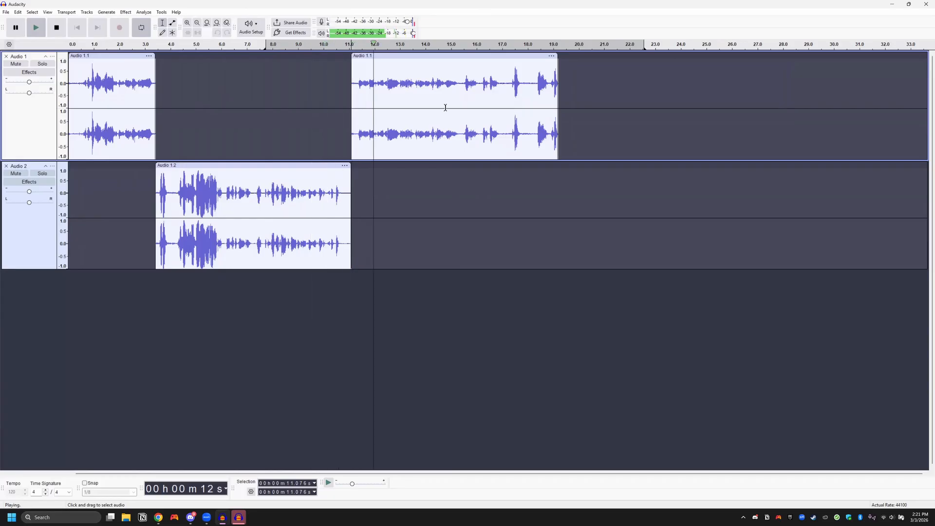
{"action": "key", "text": "space"}
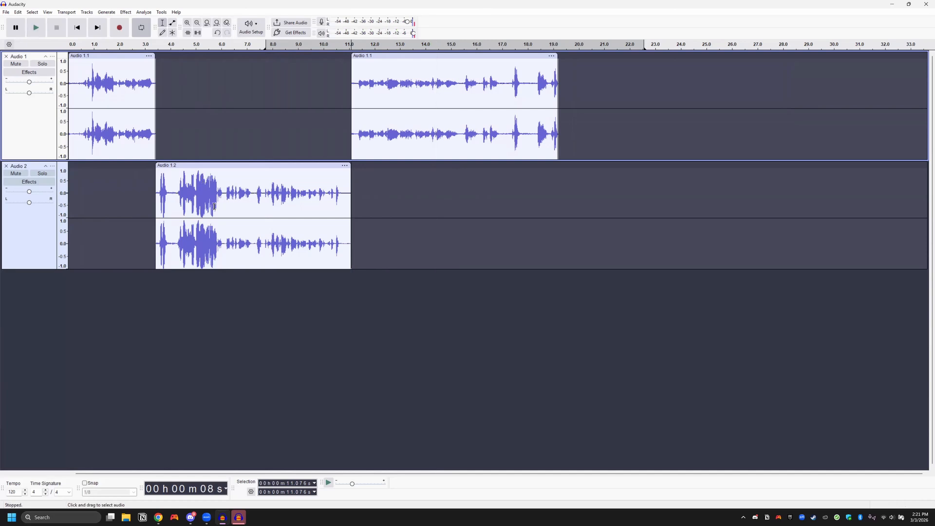
Amplify the loud opening part of Audio 1.2, about 3.4 to 6.1 s, by -4.5 dB and play back the result
{"action": "left_click_drag", "start_coordinate": [217, 206], "coordinate": [158, 211]}
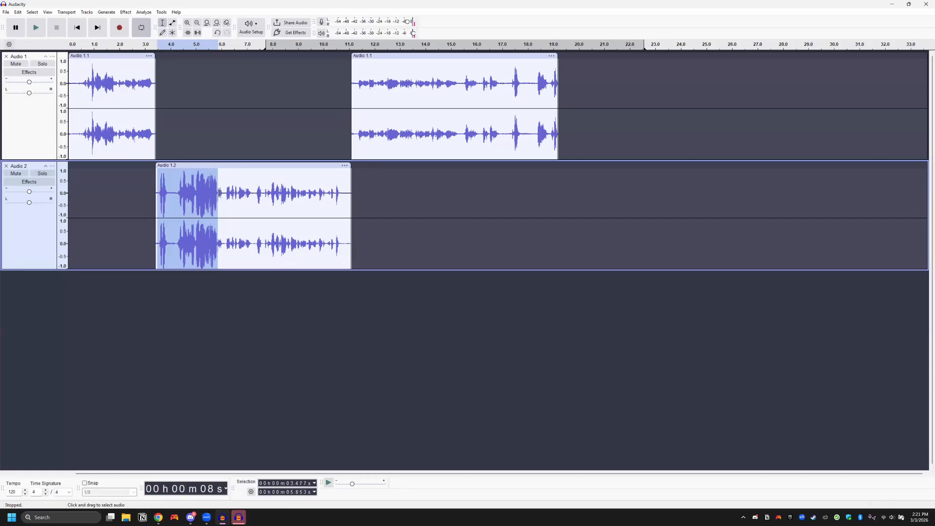
{"action": "left_click_drag", "start_coordinate": [223, 197], "coordinate": [155, 201]}
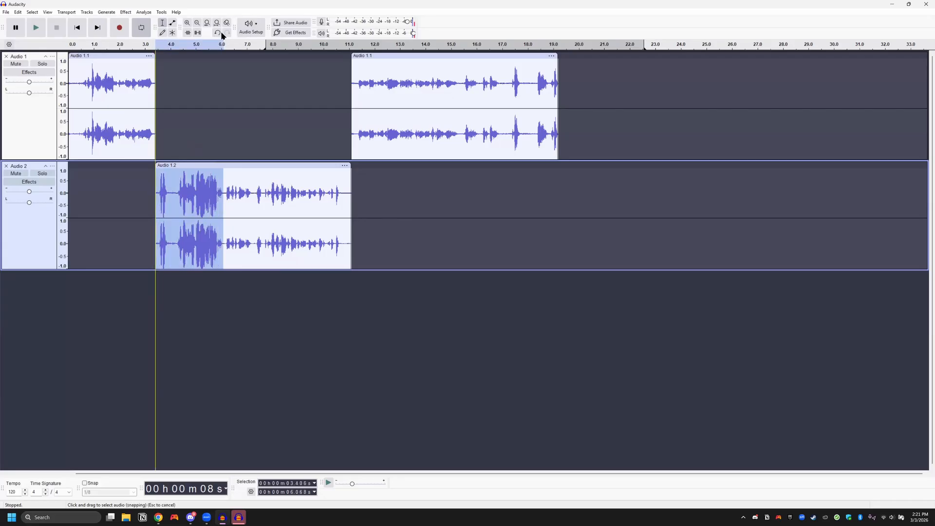
{"action": "left_click", "coordinate": [111, 12]}
{"action": "mouse_move", "coordinate": [126, 12]}
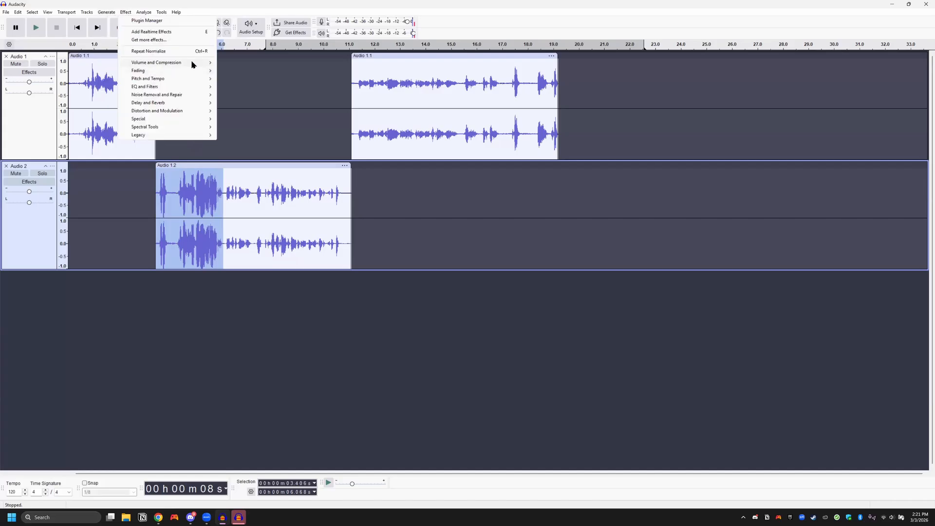
{"action": "mouse_move", "coordinate": [192, 63]}
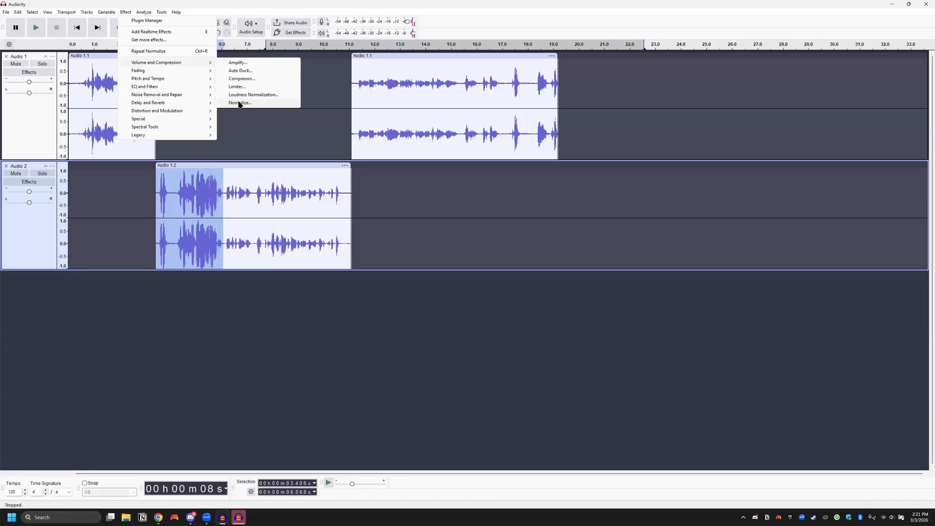
{"action": "left_click", "coordinate": [238, 63]}
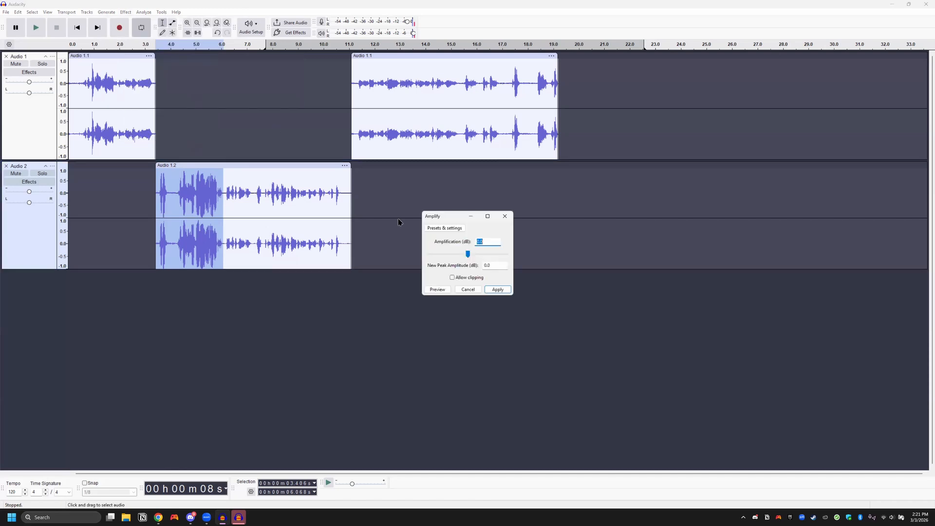
{"action": "left_click", "coordinate": [468, 254]}
{"action": "left_click_drag", "start_coordinate": [464, 253], "coordinate": [463, 254]}
{"action": "left_click", "coordinate": [494, 291]}
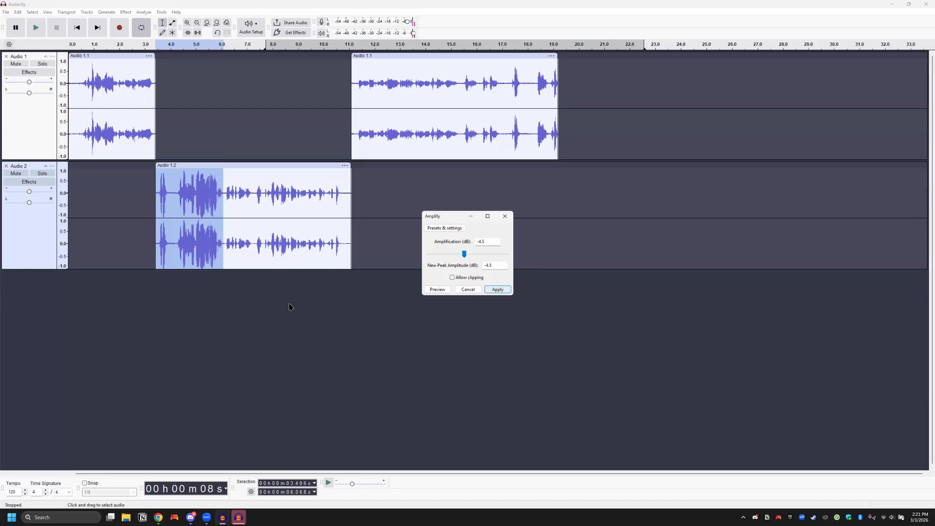
{"action": "left_click", "coordinate": [269, 345]}
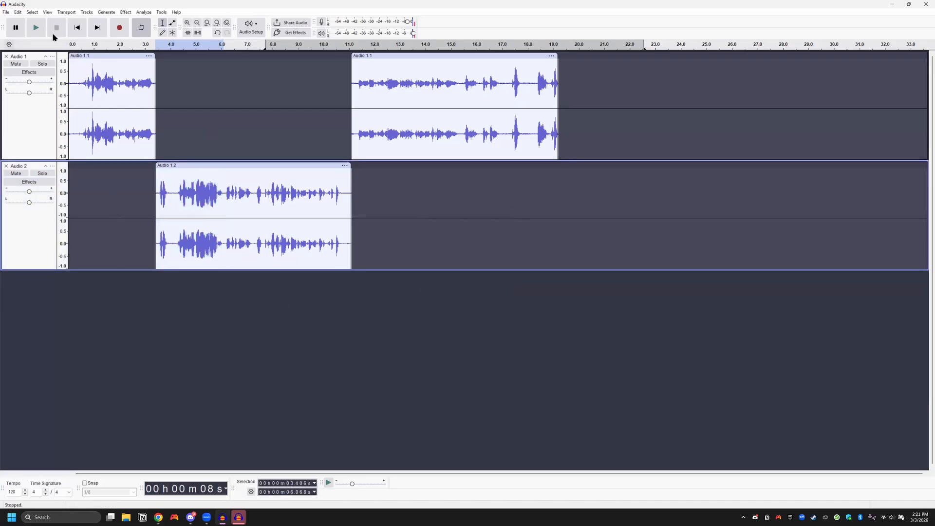
{"action": "left_click", "coordinate": [35, 31]}
{"action": "left_click", "coordinate": [107, 47]}
Switch to Chrome, go to pixabay.com and open its Sound Effects section
{"action": "left_click", "coordinate": [158, 518]}
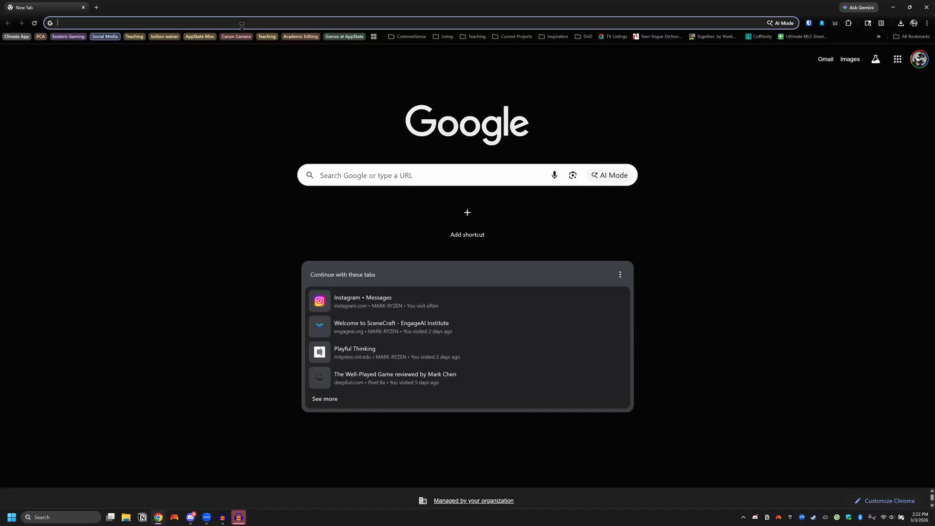
{"action": "left_click", "coordinate": [242, 27]}
{"action": "type", "text": "pixabay.com"}
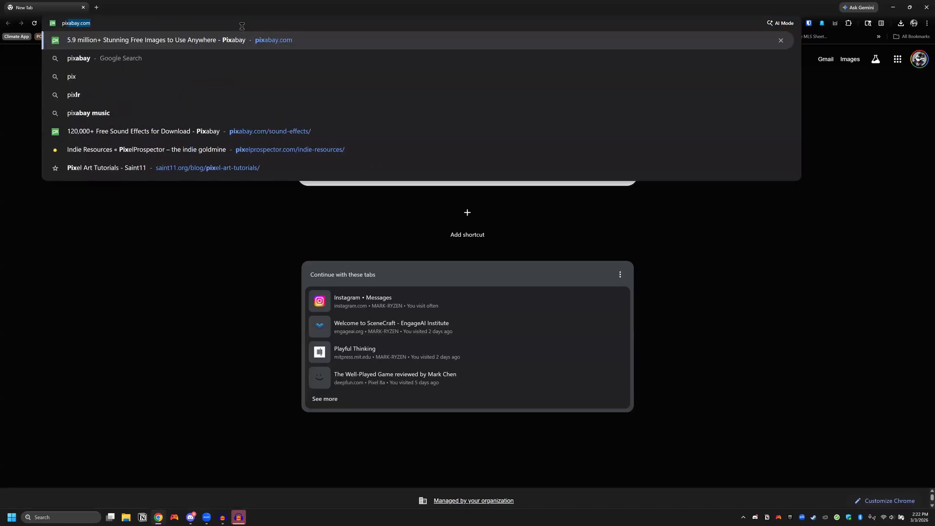
{"action": "key", "text": "Return"}
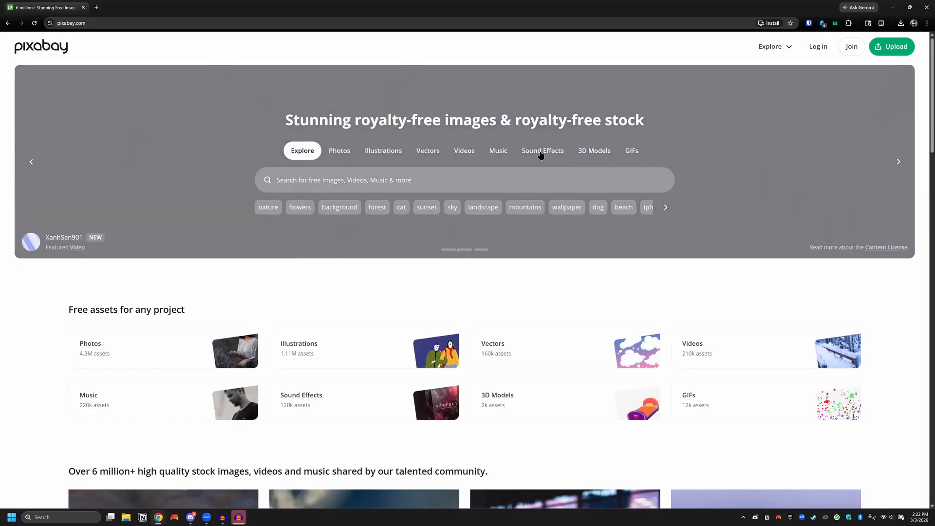
{"action": "left_click", "coordinate": [541, 155]}
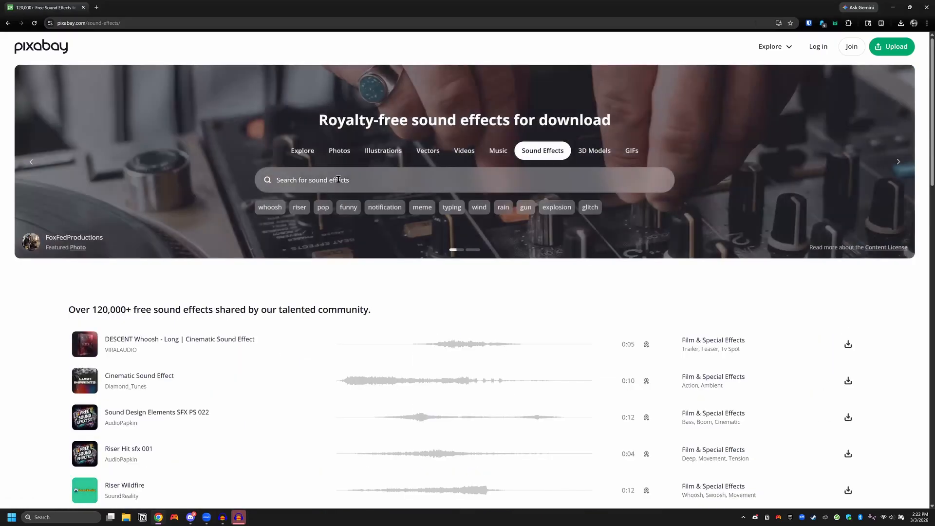
Search the sound effects for "door closing"
{"action": "left_click", "coordinate": [338, 180]}
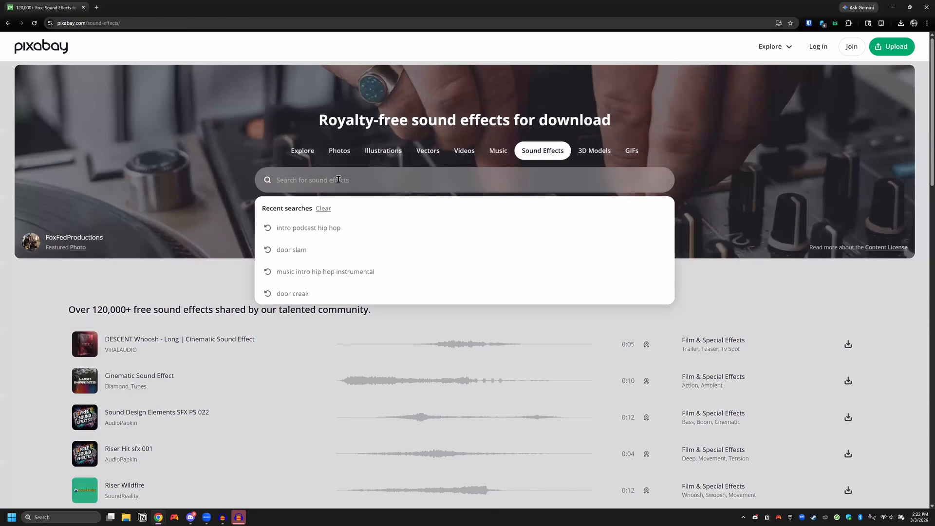
{"action": "type", "text": "door closing"}
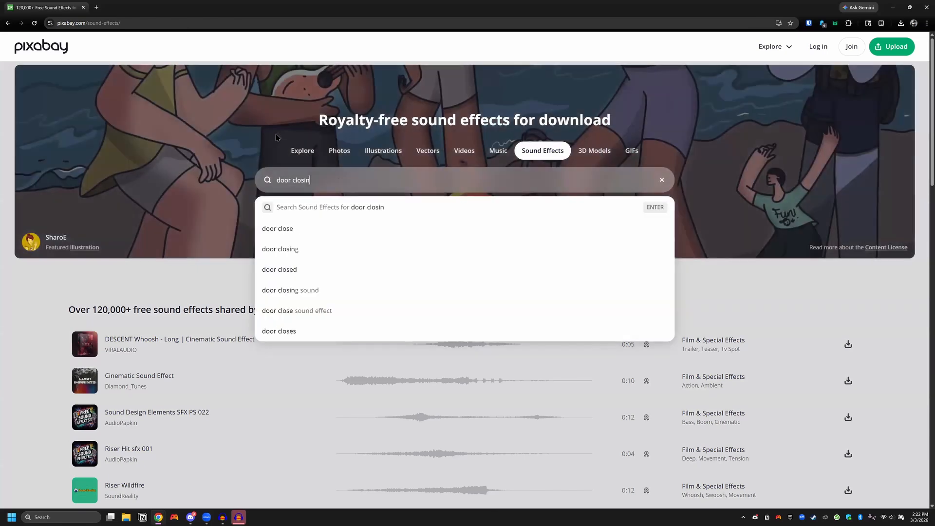
{"action": "left_click", "coordinate": [399, 205]}
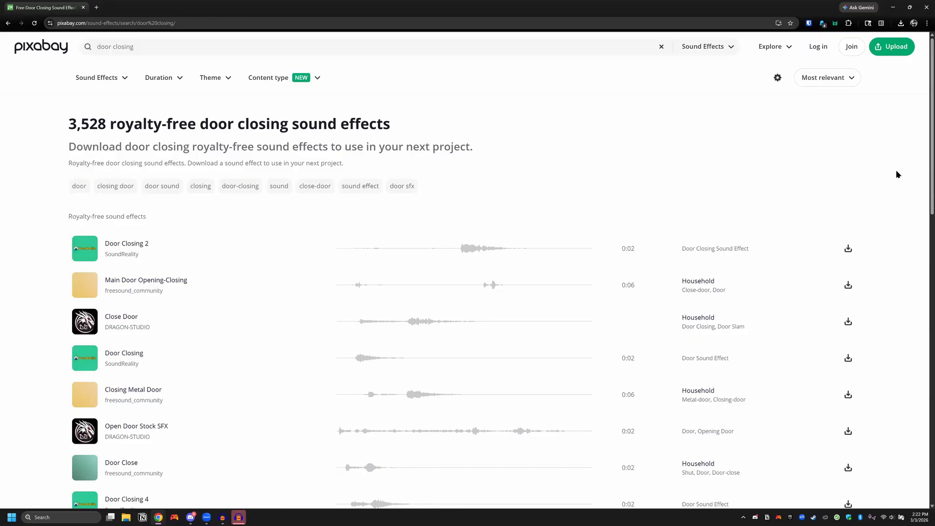
Preview the Door Closing 2, Main Door Opening-Closing, Close Door and Door Closing sounds, and replay Door Closing 2
{"action": "left_click", "coordinate": [85, 253]}
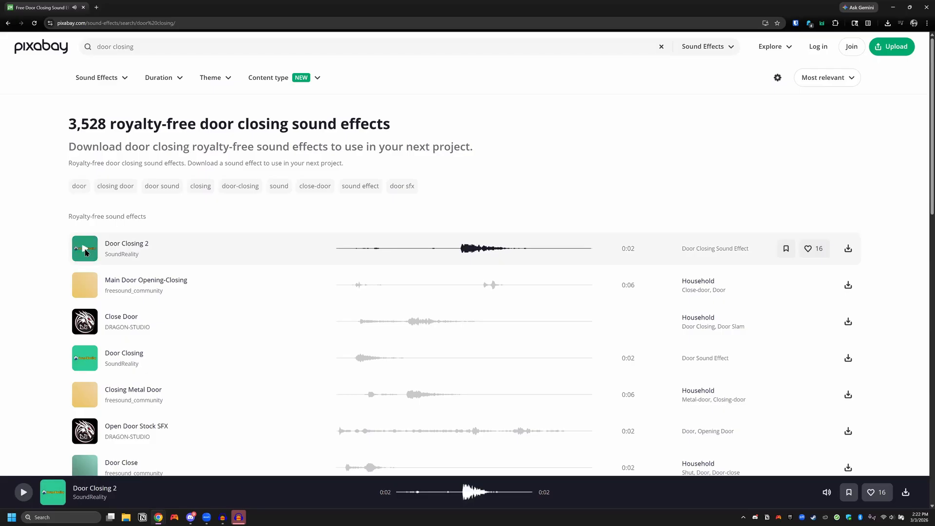
{"action": "left_click", "coordinate": [84, 288]}
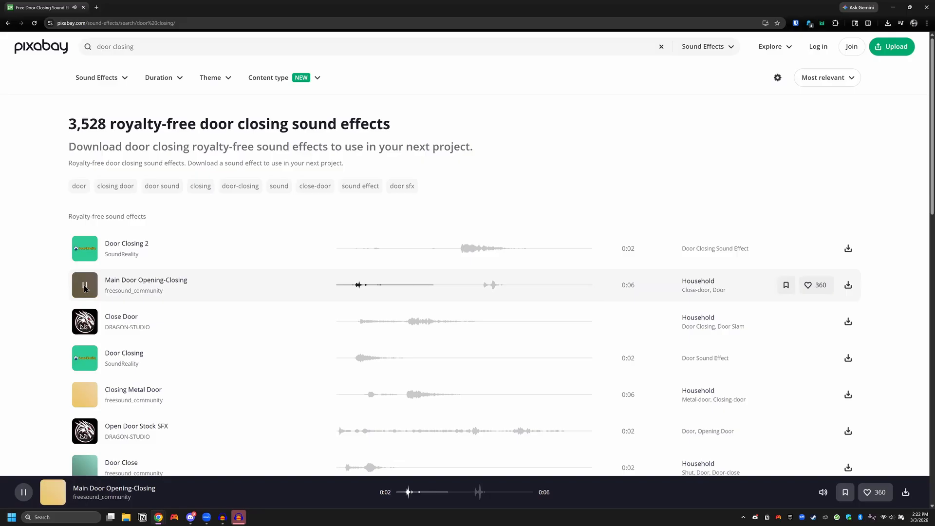
{"action": "left_click", "coordinate": [84, 322]}
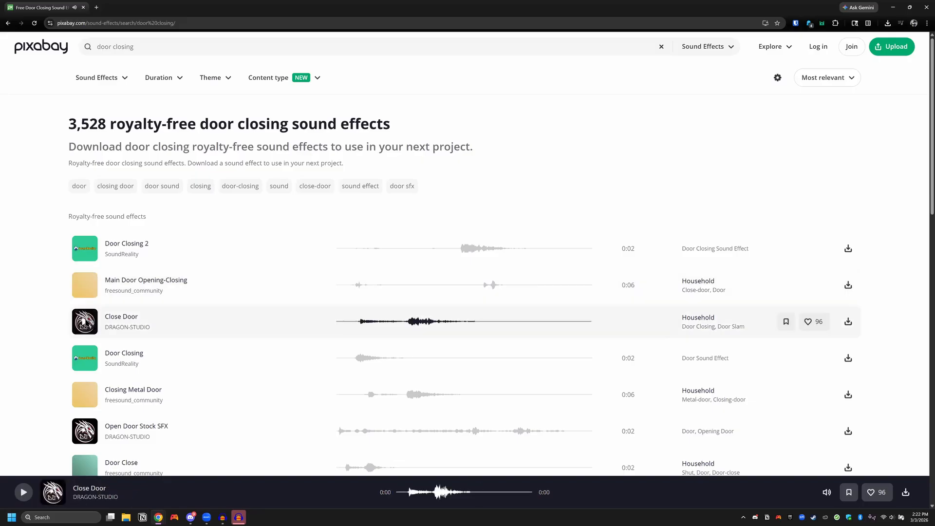
{"action": "left_click", "coordinate": [83, 360]}
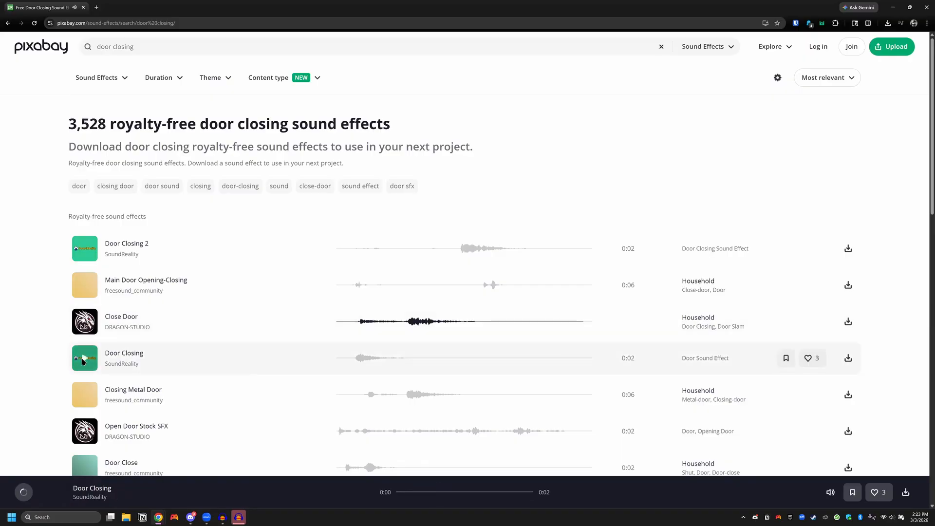
{"action": "left_click", "coordinate": [86, 249]}
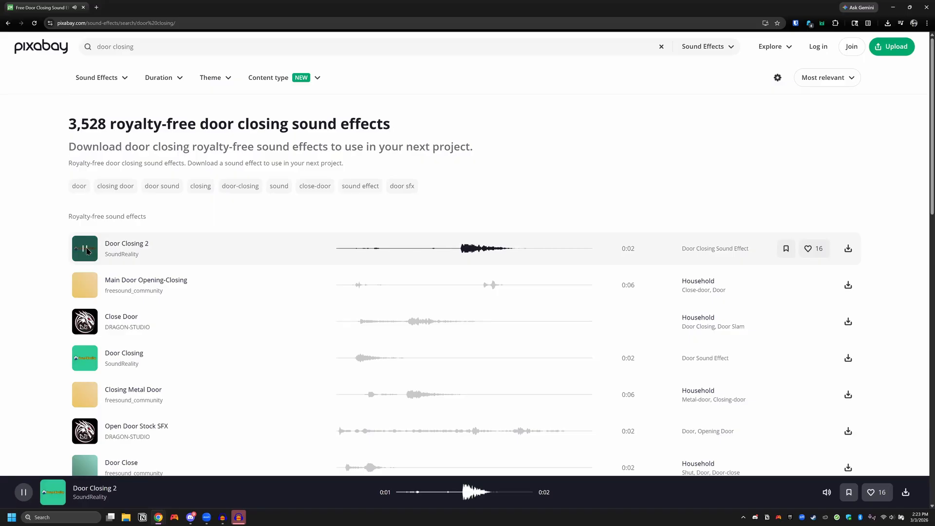
{"action": "left_click", "coordinate": [87, 250]}
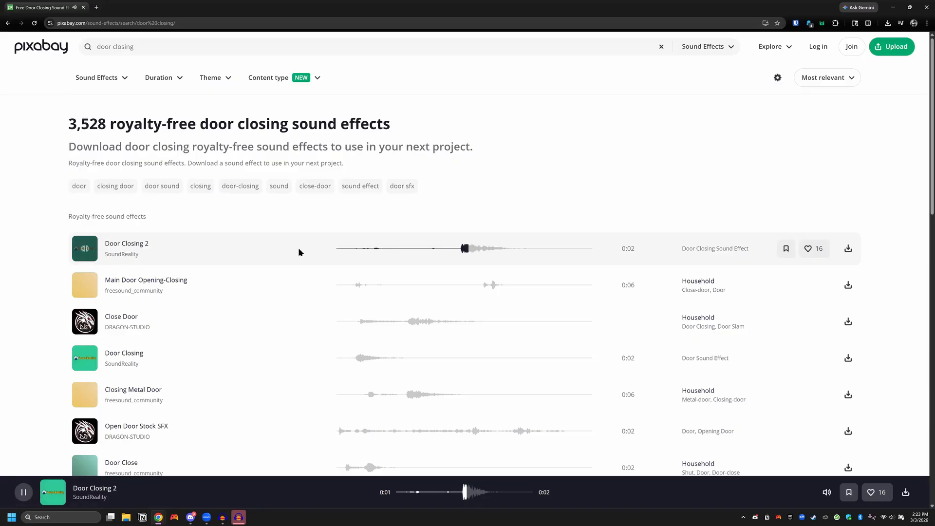
Download the Door Closing 2 sound effect and dismiss the thank-you dialog
{"action": "left_click", "coordinate": [845, 250]}
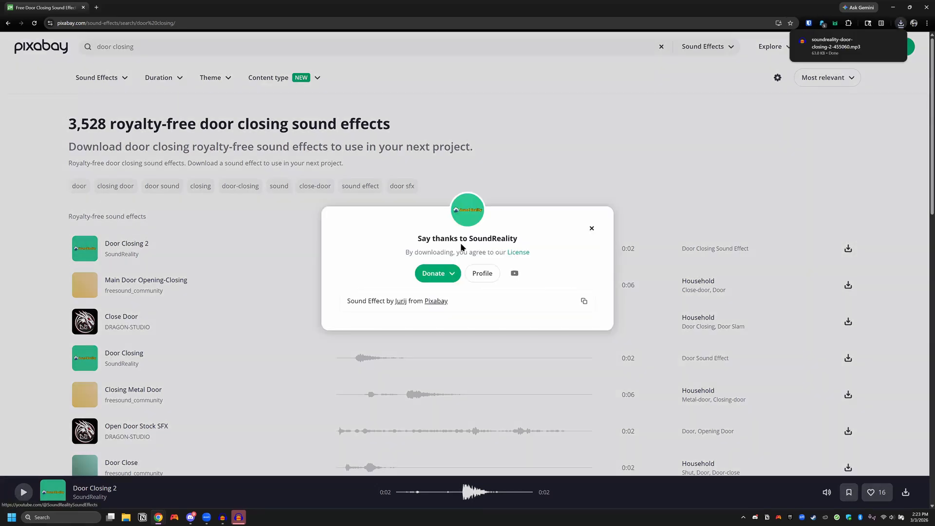
{"action": "left_click", "coordinate": [592, 229]}
Switch the Pixabay search category to Music and search for "podcast intro"
{"action": "left_click", "coordinate": [709, 44]}
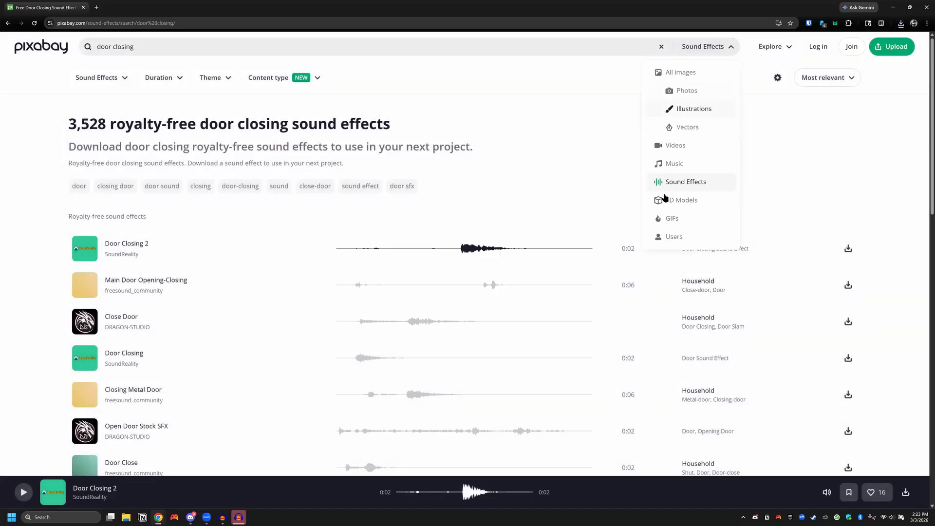
{"action": "left_click", "coordinate": [674, 163]}
{"action": "left_click", "coordinate": [236, 52]}
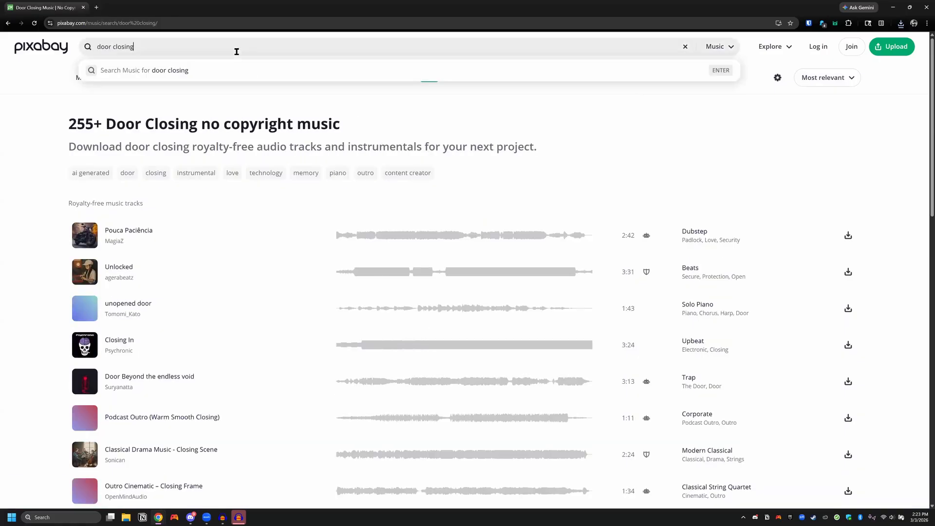
{"action": "key", "text": "BackSpace"}
{"action": "key", "text": "BackSpace"}
{"action": "key", "text": "BackSpace"}
{"action": "key", "text": "BackSpace"}
{"action": "key", "text": "BackSpace"}
{"action": "key", "text": "BackSpace"}
{"action": "key", "text": "BackSpace"}
{"action": "key", "text": "BackSpace"}
{"action": "key", "text": "BackSpace"}
{"action": "key", "text": "BackSpace"}
{"action": "key", "text": "BackSpace"}
{"action": "key", "text": "BackSpace"}
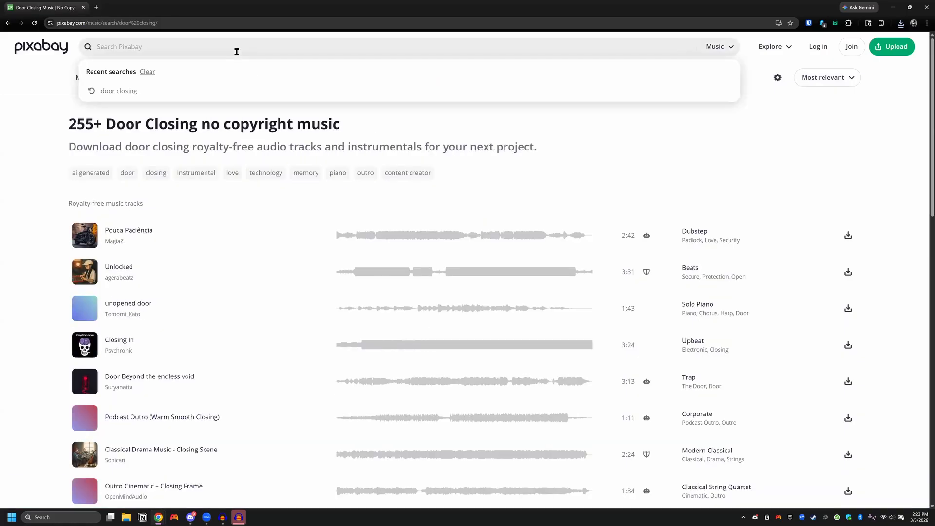
{"action": "type", "text": "podcast intro"}
{"action": "key", "text": "Return"}
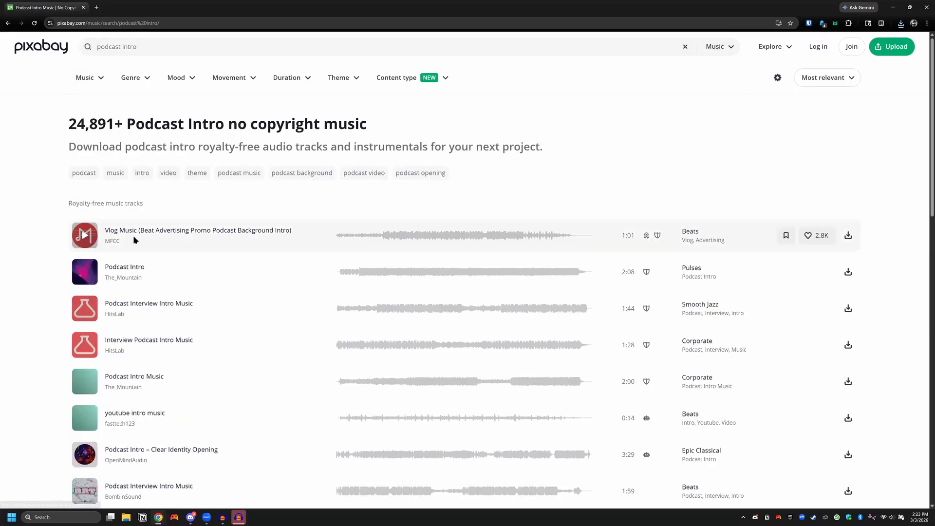
Preview and download the Vlog Music (Beat Advertising Promo Podcast Background Intro) track, and dismiss the thank-you dialog
{"action": "left_click", "coordinate": [84, 236]}
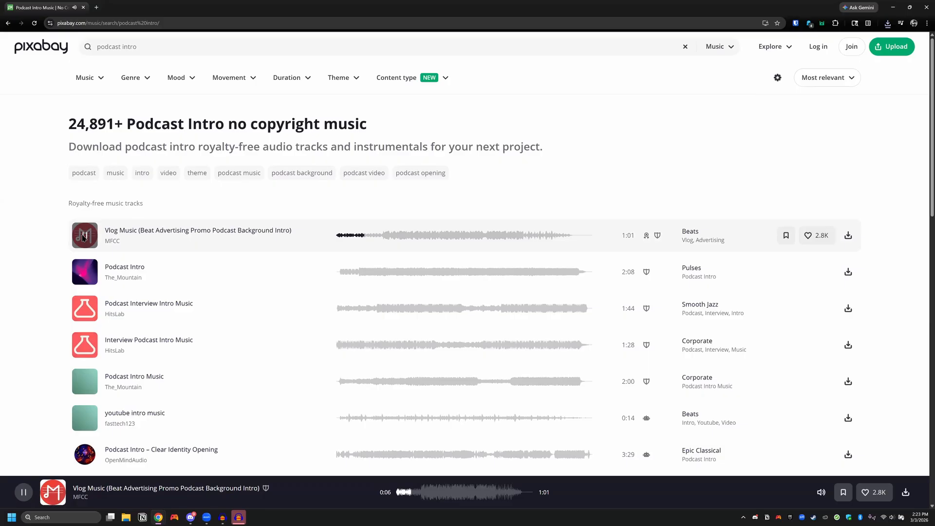
{"action": "left_click", "coordinate": [84, 238]}
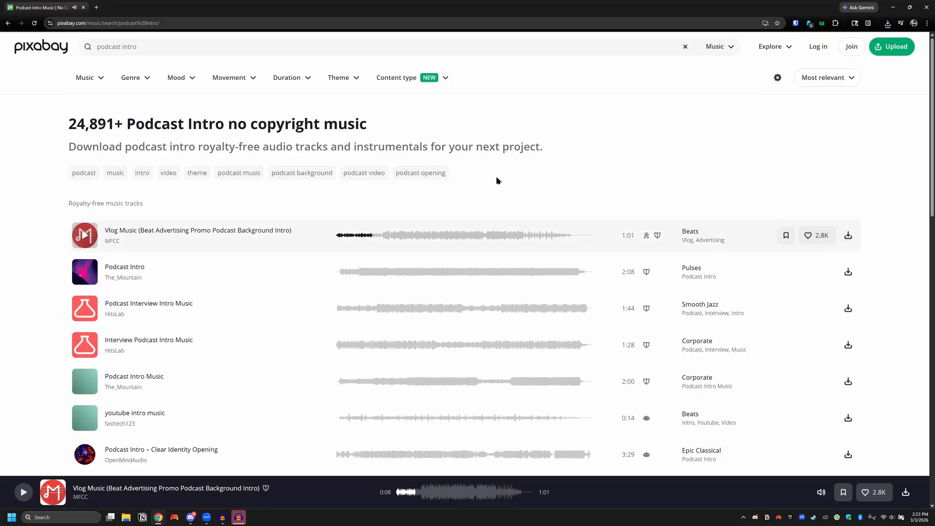
{"action": "left_click", "coordinate": [888, 24]}
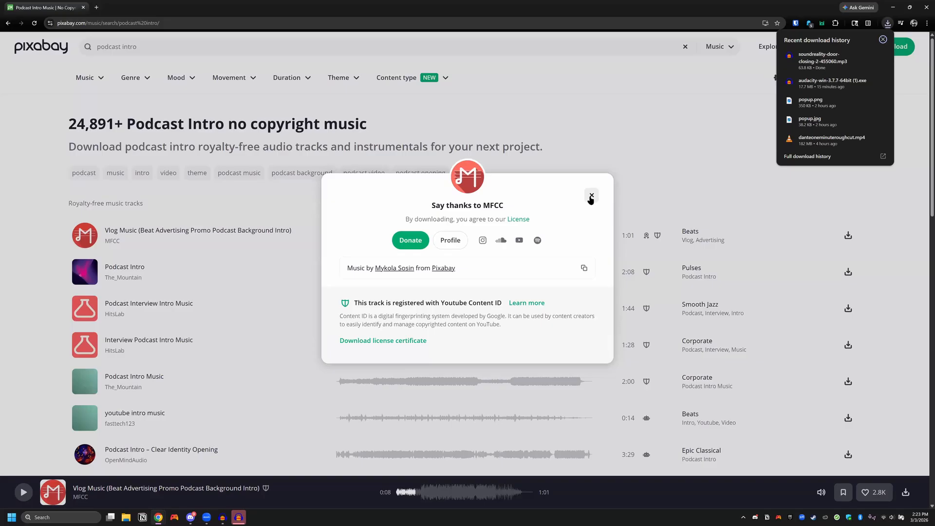
{"action": "left_click", "coordinate": [925, 403]}
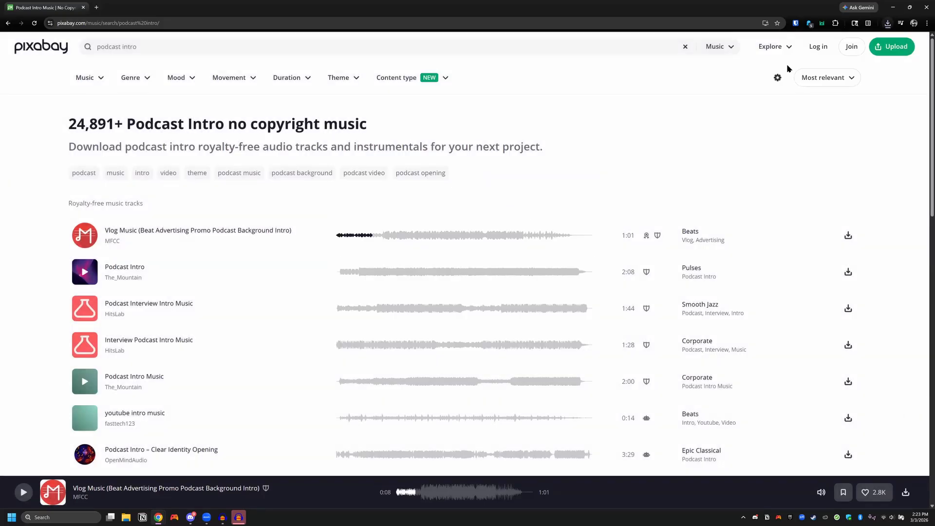
{"action": "left_click", "coordinate": [887, 23]}
Switch back to Audacity, dismiss the error message, and open the Downloads folder in File Explorer
{"action": "mouse_move", "coordinate": [239, 517]}
{"action": "left_click", "coordinate": [239, 486]}
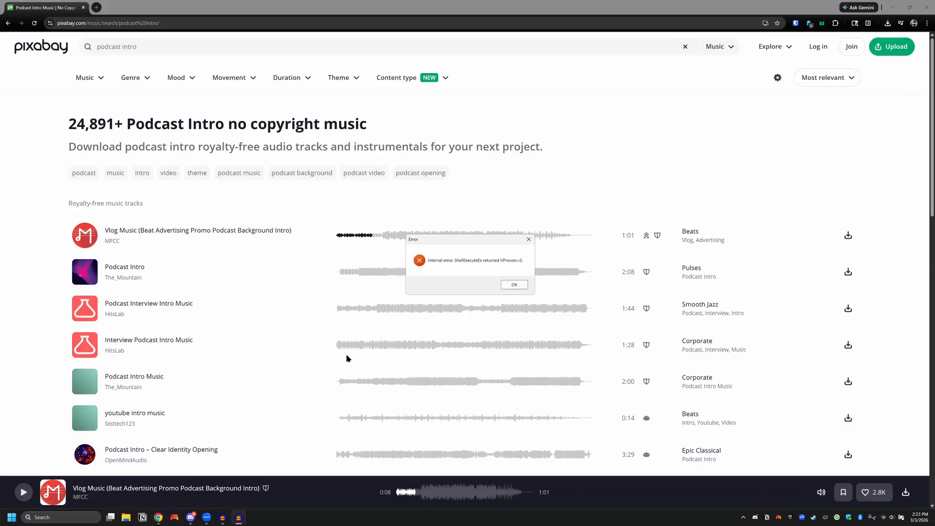
{"action": "left_click", "coordinate": [513, 285]}
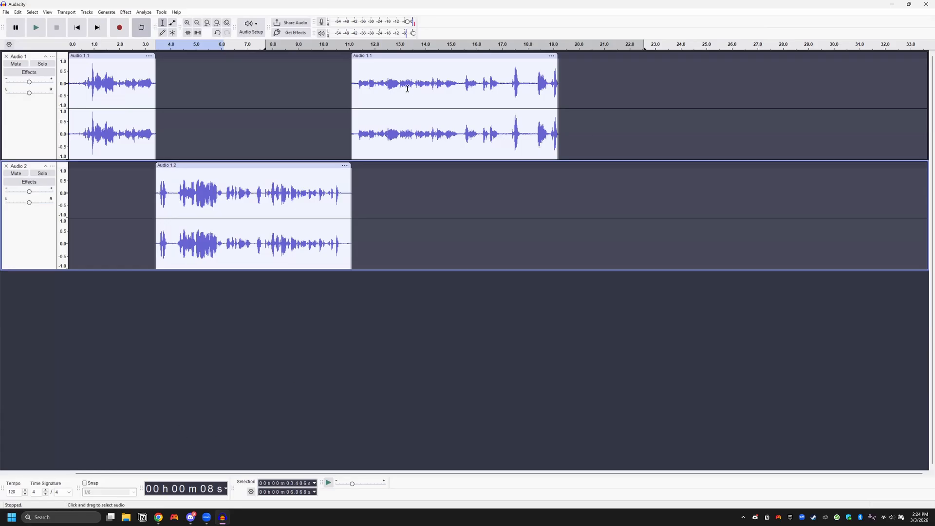
{"action": "left_click", "coordinate": [126, 519]}
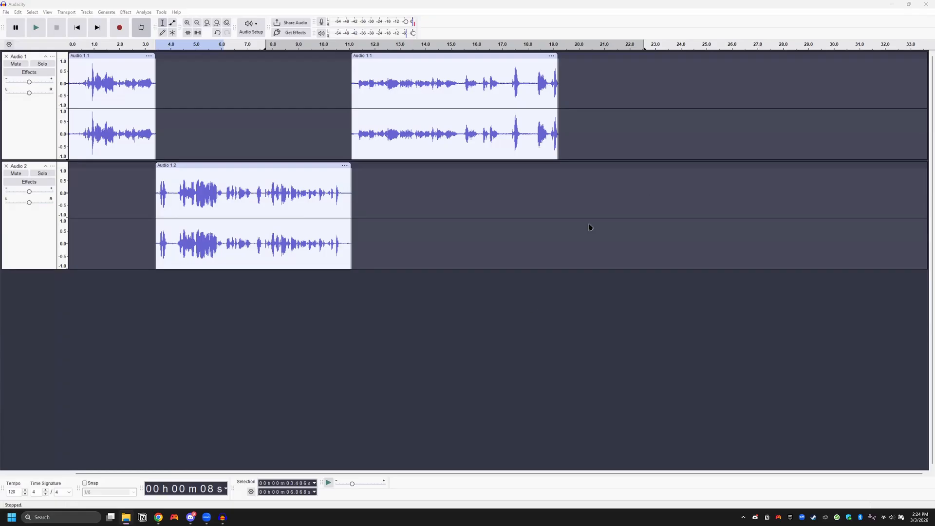
{"action": "key", "text": "alt+Tab"}
{"action": "key", "text": "alt+Tab"}
{"action": "left_click", "coordinate": [127, 517]}
{"action": "left_click", "coordinate": [475, 251]}
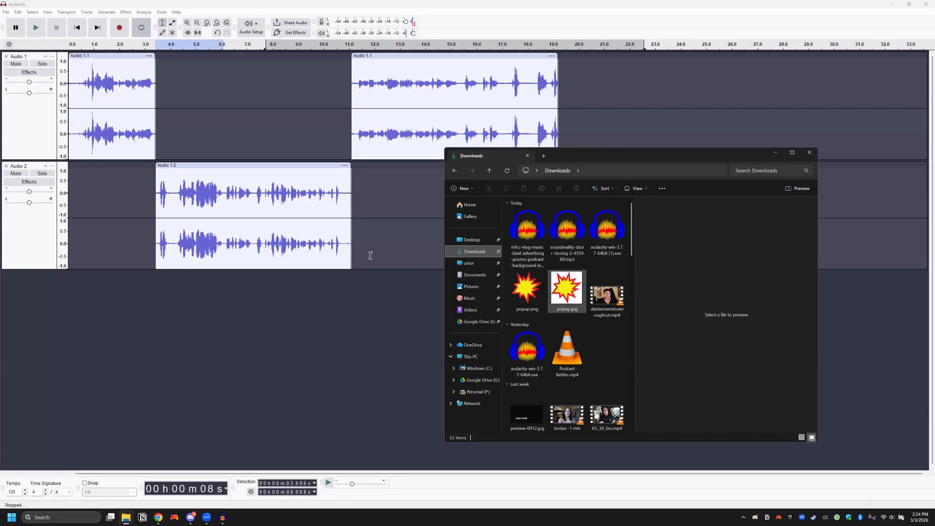
Import the downloaded vlog music and door closing files from Downloads into the Audacity project as new tracks
{"action": "left_click_drag", "start_coordinate": [527, 234], "coordinate": [192, 347]}
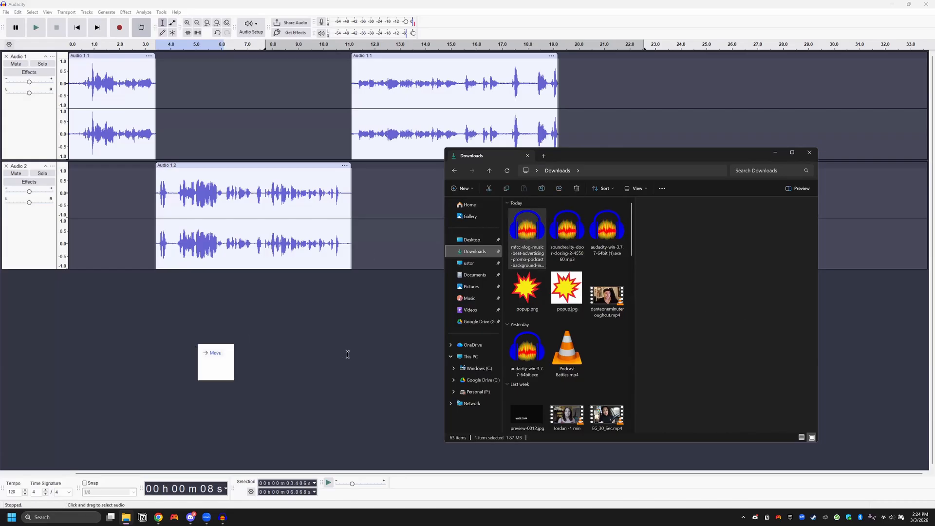
{"action": "left_click_drag", "start_coordinate": [348, 354], "coordinate": [259, 432]}
{"action": "left_click", "coordinate": [126, 517]}
{"action": "left_click_drag", "start_coordinate": [561, 233], "coordinate": [226, 445]}
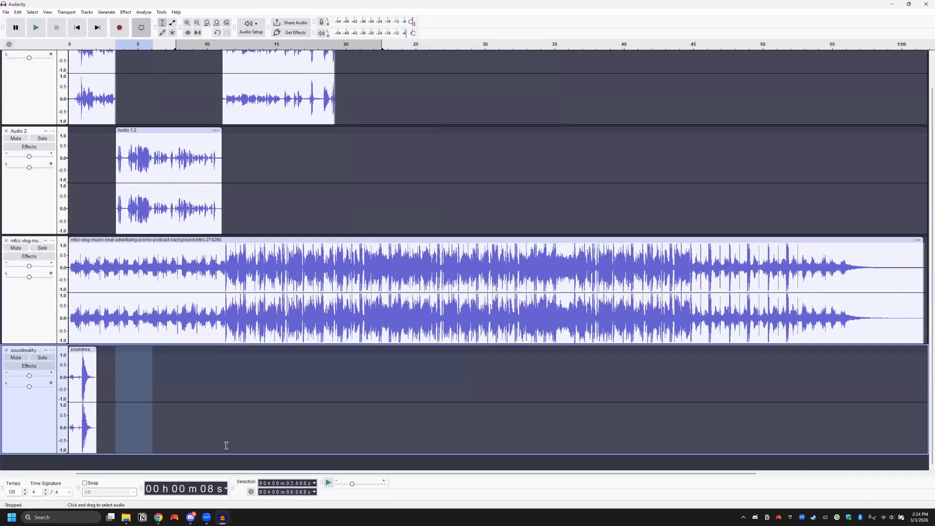
Reduce the heights of all four tracks so they fit in the project window together
{"action": "scroll", "coordinate": [86, 175], "scroll_direction": "up", "scroll_amount": 2}
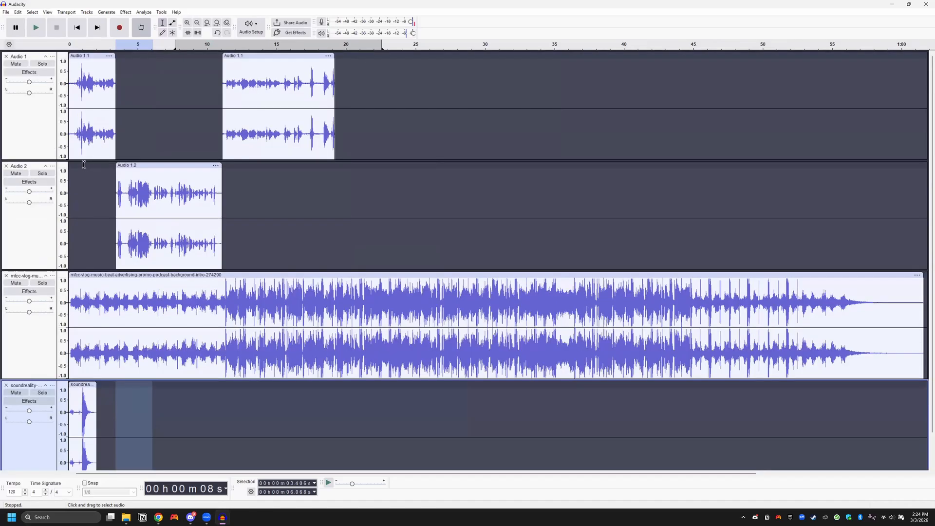
{"action": "scroll", "coordinate": [123, 337], "scroll_direction": "down", "scroll_amount": 2}
{"action": "scroll", "coordinate": [133, 228], "scroll_direction": "up", "scroll_amount": 2}
{"action": "scroll", "coordinate": [163, 358], "scroll_direction": "down", "scroll_amount": 2}
{"action": "scroll", "coordinate": [162, 352], "scroll_direction": "up", "scroll_amount": 2}
{"action": "scroll", "coordinate": [161, 353], "scroll_direction": "down", "scroll_amount": 2}
{"action": "scroll", "coordinate": [122, 293], "scroll_direction": "up", "scroll_amount": 2}
{"action": "left_click_drag", "start_coordinate": [32, 160], "coordinate": [37, 138]}
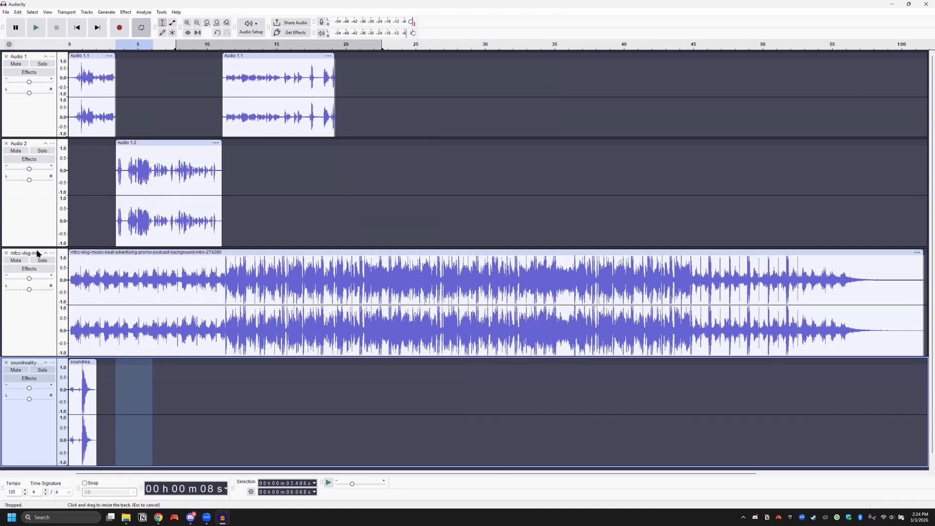
{"action": "left_click_drag", "start_coordinate": [37, 253], "coordinate": [41, 237]}
{"action": "left_click_drag", "start_coordinate": [39, 352], "coordinate": [42, 332]}
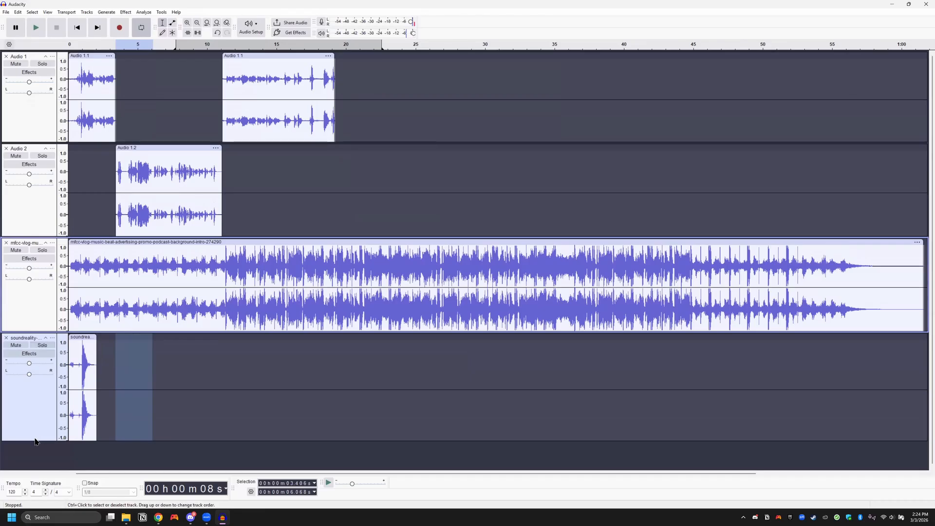
{"action": "left_click_drag", "start_coordinate": [36, 433], "coordinate": [37, 433]}
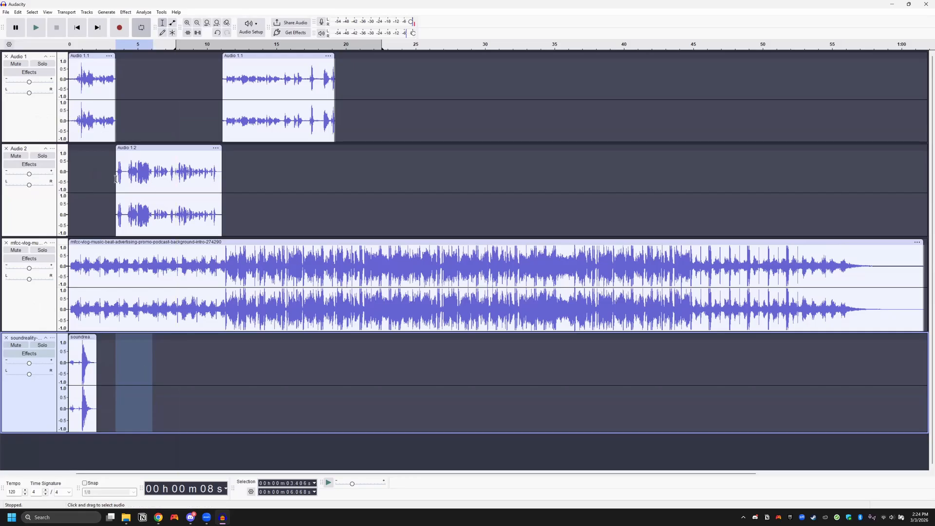
Play the mix briefly, and shift the Audio 2 clip and second Audio 1 clip about 2.5 s later to place the door sound between the voices
{"action": "left_click", "coordinate": [66, 47]}
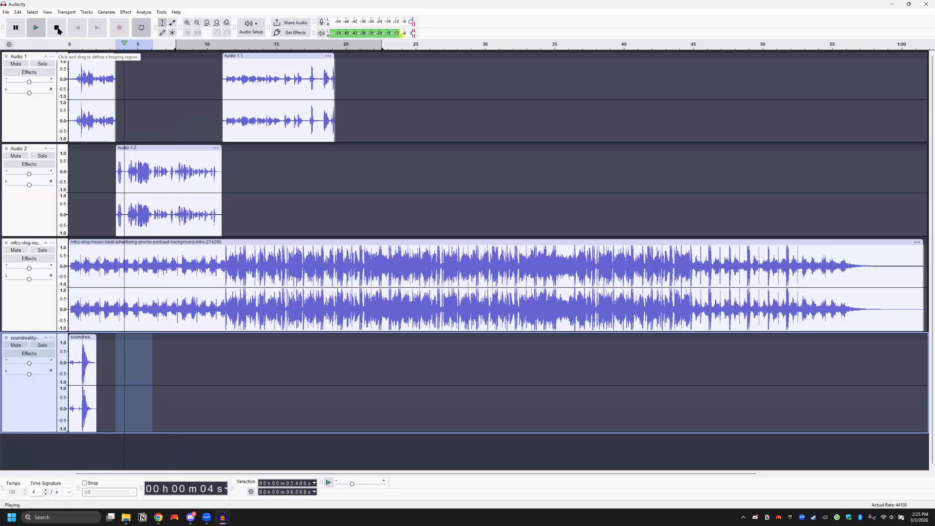
{"action": "left_click", "coordinate": [56, 27]}
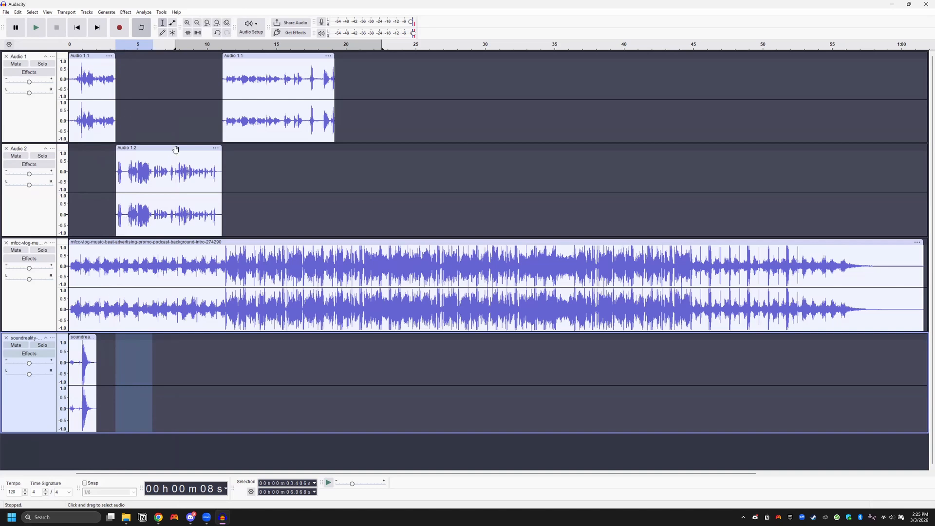
{"action": "left_click_drag", "start_coordinate": [176, 150], "coordinate": [206, 152]}
{"action": "left_click_drag", "start_coordinate": [303, 62], "coordinate": [338, 62]}
{"action": "left_click_drag", "start_coordinate": [81, 337], "coordinate": [128, 341]}
Move the music track below the door sound track, and line up the door sound and the two following voice clips end to end
{"action": "left_click", "coordinate": [40, 307]}
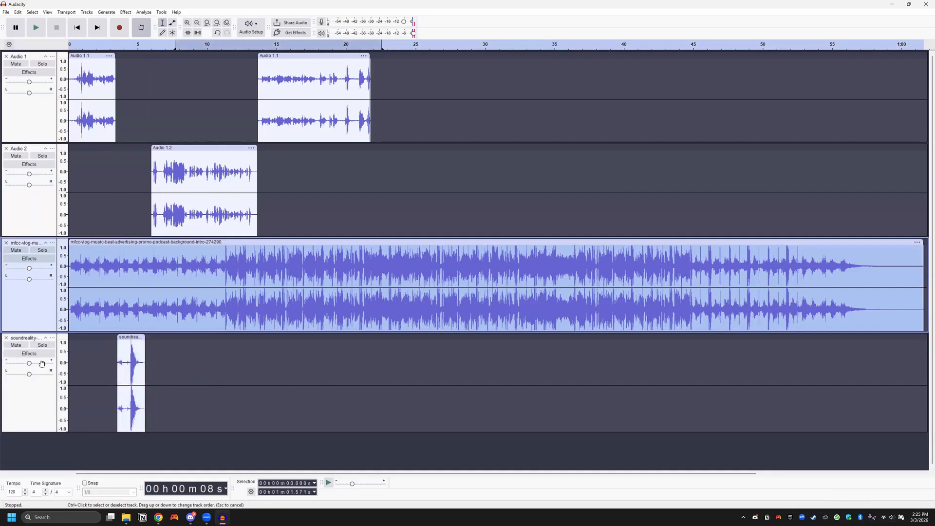
{"action": "left_click_drag", "start_coordinate": [50, 449], "coordinate": [51, 454]}
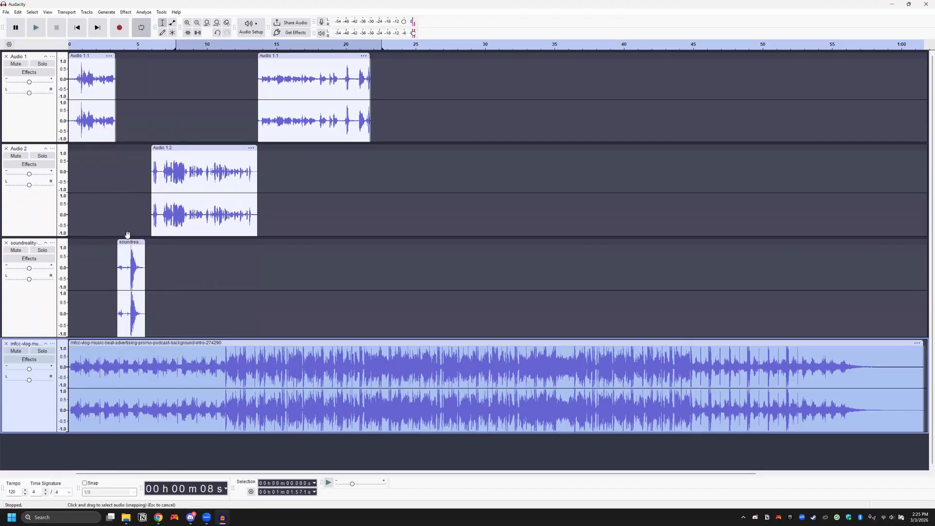
{"action": "left_click_drag", "start_coordinate": [128, 242], "coordinate": [127, 242]}
{"action": "left_click_drag", "start_coordinate": [182, 148], "coordinate": [176, 148]}
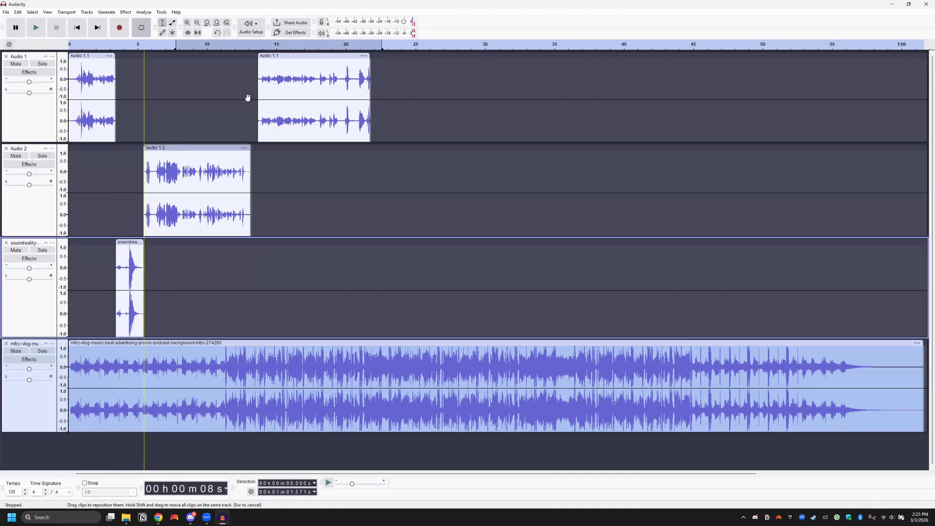
{"action": "left_click_drag", "start_coordinate": [303, 55], "coordinate": [296, 55]}
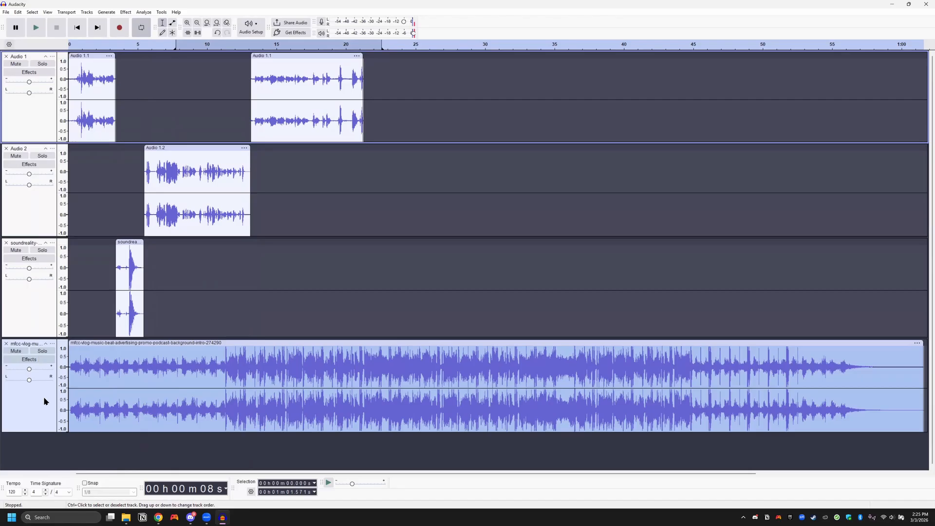
Mute the music track and play the project from the start to check the door sound's timing
{"action": "left_click", "coordinate": [15, 352]}
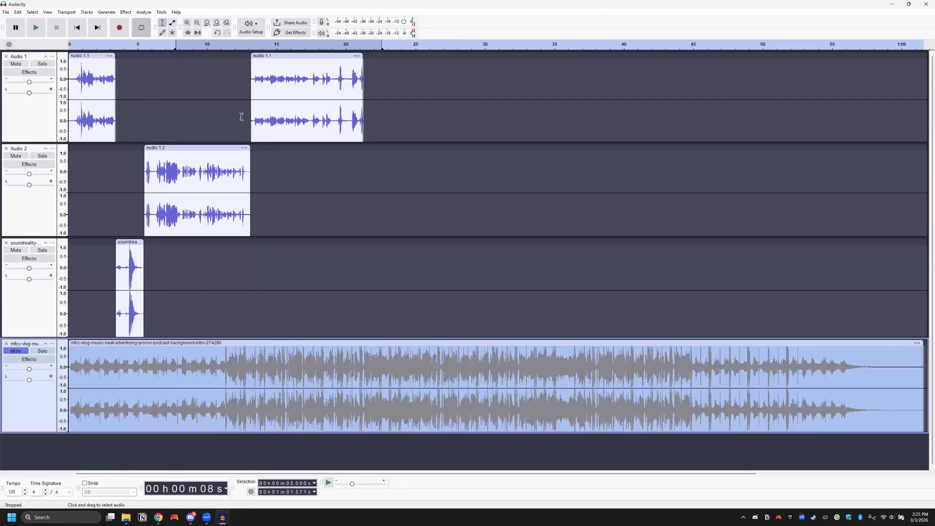
{"action": "left_click", "coordinate": [71, 47]}
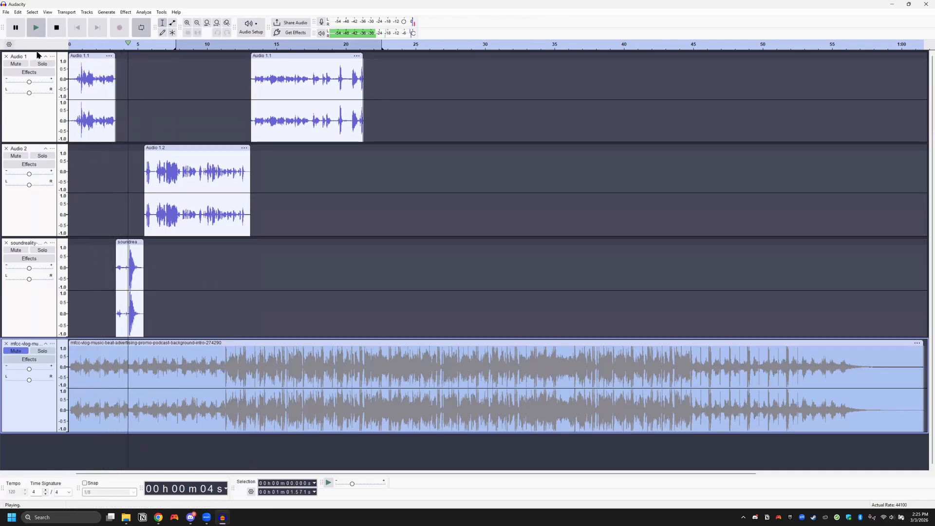
{"action": "left_click", "coordinate": [57, 28]}
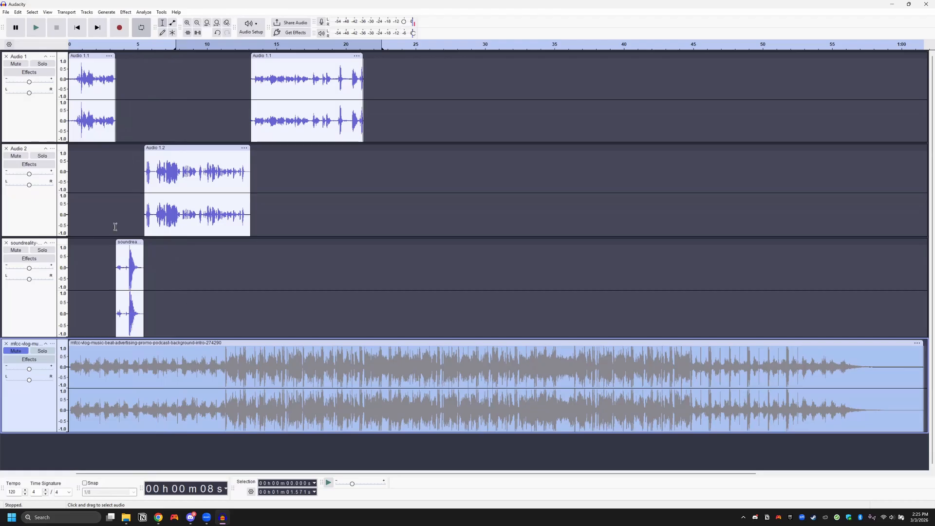
Shift the door sound to start at about 2.9 s, the Audio 2 clip at about 4.6 s and the second Audio 1 clip at about 12 s
{"action": "left_click_drag", "start_coordinate": [126, 242], "coordinate": [118, 243]}
{"action": "left_click_drag", "start_coordinate": [176, 149], "coordinate": [160, 149]}
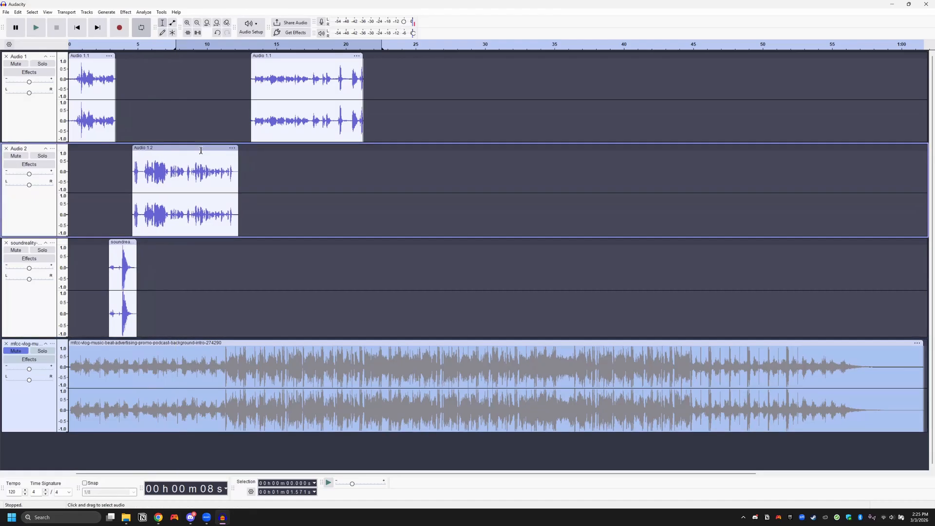
{"action": "left_click_drag", "start_coordinate": [278, 54], "coordinate": [264, 58]}
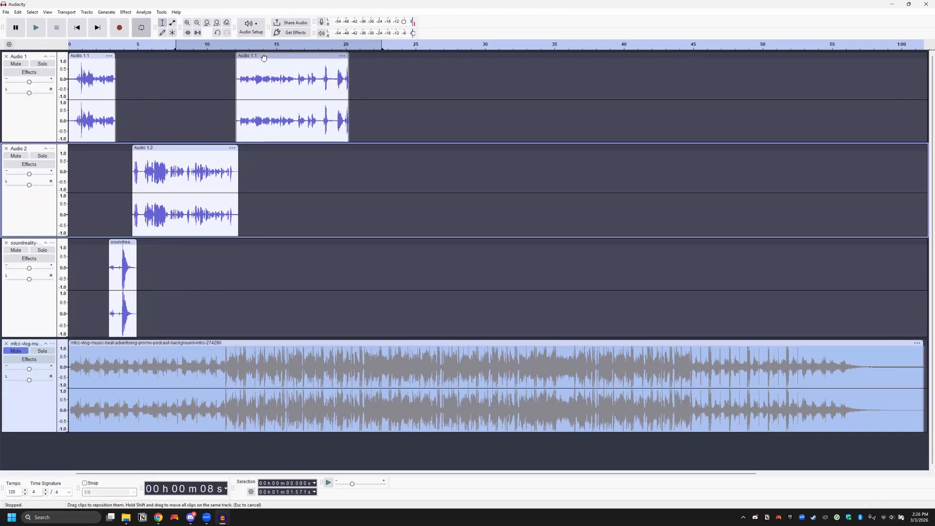
Play the mix with the music muted, and unmute the music track to play it again with music
{"action": "left_click", "coordinate": [37, 28]}
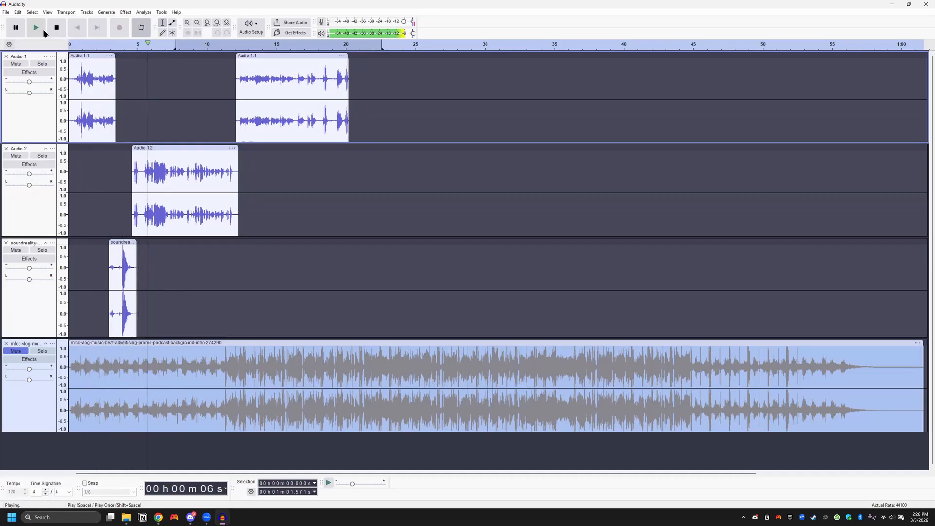
{"action": "left_click", "coordinate": [57, 28]}
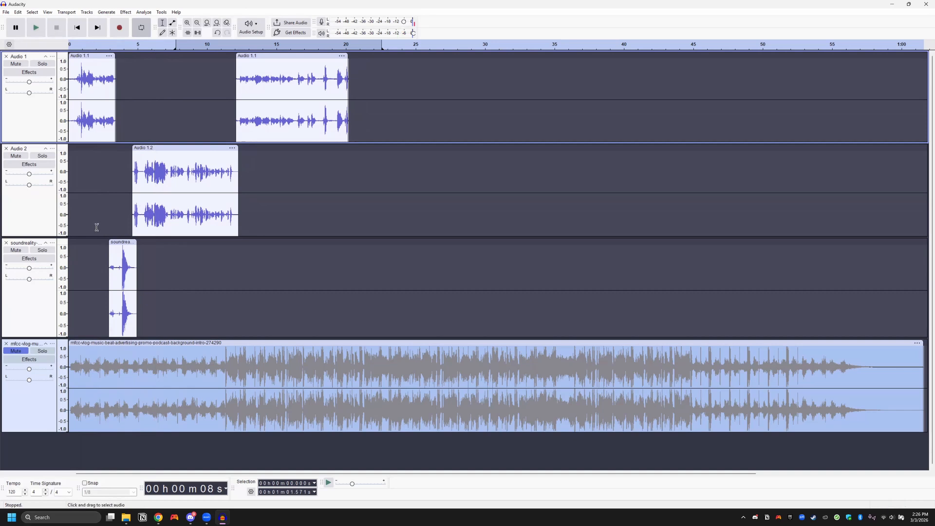
{"action": "left_click", "coordinate": [15, 352]}
{"action": "left_click", "coordinate": [37, 30]}
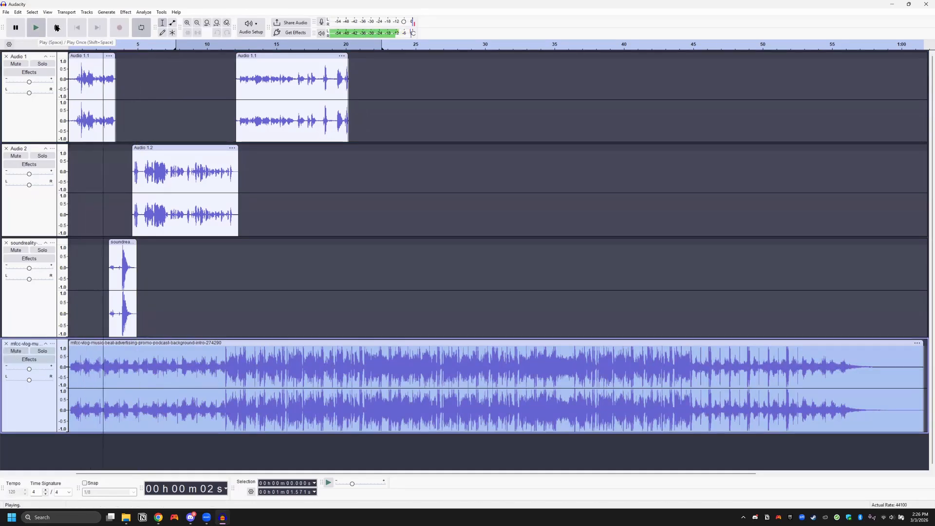
{"action": "left_click", "coordinate": [56, 28]}
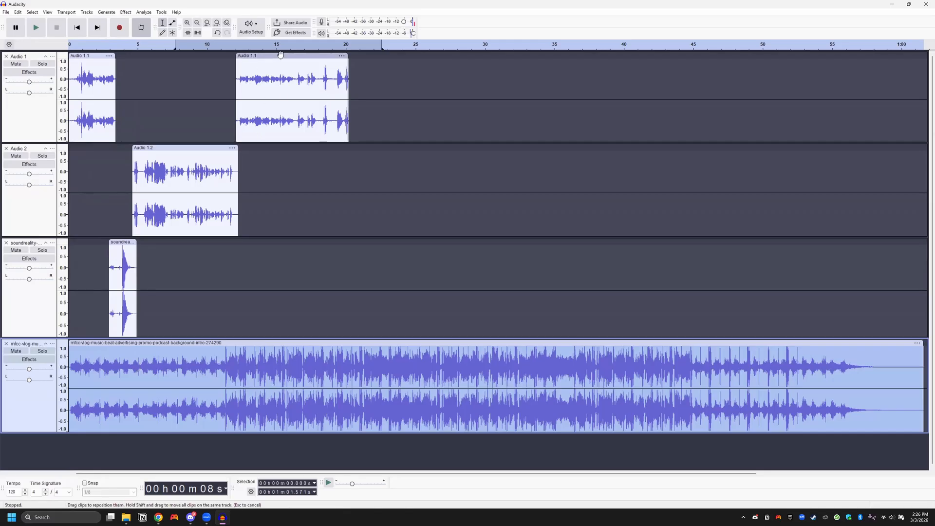
Shift the second Audio 1 clip to start at about 11.8 s, and select the Audio 1, Audio 2 and door sound tracks
{"action": "mouse_move", "coordinate": [384, 57]}
{"action": "left_mouse_down"}
{"action": "mouse_move", "coordinate": [432, 58]}
{"action": "mouse_move", "coordinate": [381, 58]}
{"action": "left_mouse_up"}
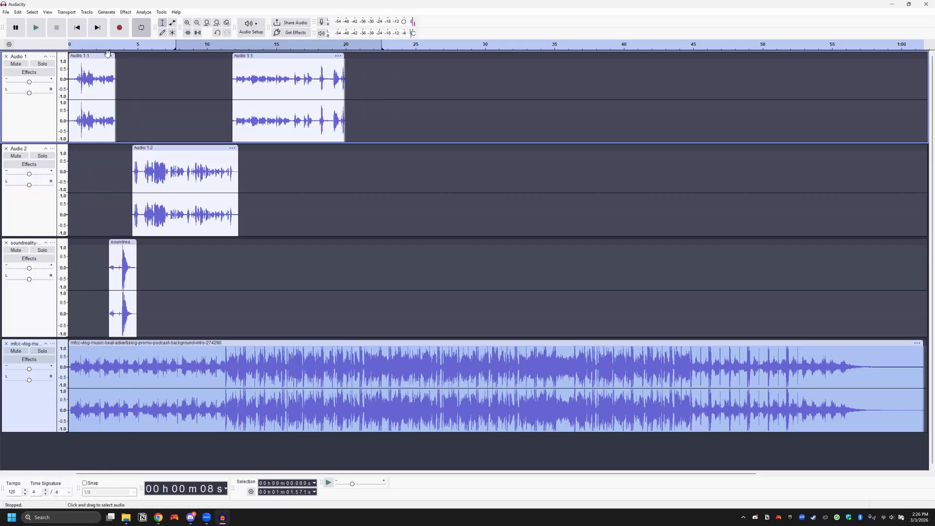
{"action": "left_click", "coordinate": [91, 56]}
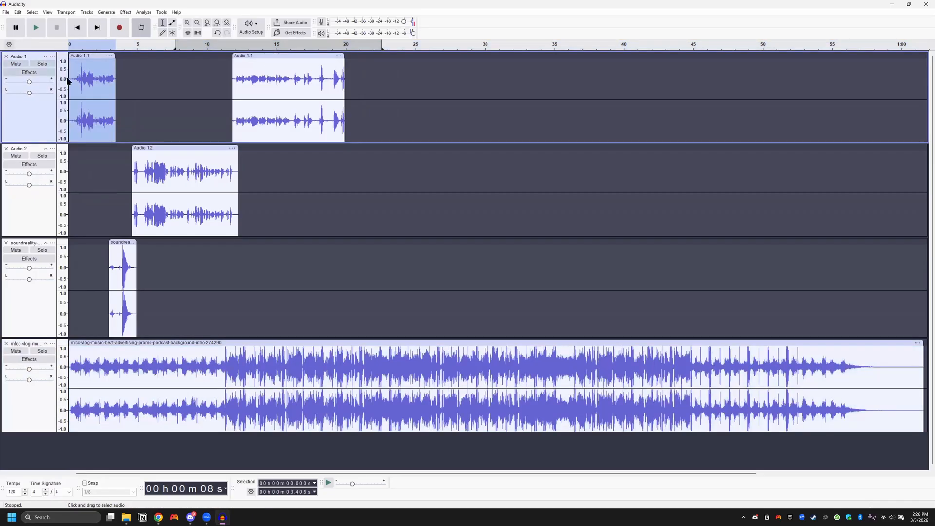
{"action": "left_click", "coordinate": [35, 118]}
{"action": "left_click", "coordinate": [27, 200], "text": "ctrl"}
{"action": "left_click", "coordinate": [32, 283], "text": "ctrl"}
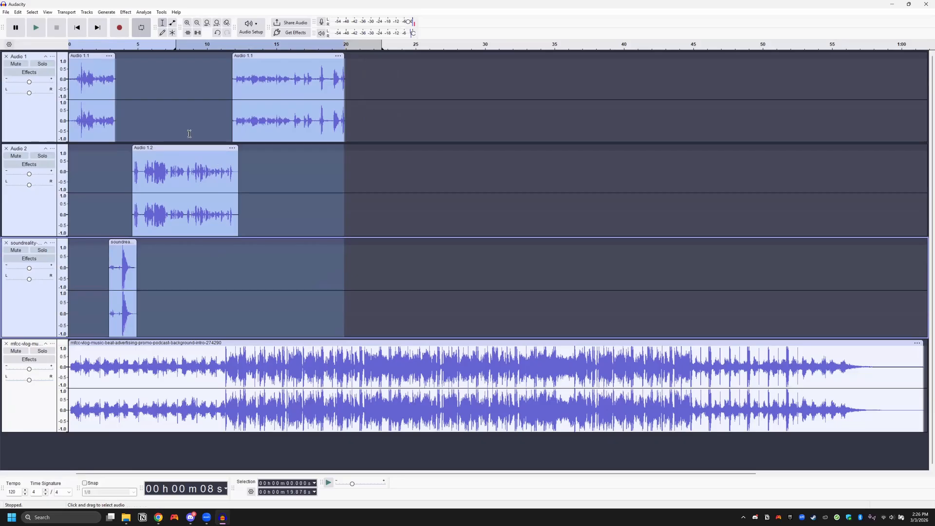
{"action": "left_click", "coordinate": [25, 106]}
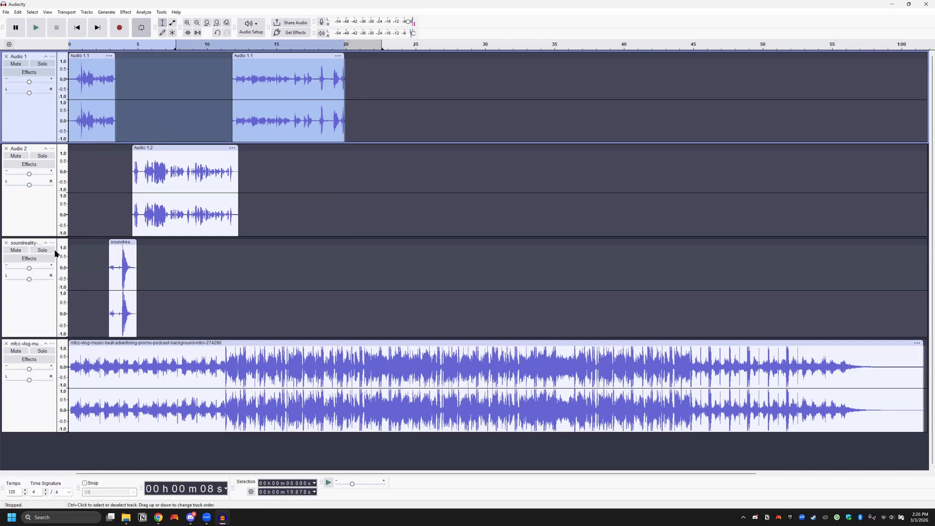
{"action": "left_click", "coordinate": [37, 212]}
{"action": "left_click", "coordinate": [23, 308]}
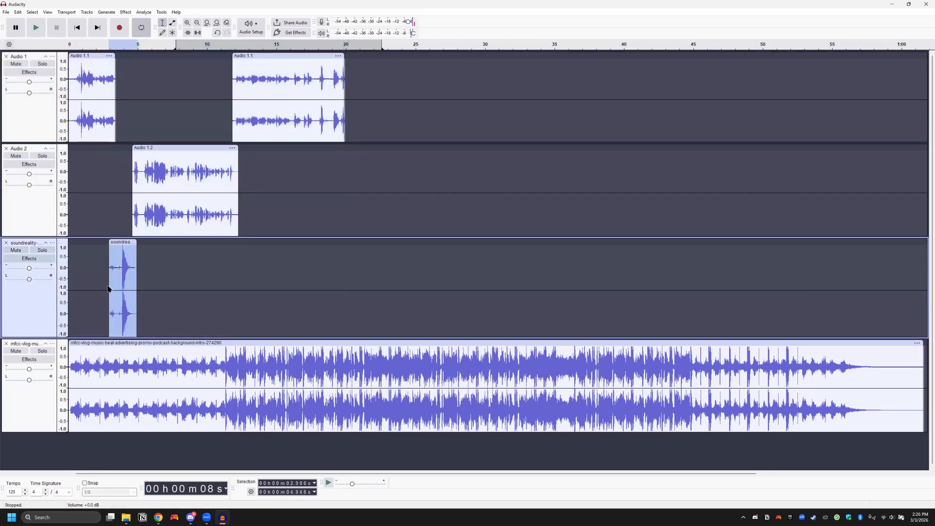
{"action": "left_click", "coordinate": [30, 213], "text": "ctrl"}
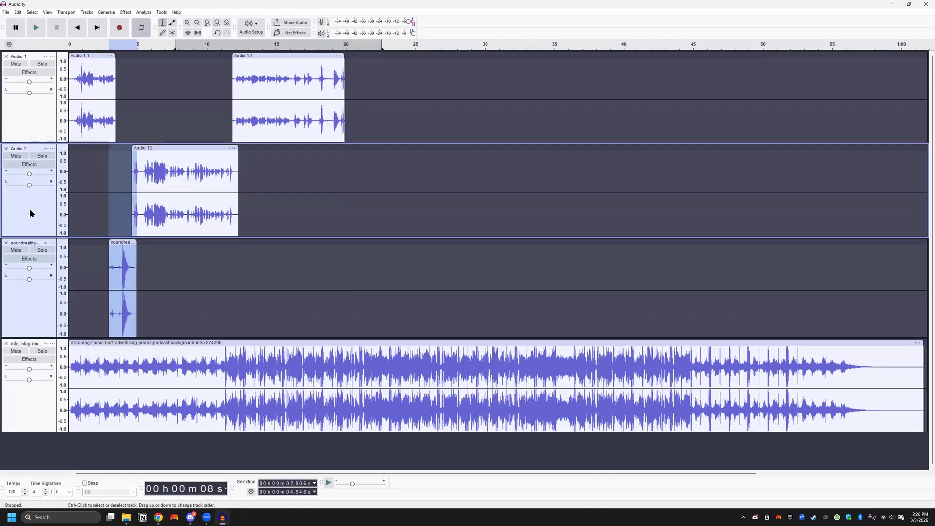
{"action": "left_click", "coordinate": [32, 133], "text": "ctrl"}
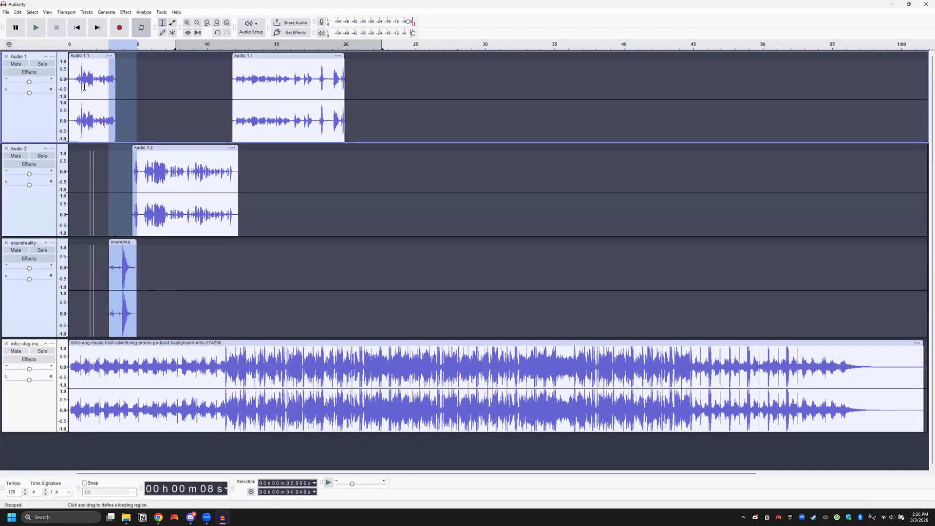
{"action": "left_click_drag", "start_coordinate": [85, 55], "coordinate": [79, 83]}
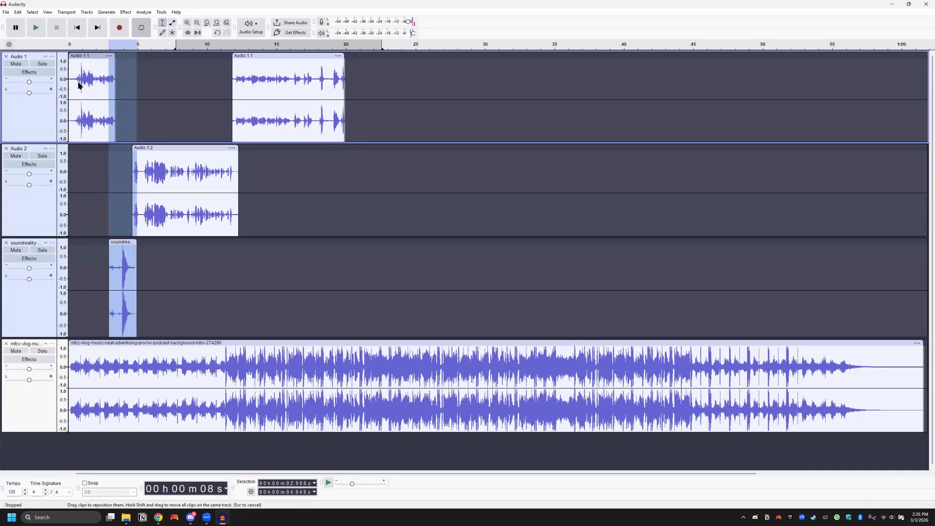
Select the two voice tracks and the door sound track, and shift their clips together so the first voice clip starts at about 7.5 s
{"action": "left_click", "coordinate": [17, 122]}
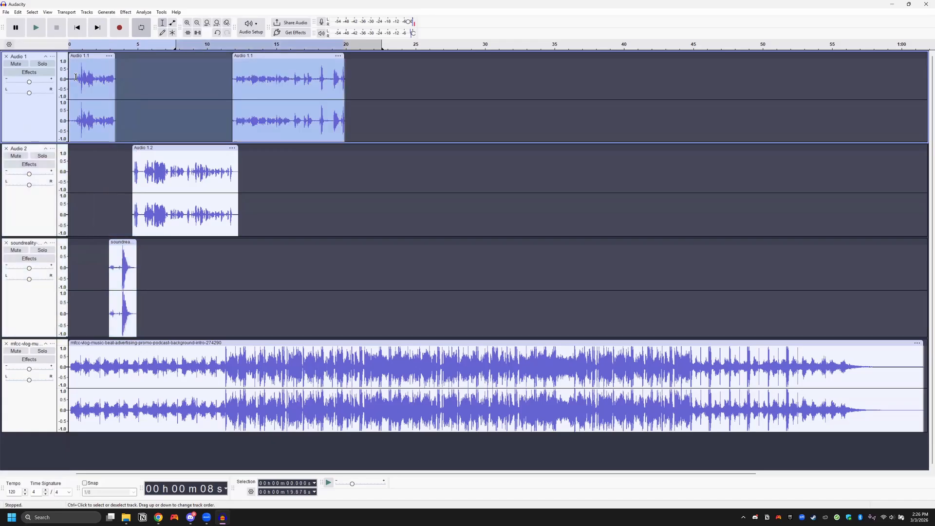
{"action": "left_click", "coordinate": [25, 216], "text": "shift"}
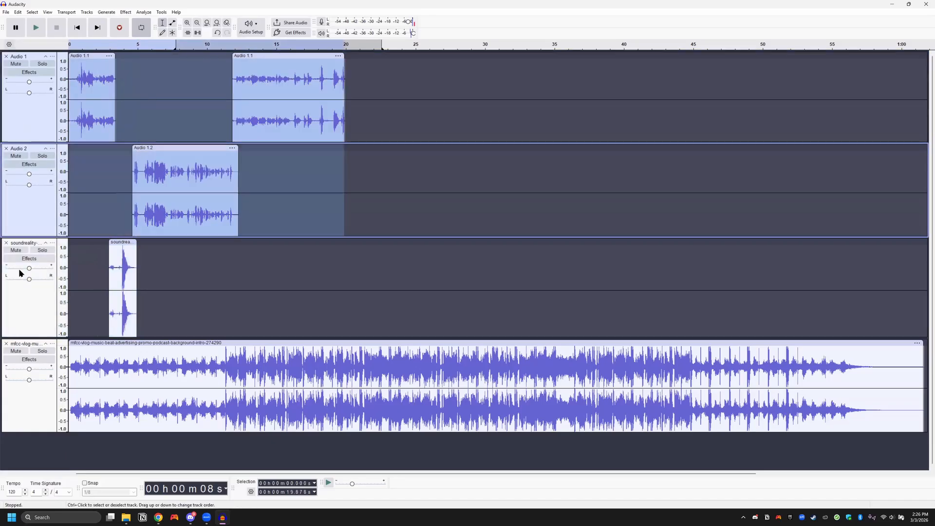
{"action": "left_click", "coordinate": [30, 310], "text": "shift"}
{"action": "left_click_drag", "start_coordinate": [155, 57], "coordinate": [186, 87]}
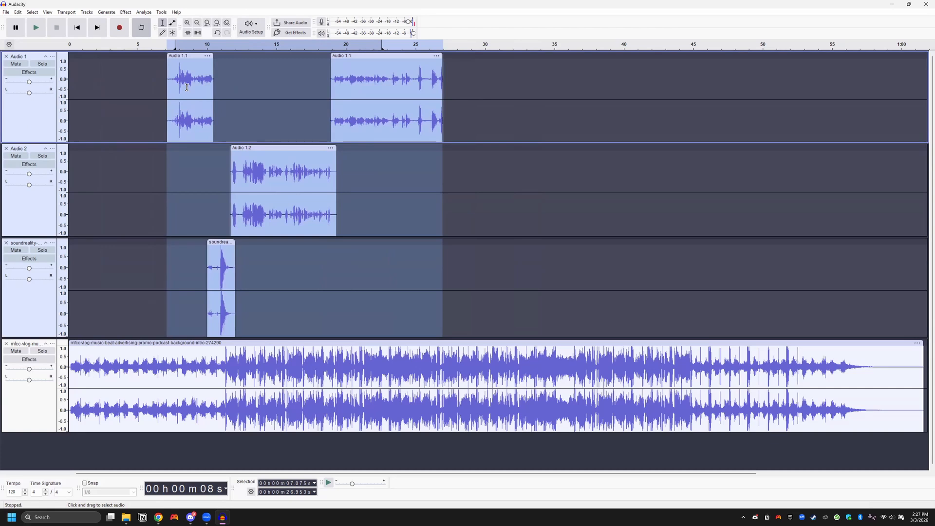
{"action": "mouse_move", "coordinate": [186, 57]}
{"action": "left_mouse_down"}
{"action": "mouse_move", "coordinate": [83, 63]}
{"action": "mouse_move", "coordinate": [191, 70]}
{"action": "left_mouse_up"}
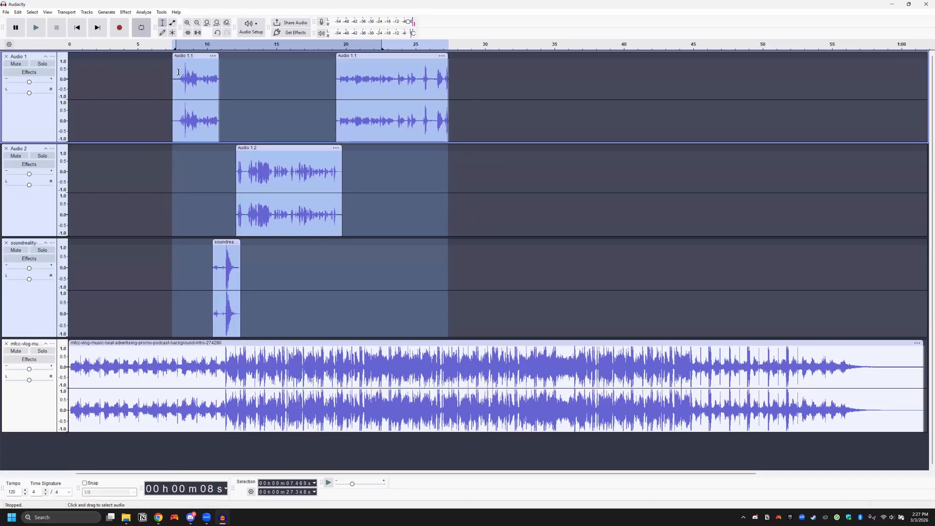
Play the mix from the start to check the shifted clips' timing against the music
{"action": "left_click", "coordinate": [72, 45]}
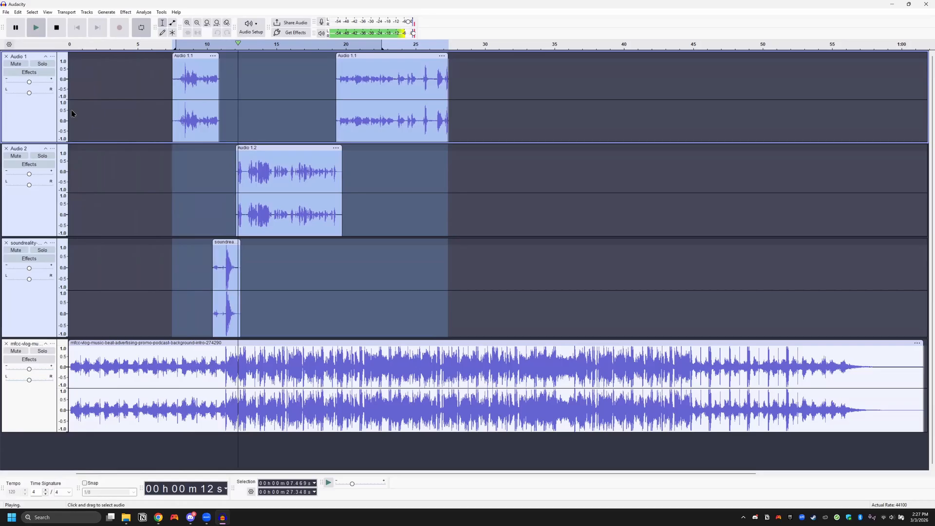
{"action": "left_click", "coordinate": [59, 34]}
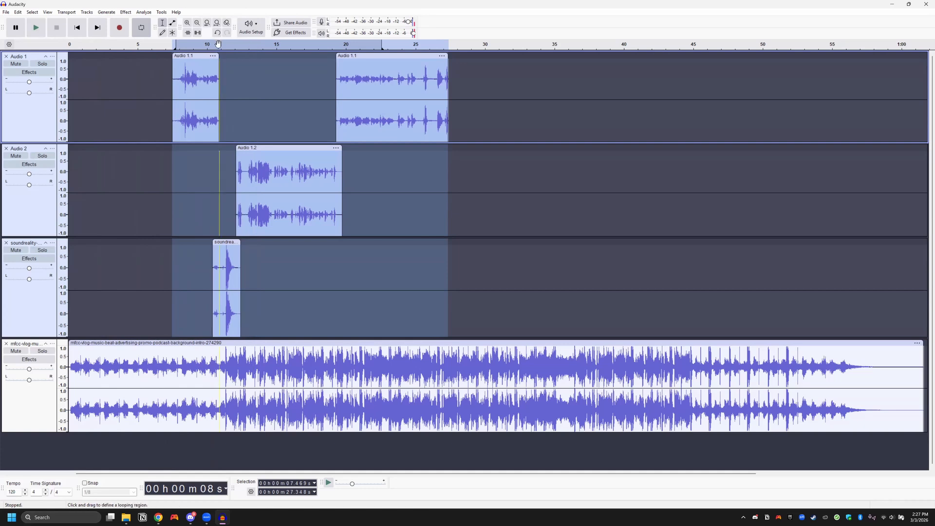
{"action": "left_click_drag", "start_coordinate": [216, 44], "coordinate": [215, 45]}
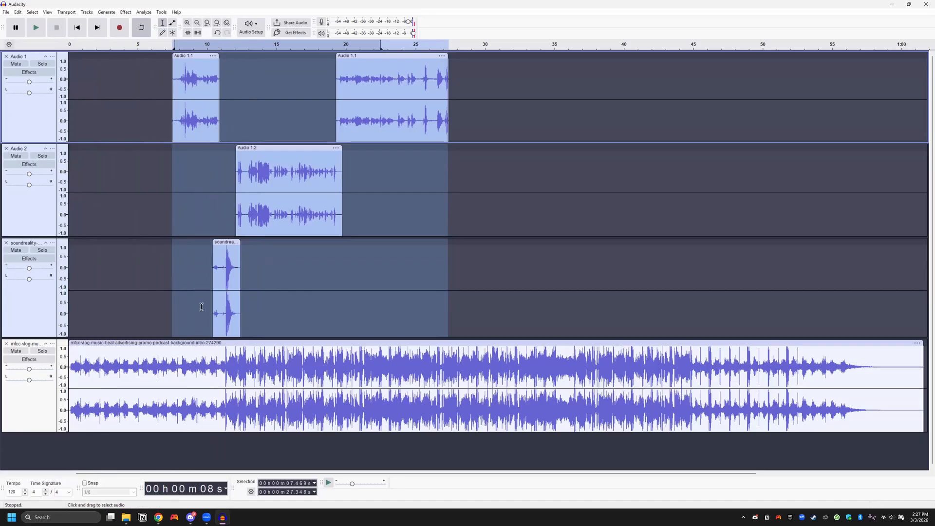
Zoom in on the door sound and play from about 10.8 s to compare the door slam with the music's beat
{"action": "left_click", "coordinate": [187, 24]}
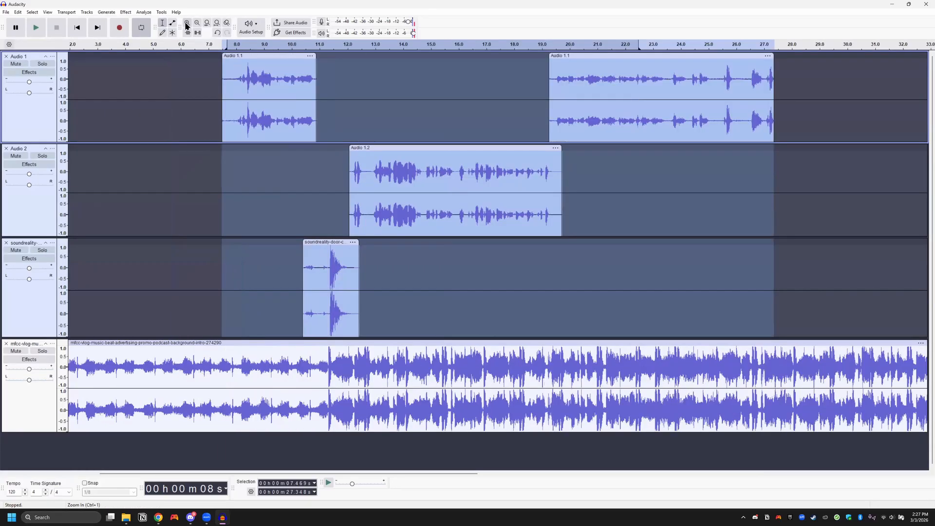
{"action": "left_click", "coordinate": [187, 23]}
{"action": "left_click", "coordinate": [186, 23]}
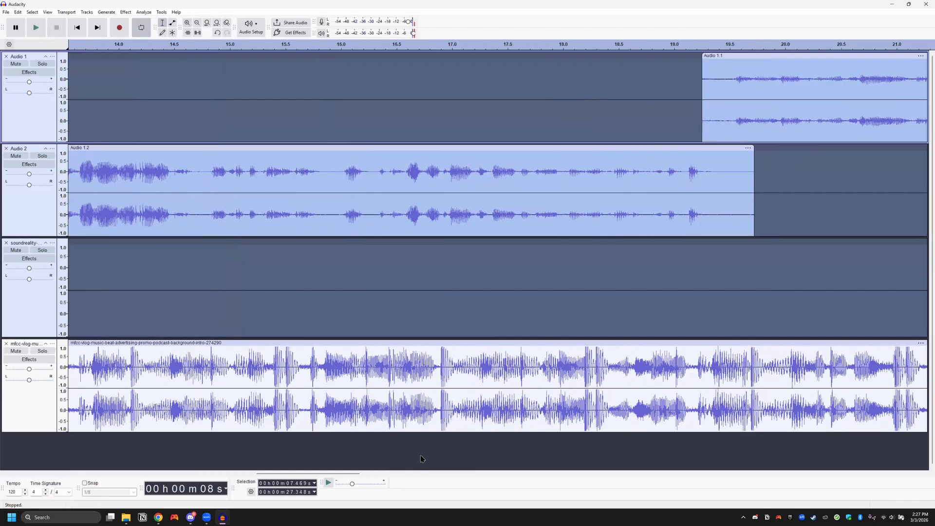
{"action": "left_click", "coordinate": [197, 24]}
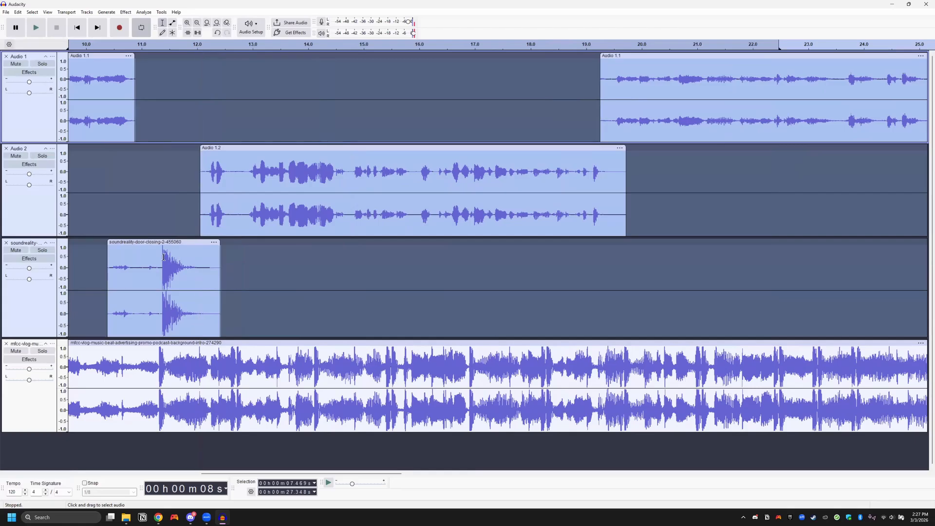
{"action": "left_click", "coordinate": [130, 45]}
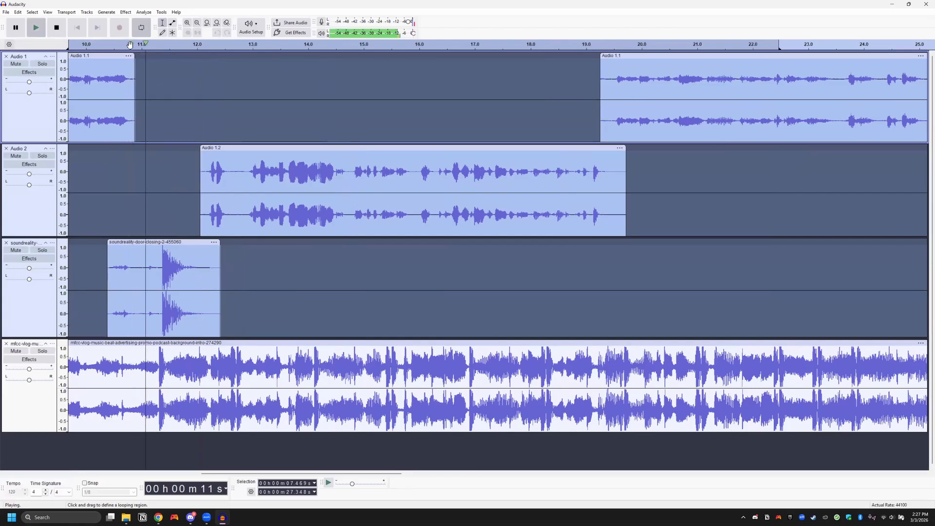
{"action": "key", "text": "space"}
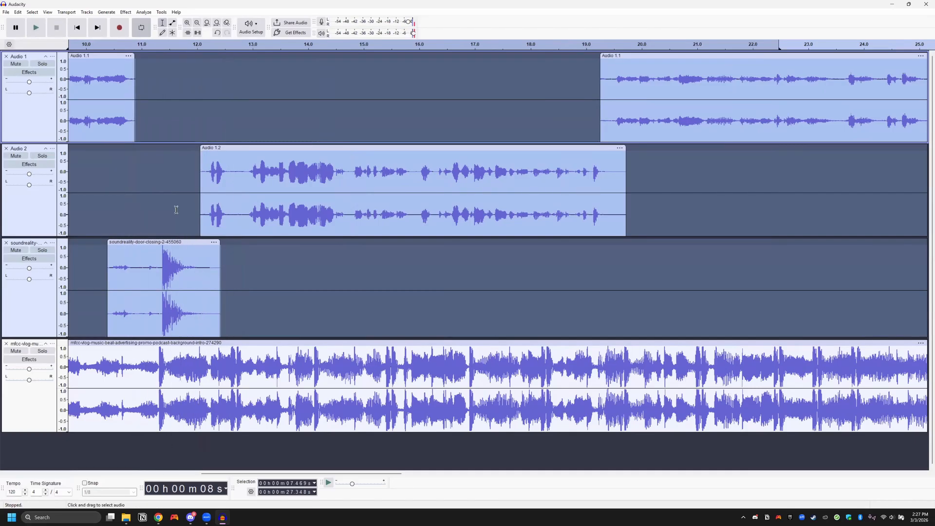
Shift the door sound slightly earlier to start at about 10.3 s, and play that section to check it
{"action": "left_click", "coordinate": [182, 249]}
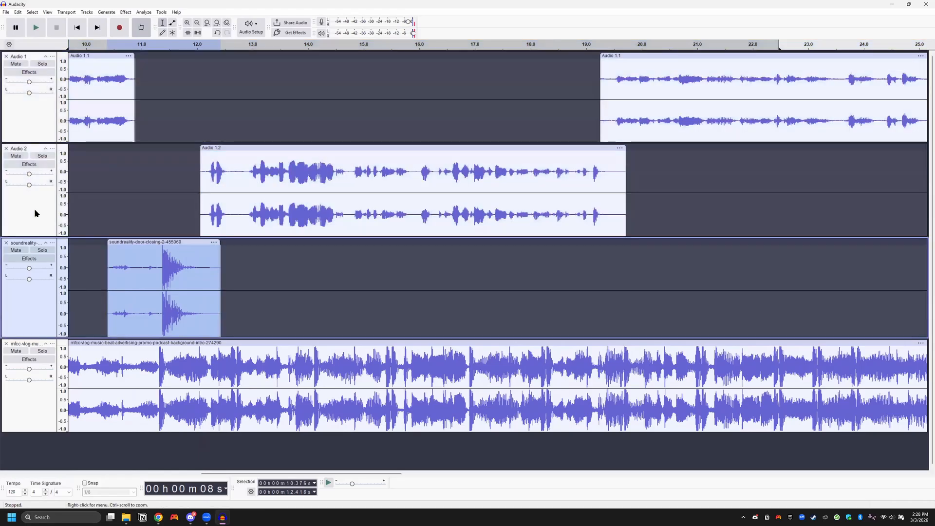
{"action": "left_click", "coordinate": [35, 213]}
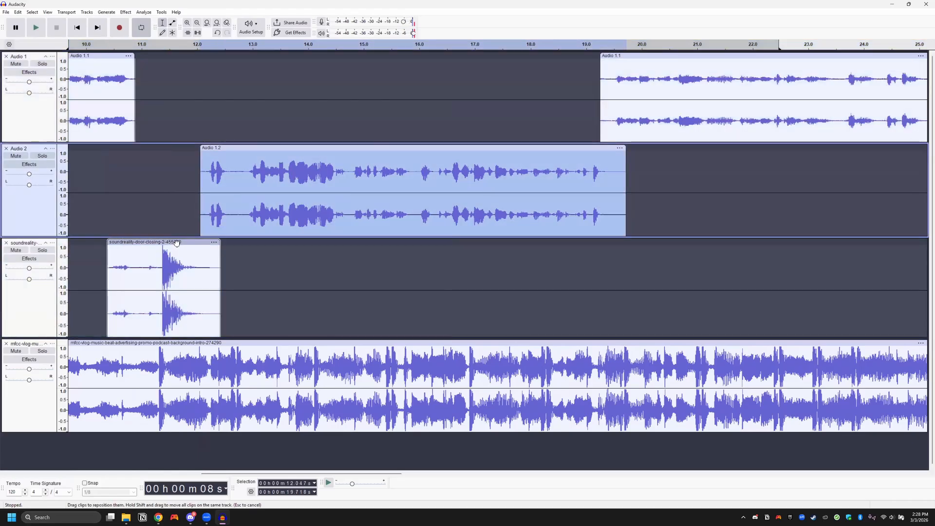
{"action": "left_click_drag", "start_coordinate": [177, 243], "coordinate": [174, 243]}
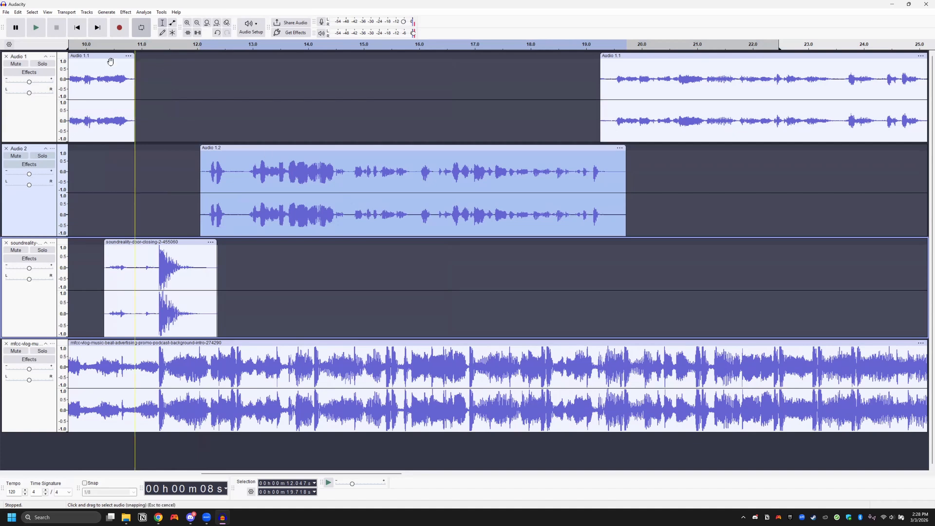
{"action": "left_click", "coordinate": [34, 28]}
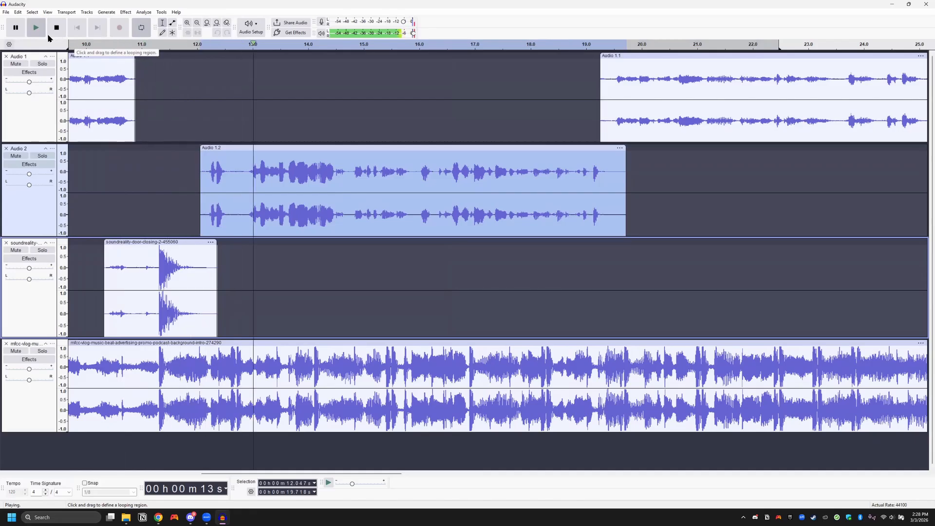
{"action": "key", "text": "space"}
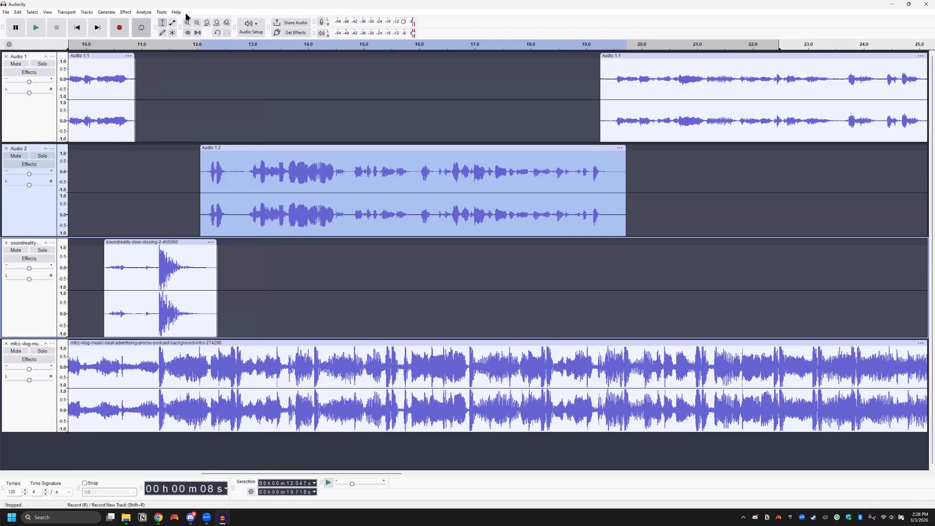
Highlight the music from about 8 s towards its end, and place the cursor in the music track at about 8 s
{"action": "left_click", "coordinate": [197, 22]}
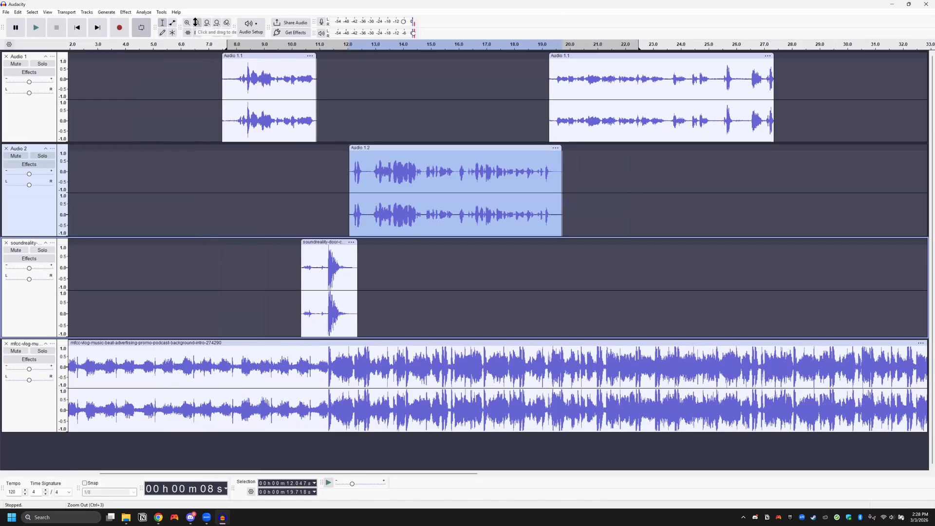
{"action": "left_click", "coordinate": [197, 23]}
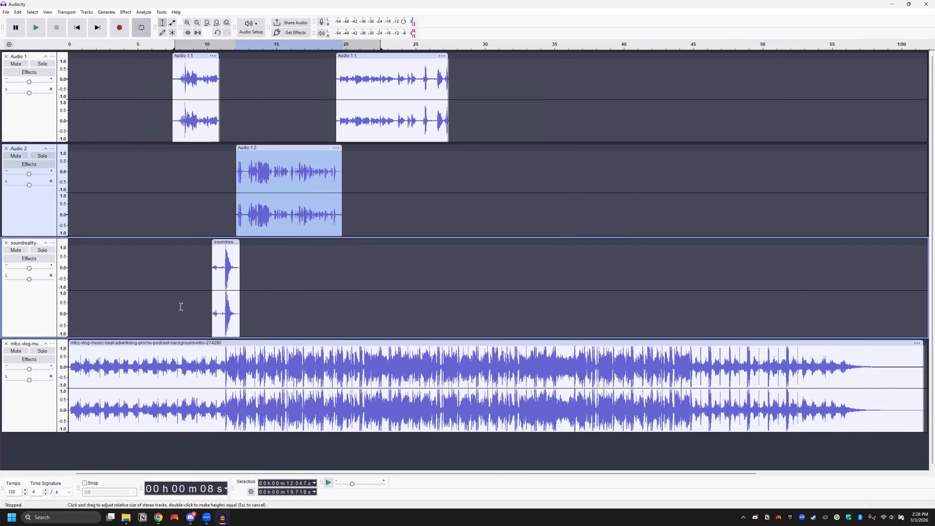
{"action": "left_click_drag", "start_coordinate": [180, 380], "coordinate": [877, 382]}
{"action": "left_click_drag", "start_coordinate": [740, 389], "coordinate": [178, 385]}
{"action": "left_click", "coordinate": [177, 384]}
{"action": "left_click", "coordinate": [180, 385]}
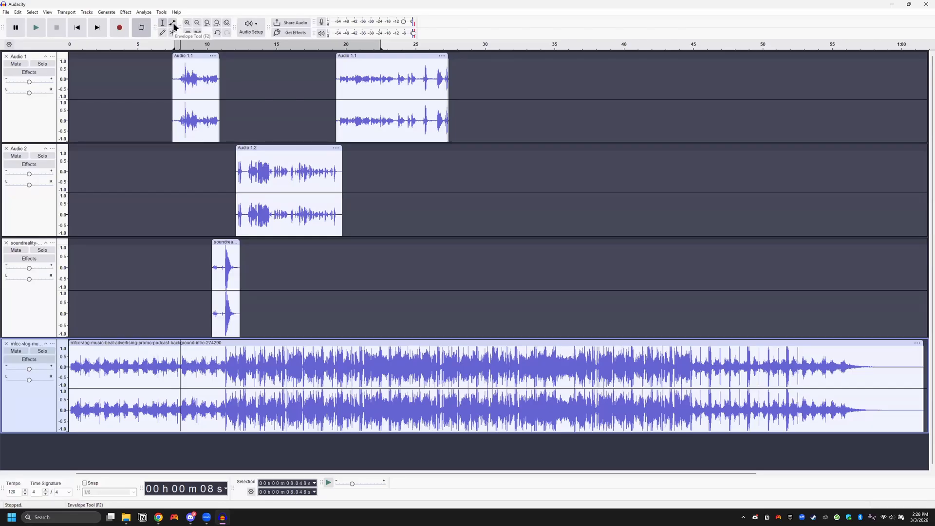
Use the Envelope tool to fade the music from full volume at about 8.7 s to about half volume at about 12.8 s
{"action": "left_click", "coordinate": [174, 25]}
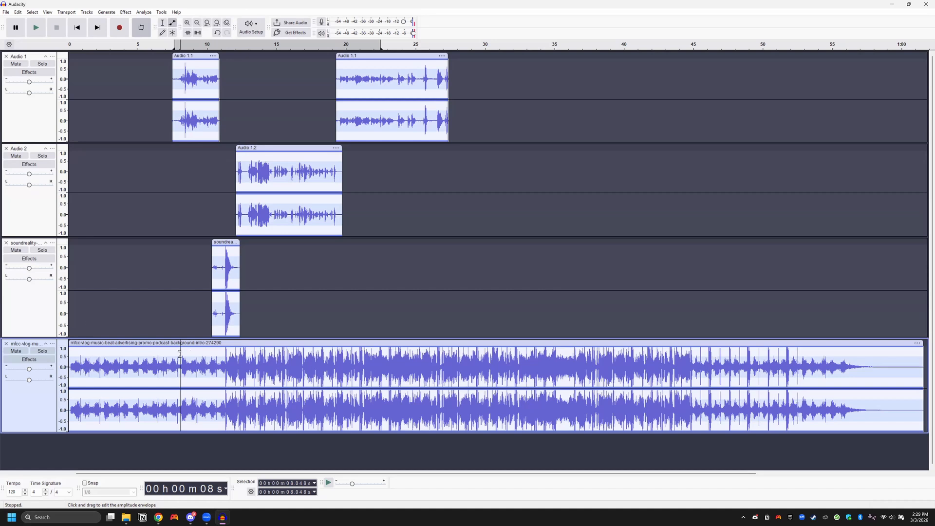
{"action": "left_click_drag", "start_coordinate": [181, 353], "coordinate": [190, 367]}
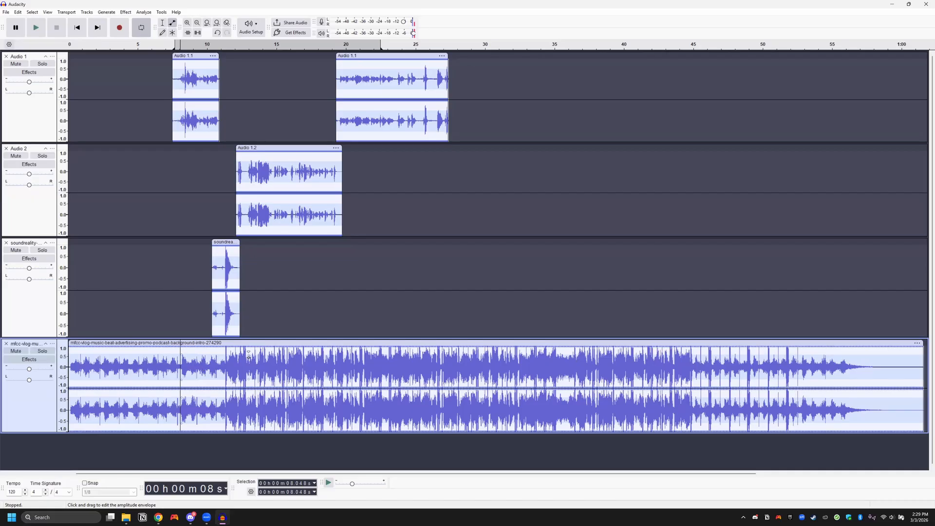
{"action": "left_click_drag", "start_coordinate": [249, 355], "coordinate": [247, 366]}
{"action": "key", "text": "Escape"}
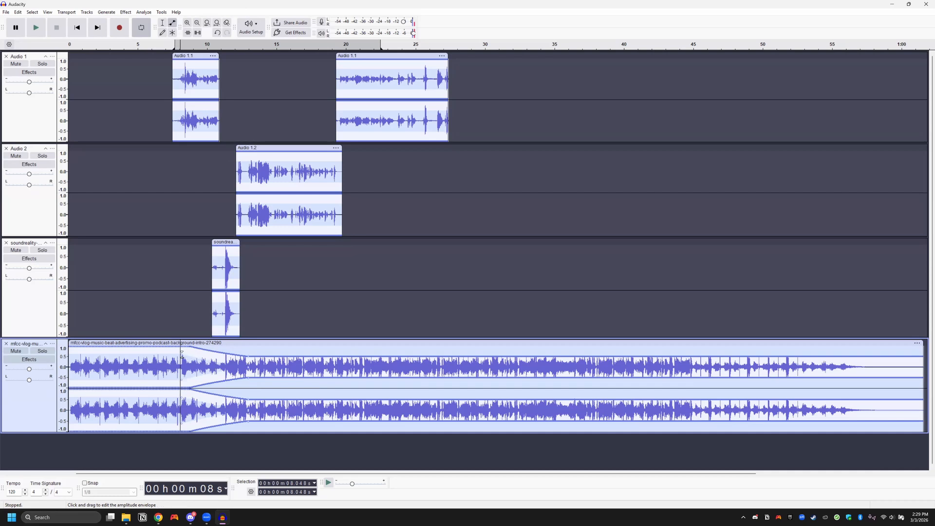
Play the mix with the fade, and tighten the music's volume fade to run from about 8 s to about 10.2 s
{"action": "left_click_drag", "start_coordinate": [182, 356], "coordinate": [181, 351]}
{"action": "key", "text": "space"}
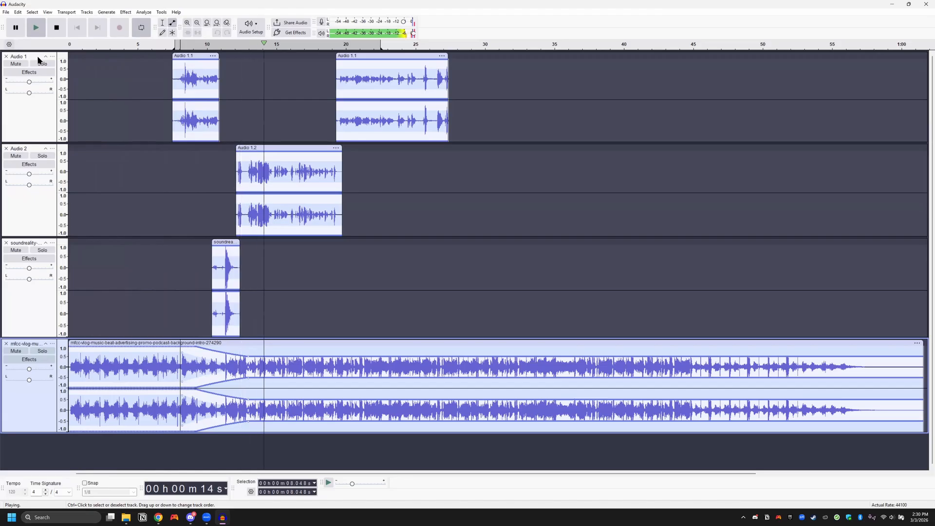
{"action": "left_click", "coordinate": [56, 29]}
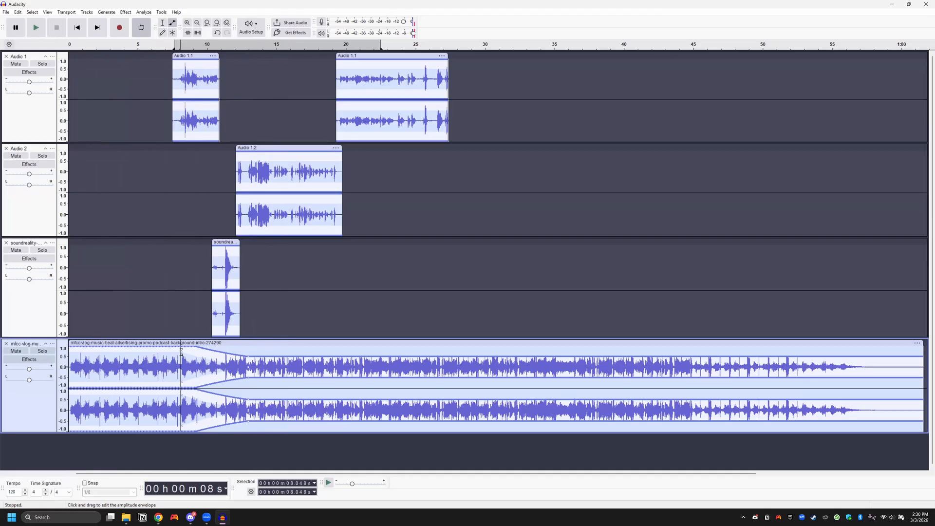
{"action": "left_click_drag", "start_coordinate": [181, 351], "coordinate": [166, 349]}
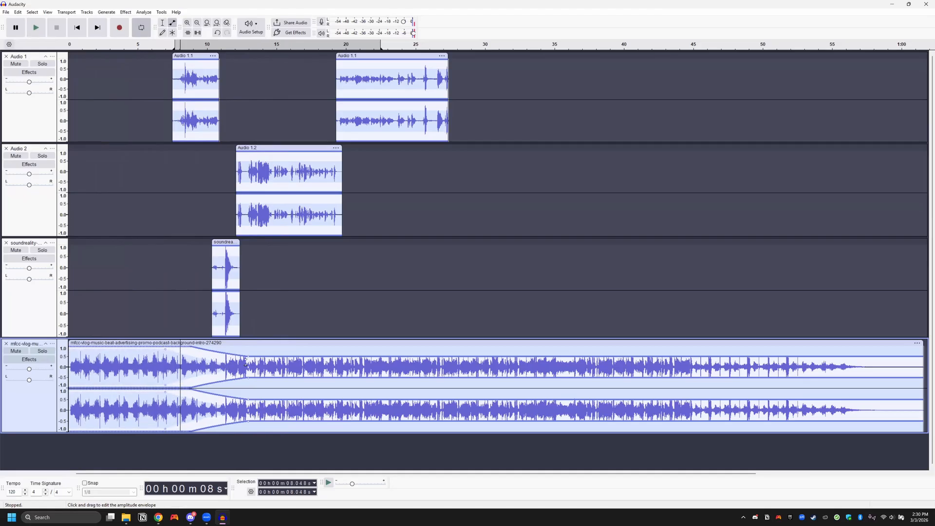
{"action": "left_click_drag", "start_coordinate": [247, 356], "coordinate": [211, 355]}
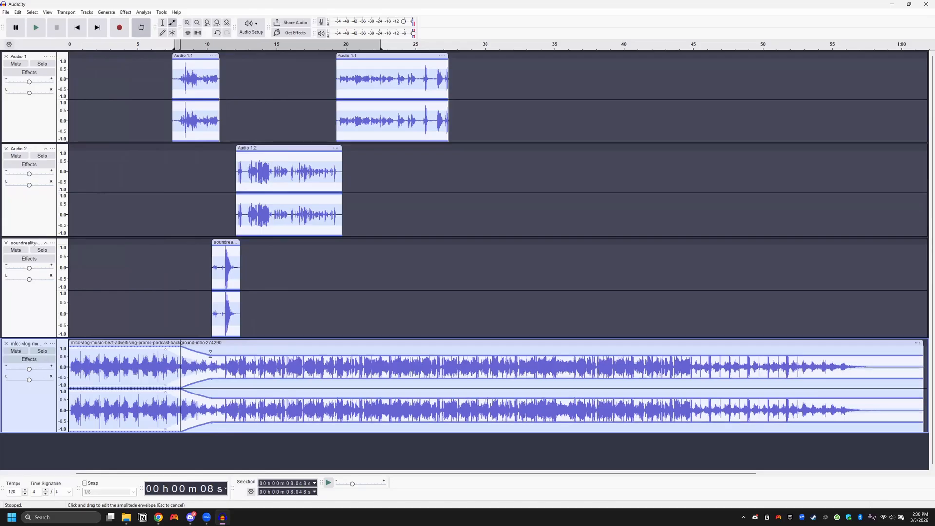
Play the mix from about 3.6 s to check the fade, and raise the music back to full volume between about 27 s and 32 s
{"action": "left_click", "coordinate": [120, 47]}
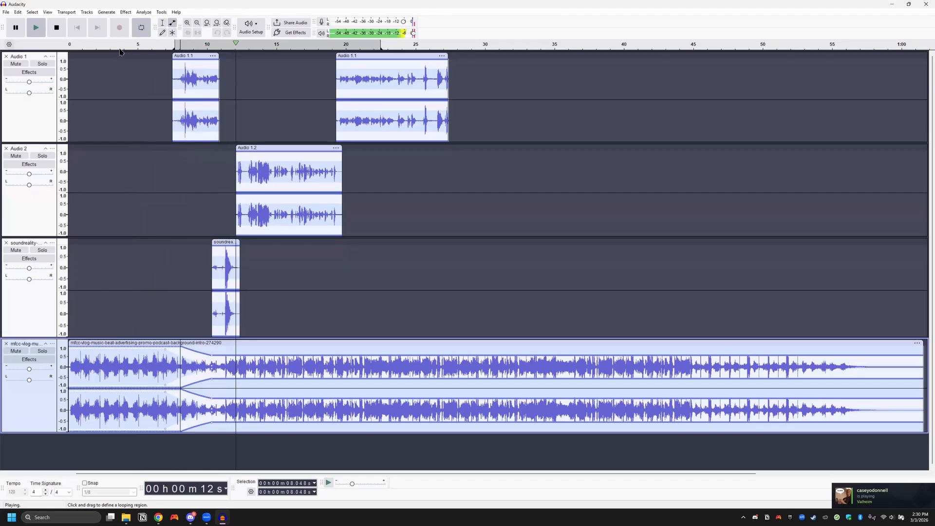
{"action": "left_click", "coordinate": [51, 31]}
{"action": "left_click", "coordinate": [51, 30]}
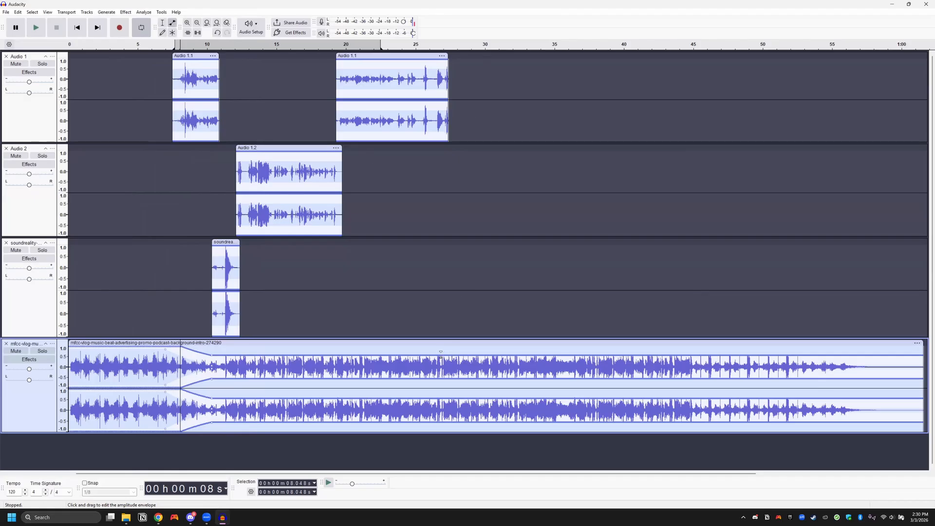
{"action": "left_click_drag", "start_coordinate": [508, 354], "coordinate": [511, 349]}
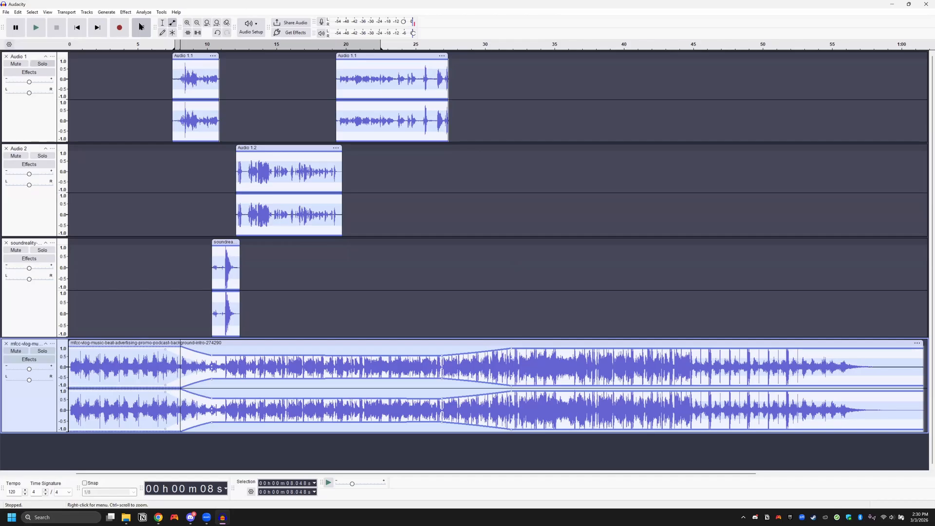
Delete the music after about 32.4 s, and play the mix from about 24 s to check its ending
{"action": "left_click", "coordinate": [163, 25]}
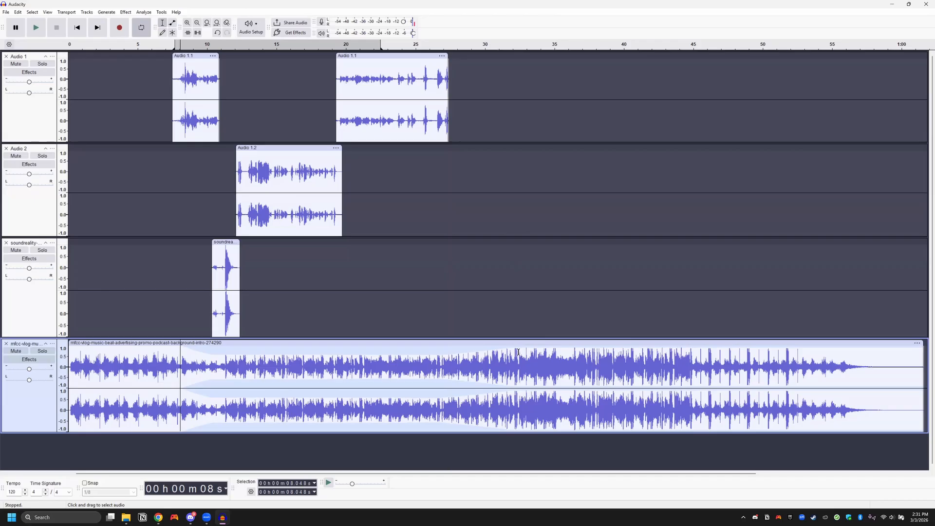
{"action": "left_click_drag", "start_coordinate": [519, 361], "coordinate": [931, 382]}
{"action": "key", "text": "Delete"}
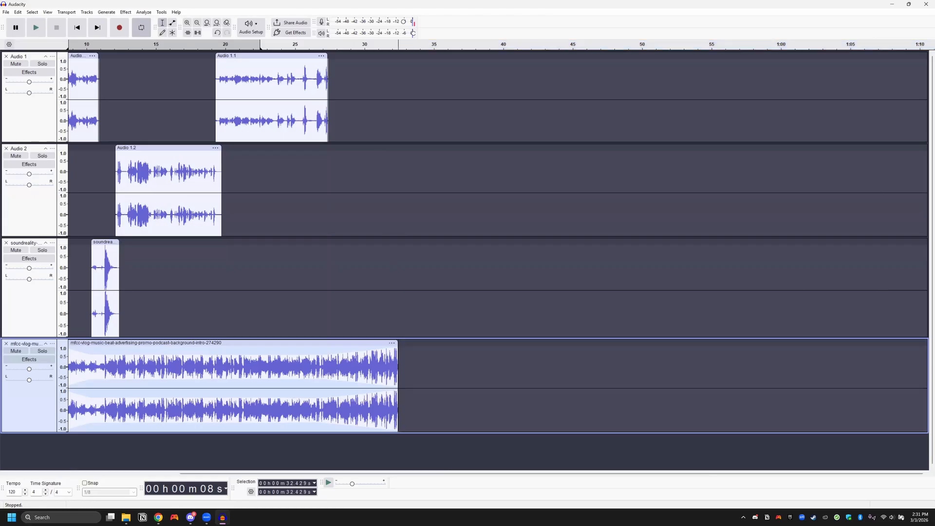
{"action": "left_click_drag", "start_coordinate": [409, 473], "coordinate": [222, 474]}
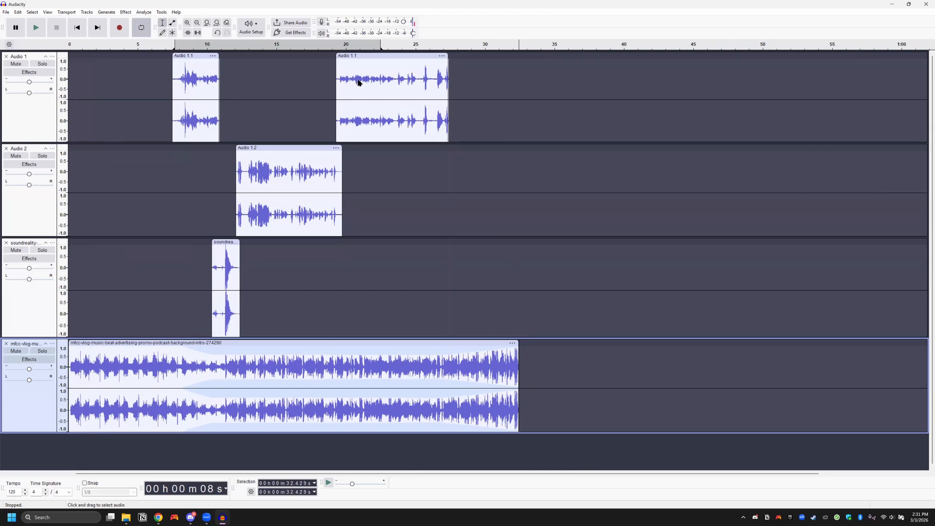
{"action": "left_click", "coordinate": [404, 46]}
Save the project to the computer's Desktop, naming it "mtl2010 podcast", the author's first name and "rough cut"
{"action": "left_click", "coordinate": [6, 14]}
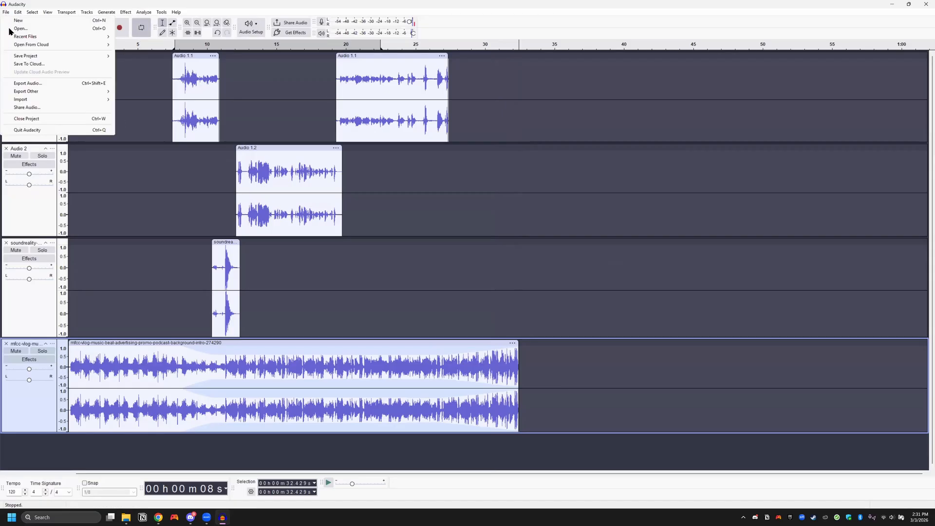
{"action": "mouse_move", "coordinate": [38, 57]}
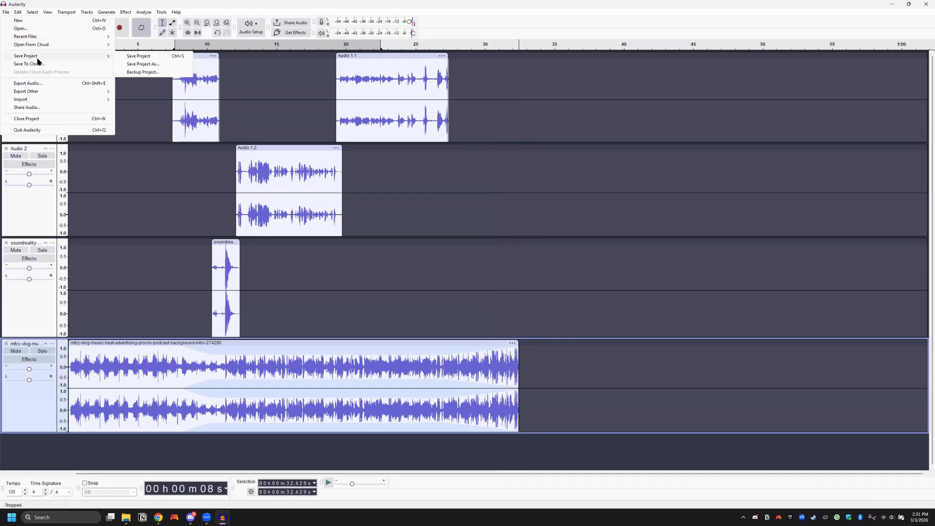
{"action": "left_click", "coordinate": [137, 57]}
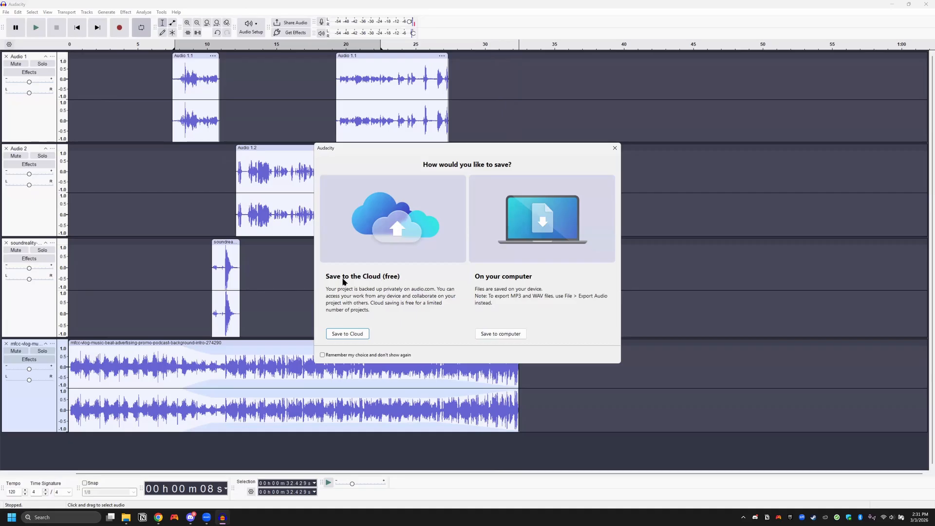
{"action": "left_click", "coordinate": [502, 335]}
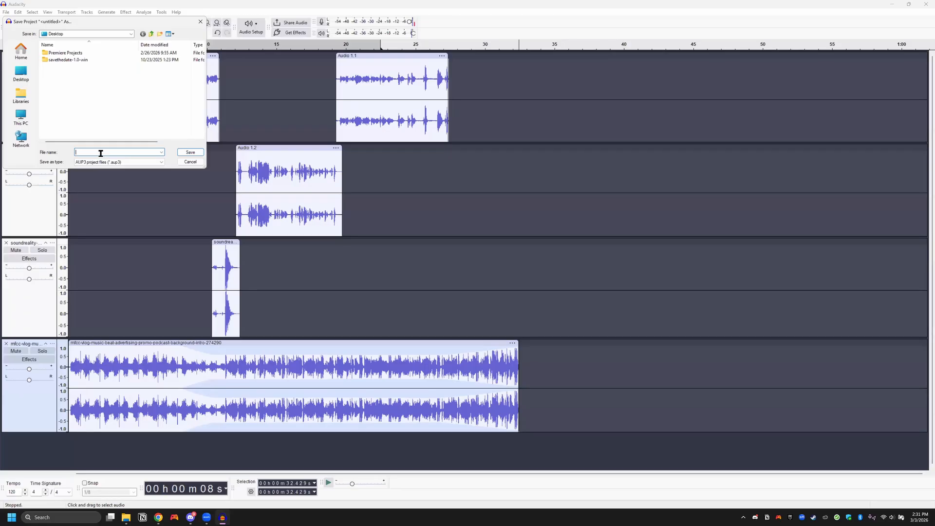
{"action": "type", "text": "010 podcast mark rough cut"}
{"action": "left_click", "coordinate": [188, 153]}
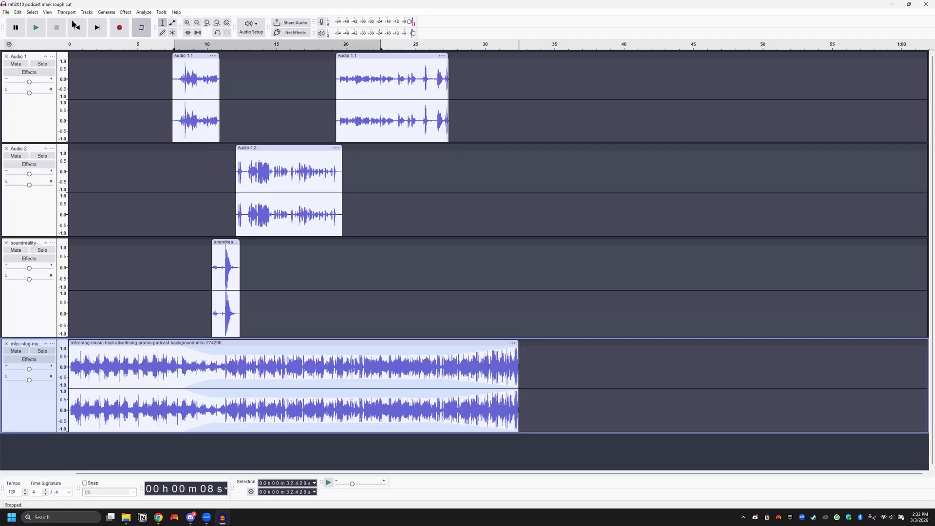
Export the entire project to the computer's Desktop as a stereo MP3 at 48000 Hz with Standard, 170-210 kbps quality
{"action": "left_click", "coordinate": [6, 13]}
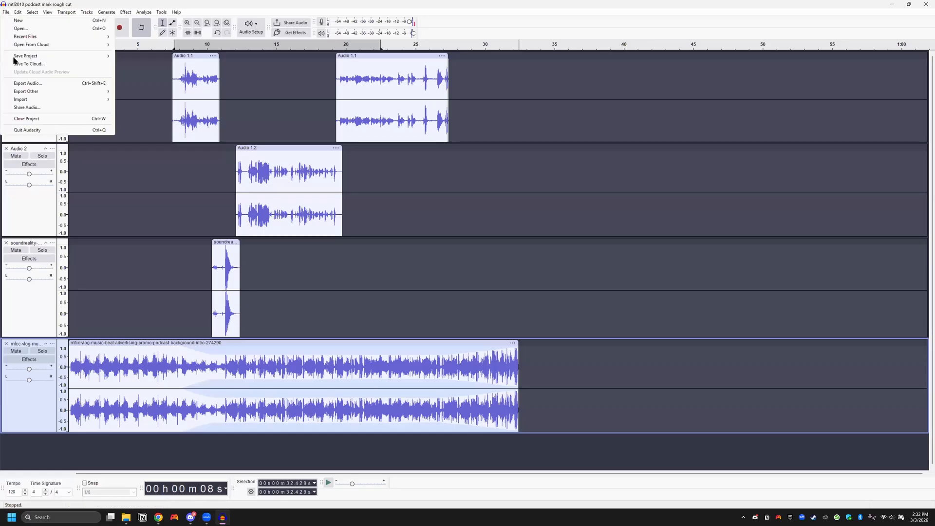
{"action": "left_click", "coordinate": [34, 85]}
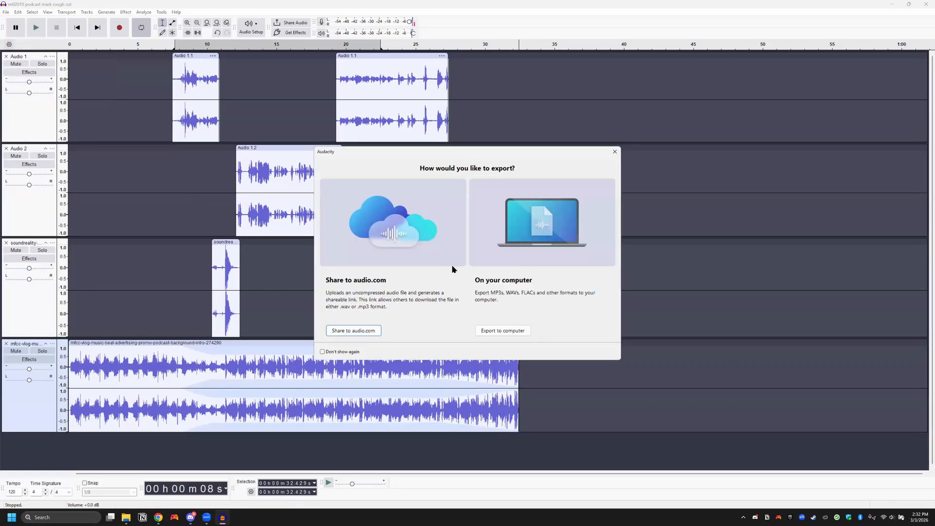
{"action": "left_click", "coordinate": [497, 330]}
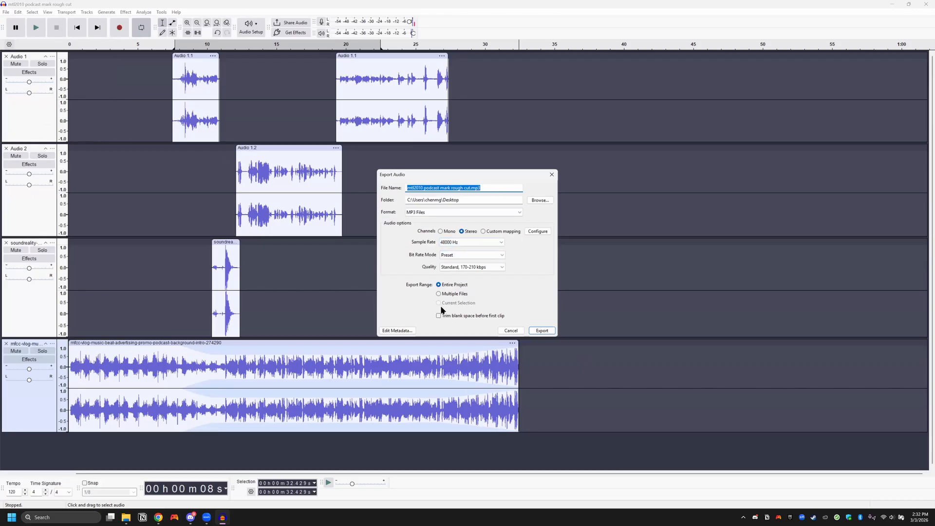
{"action": "left_click", "coordinate": [483, 200]}
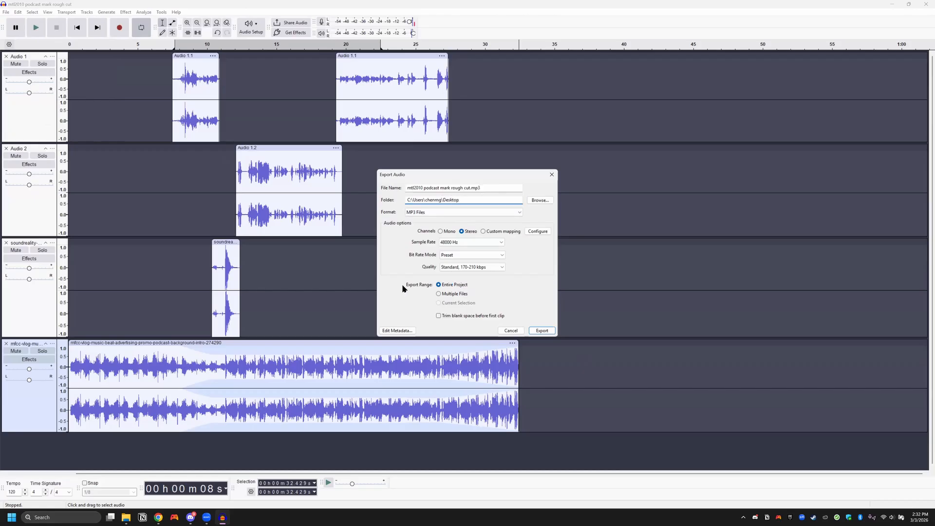
{"action": "left_click", "coordinate": [548, 330]}
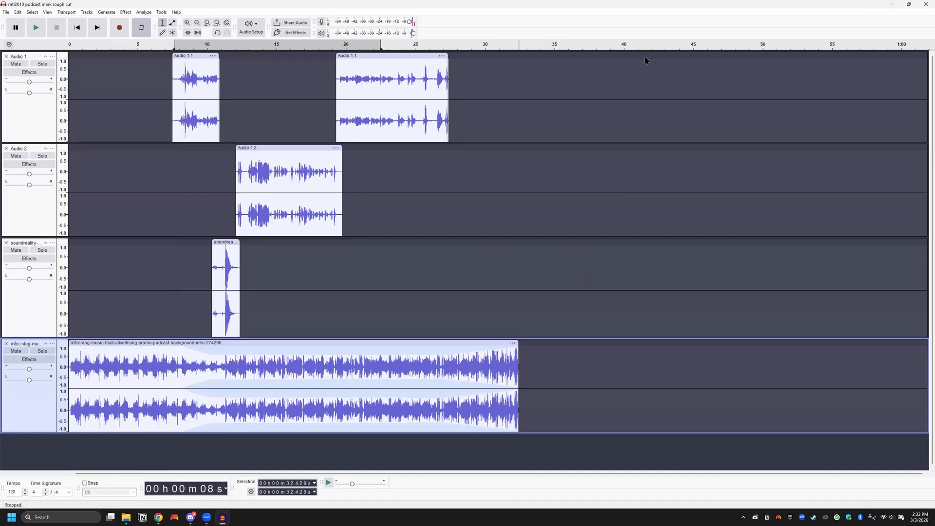
Minimize Audacity, close the Downloads window, and select the exported rough cut MP3 on the desktop
{"action": "left_click", "coordinate": [893, 4]}
{"action": "left_click", "coordinate": [894, 6]}
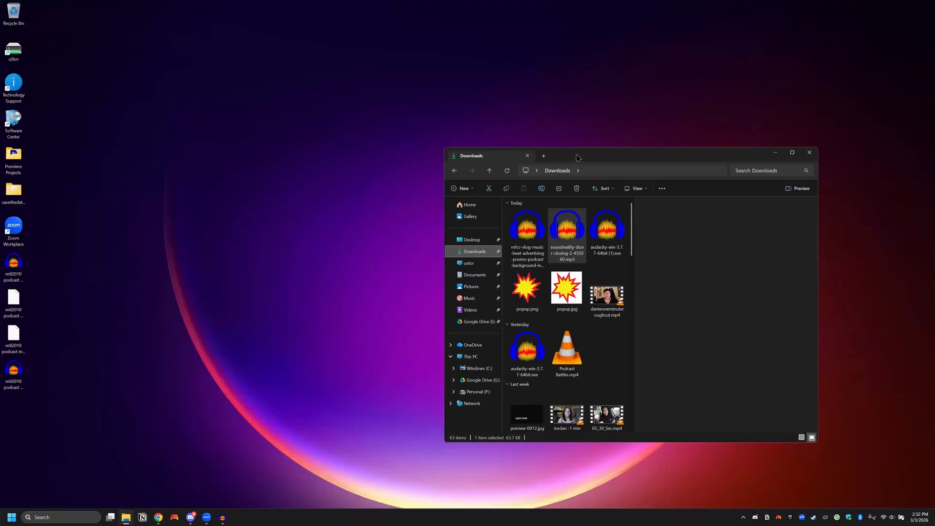
{"action": "left_click_drag", "start_coordinate": [541, 160], "coordinate": [291, 169]}
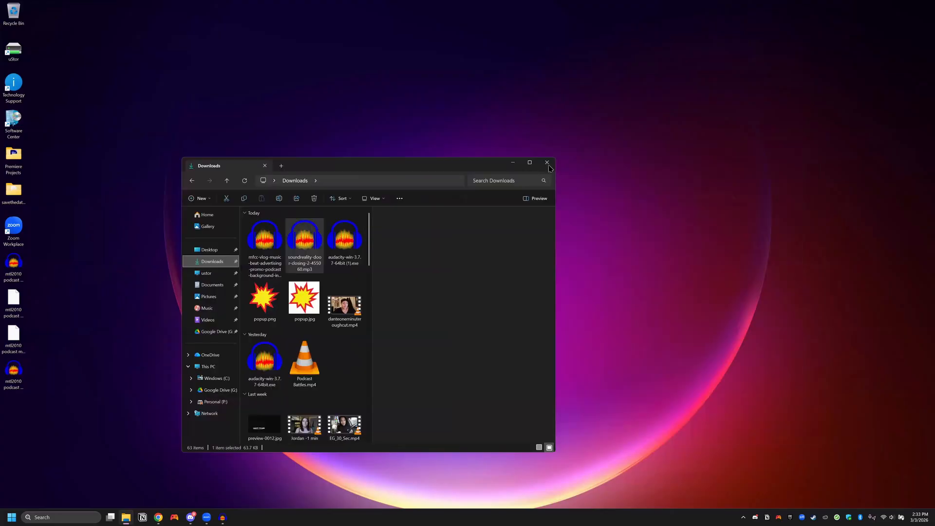
{"action": "left_click", "coordinate": [547, 164]}
{"action": "left_click", "coordinate": [18, 375]}
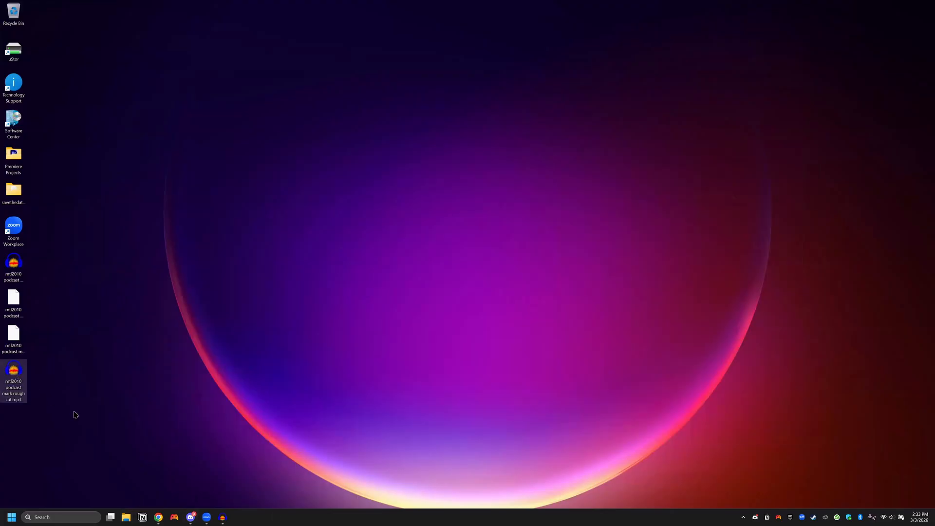
{"action": "double_click", "coordinate": [10, 372]}
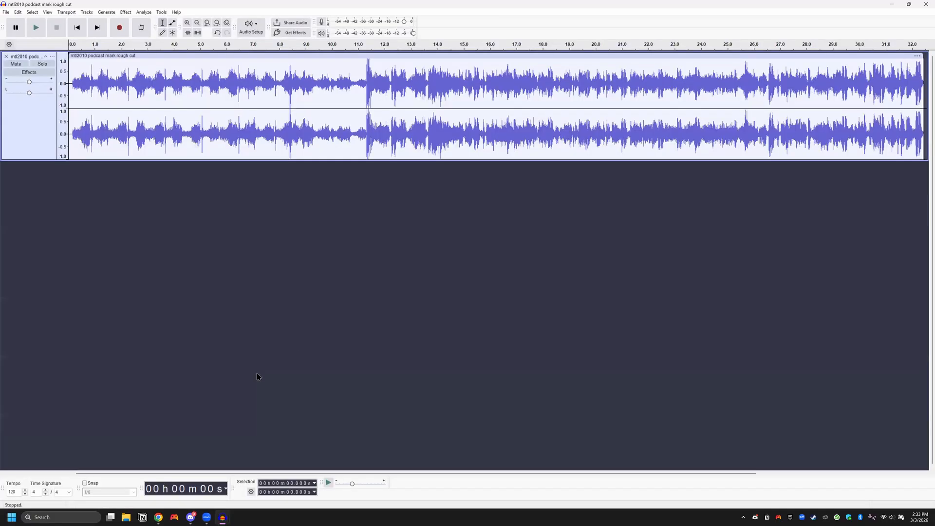
{"action": "left_click", "coordinate": [926, 4]}
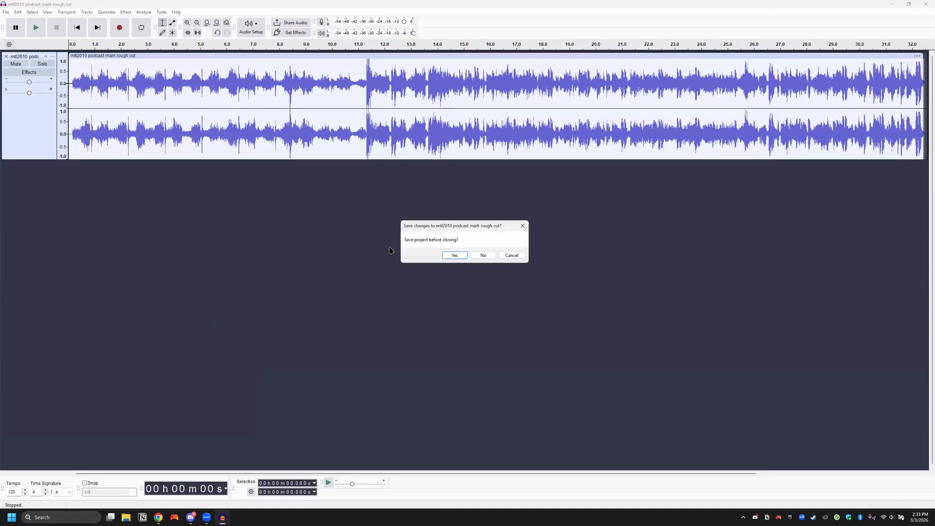
{"action": "left_click", "coordinate": [478, 256]}
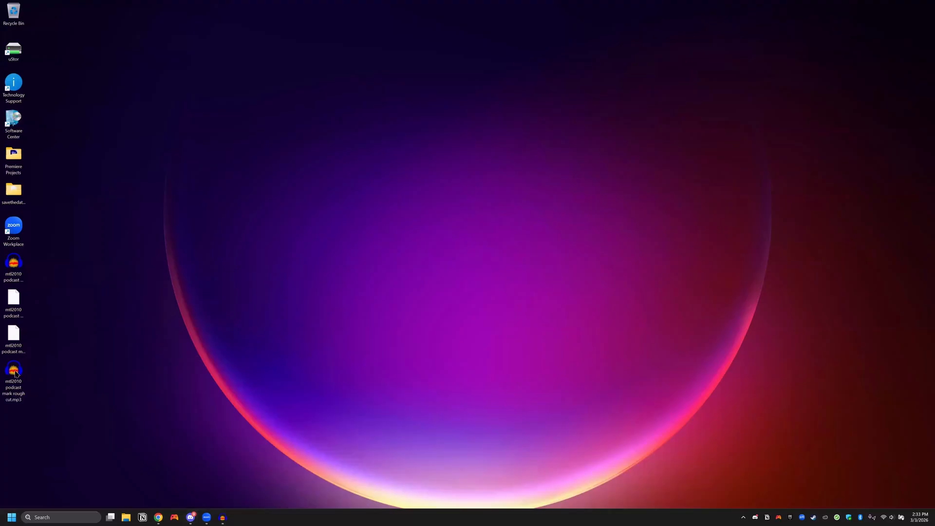
Open the exported rough cut MP3 in Media Player and listen to it, skipping ahead to about 26 s
{"action": "left_click", "coordinate": [210, 175]}
{"action": "right_click", "coordinate": [15, 393]}
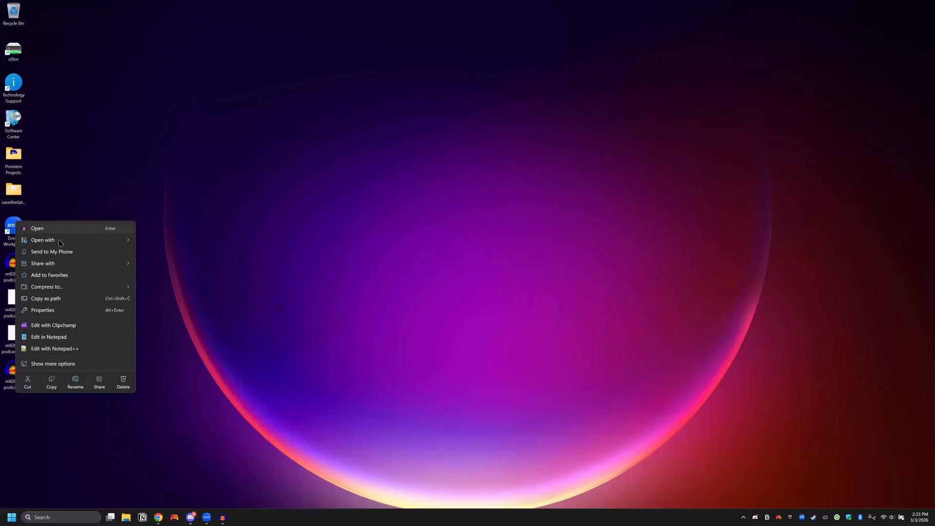
{"action": "mouse_move", "coordinate": [58, 238]}
{"action": "left_click", "coordinate": [160, 267]}
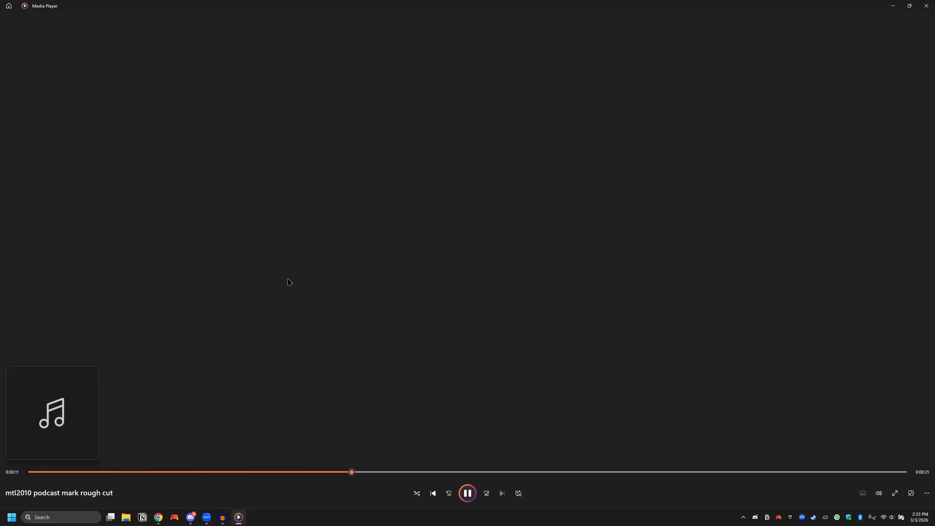
{"action": "left_click", "coordinate": [748, 472]}
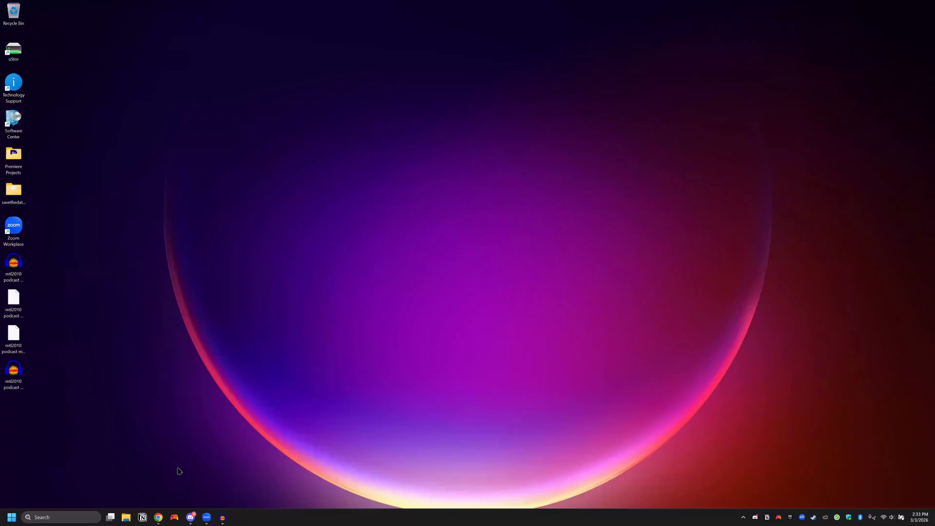
Switch to Chrome, open drive.google.com, and change to the APPSTATE account's Drive
{"action": "mouse_move", "coordinate": [158, 517]}
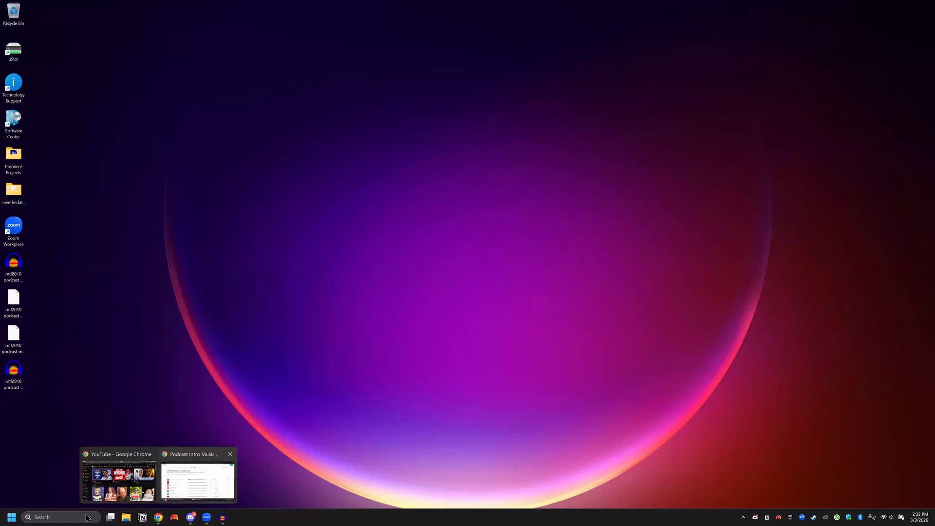
{"action": "left_click", "coordinate": [193, 477]}
{"action": "left_click", "coordinate": [116, 24]}
{"action": "type", "text": "drive.google.com"}
{"action": "key", "text": "Return"}
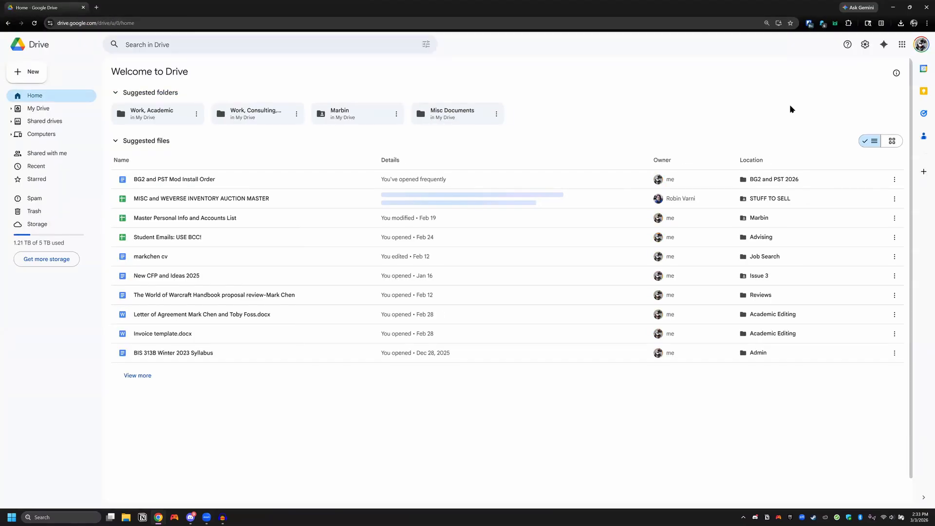
{"action": "left_click", "coordinate": [819, 190]}
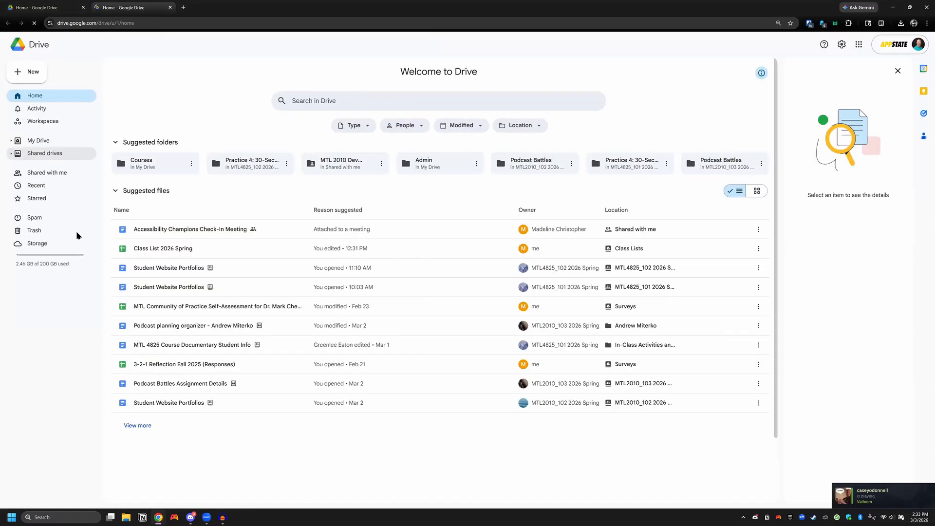
Open the Podcast Battles folder in the MTL2010_102 2026 Spring shared drive
{"action": "left_click", "coordinate": [54, 153]}
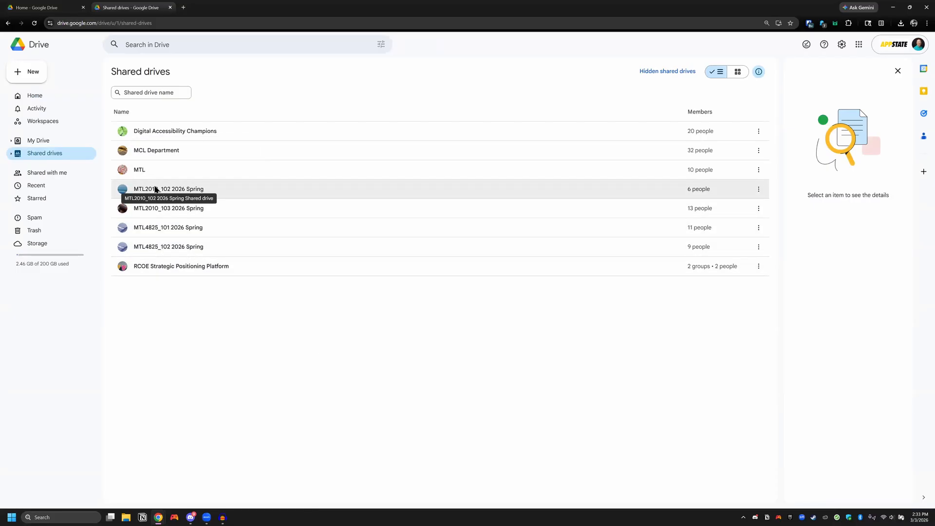
{"action": "left_click", "coordinate": [172, 194]}
{"action": "double_click", "coordinate": [172, 195]}
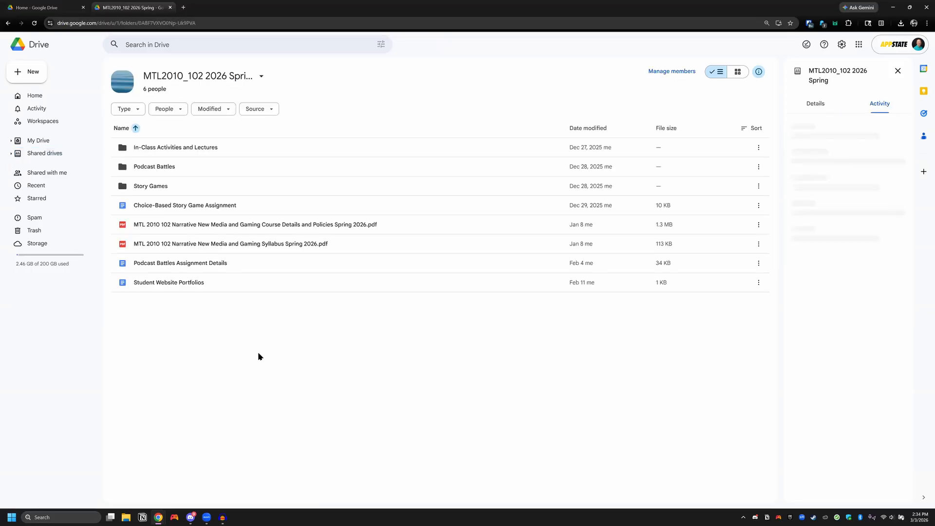
{"action": "double_click", "coordinate": [161, 167]}
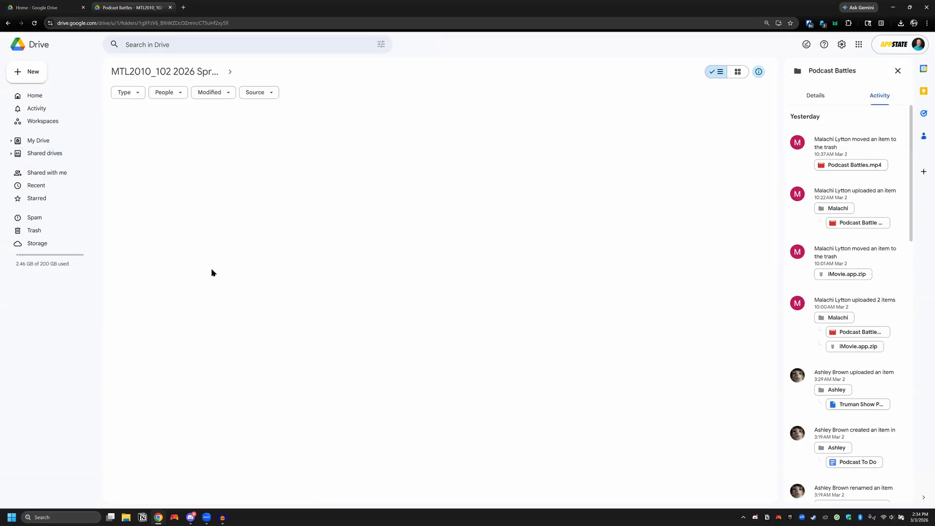
{"action": "left_click", "coordinate": [158, 200]}
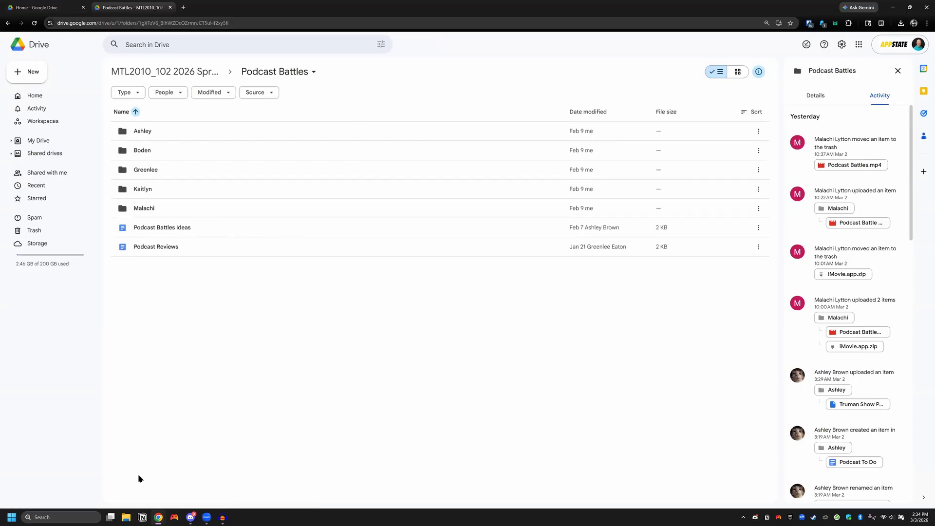
Open the Desktop folder in File Explorer and move its window clear of the Podcast Battles folder names
{"action": "left_click", "coordinate": [126, 517]}
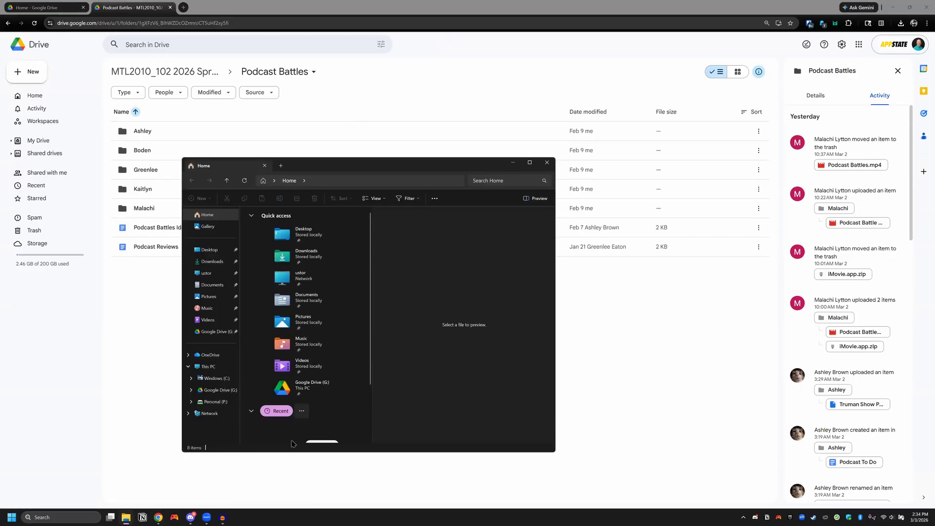
{"action": "double_click", "coordinate": [288, 243]}
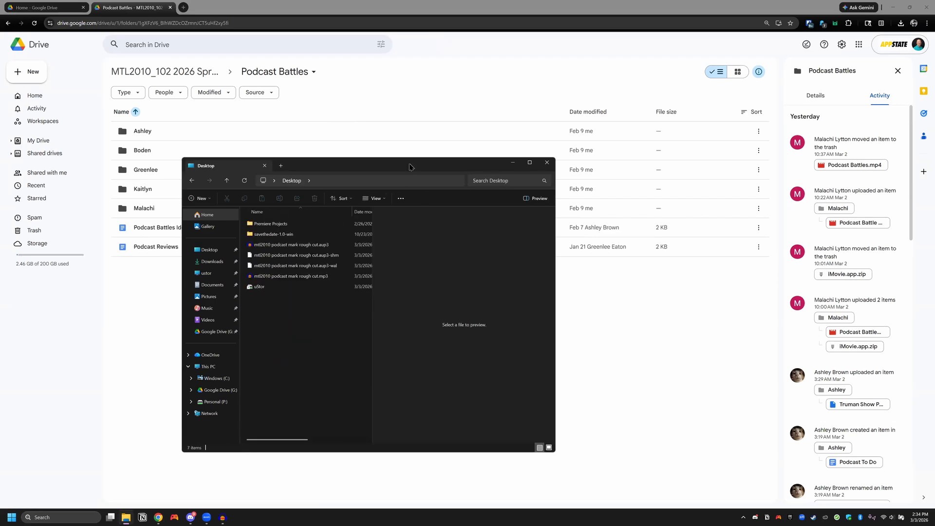
{"action": "left_click_drag", "start_coordinate": [409, 167], "coordinate": [707, 193]}
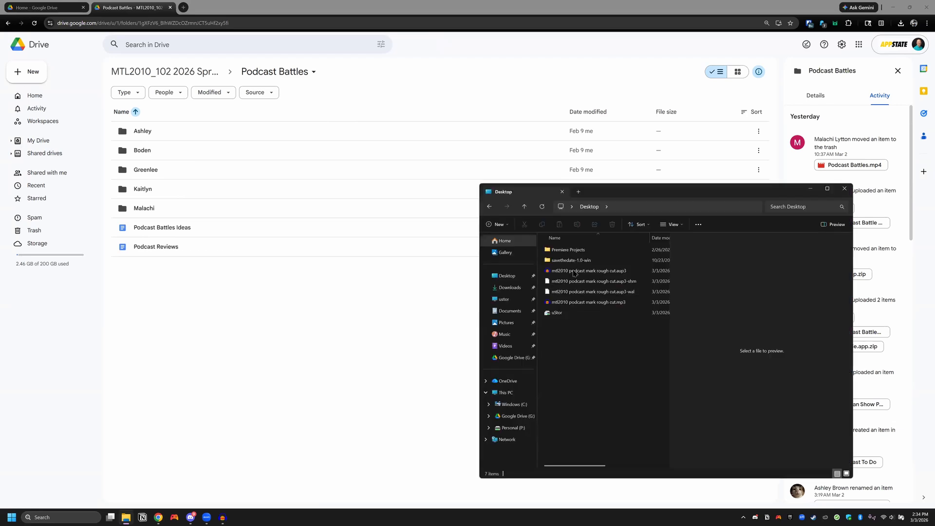
Upload the rough cut MP3 from the Desktop folder into the Podcast Battles folder on Google Drive
{"action": "left_click", "coordinate": [596, 303]}
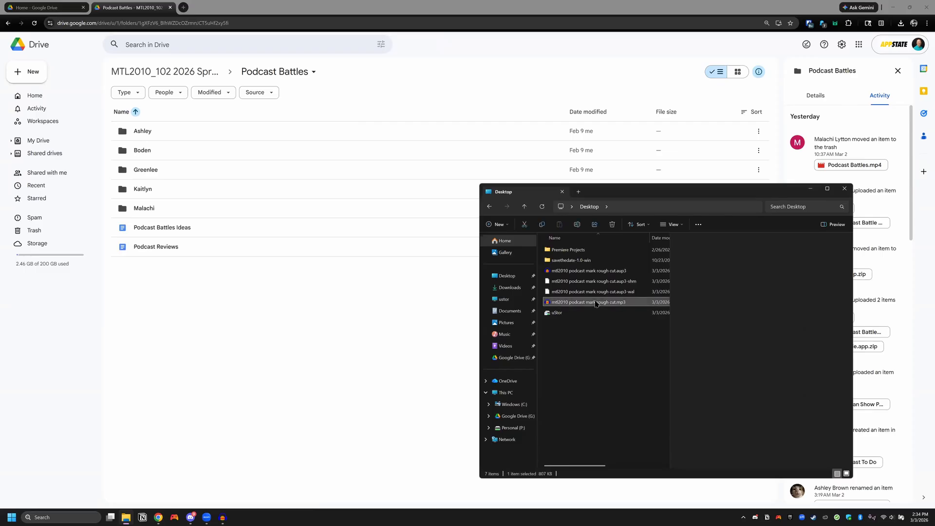
{"action": "left_click_drag", "start_coordinate": [247, 296], "coordinate": [255, 331]}
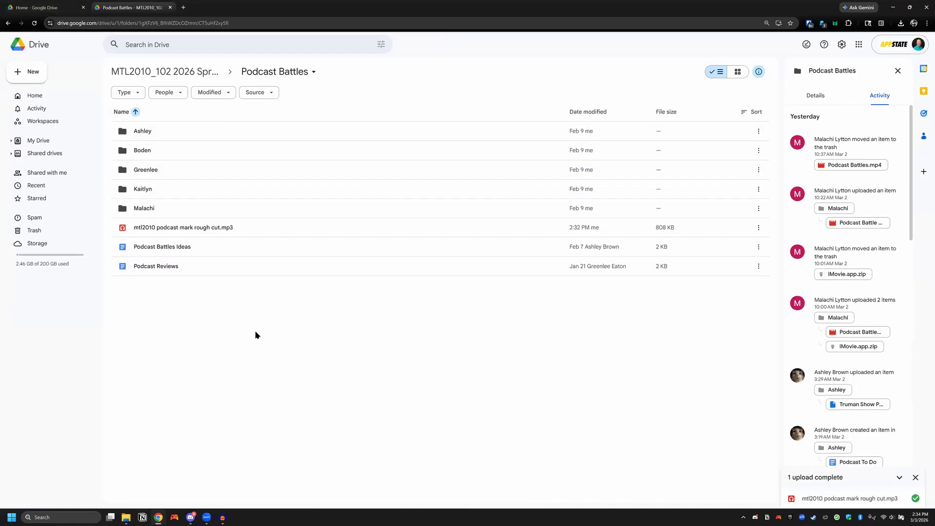
{"action": "left_click", "coordinate": [30, 81]}
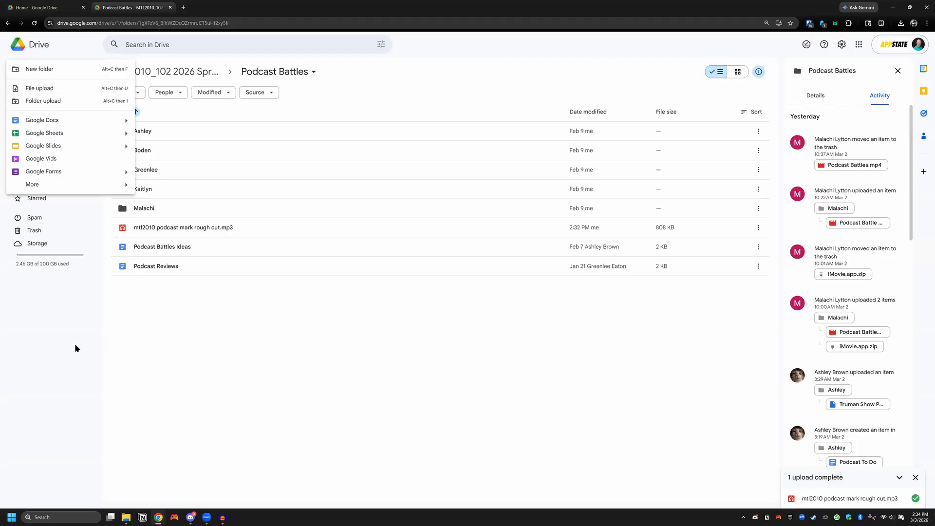
{"action": "left_click", "coordinate": [258, 366]}
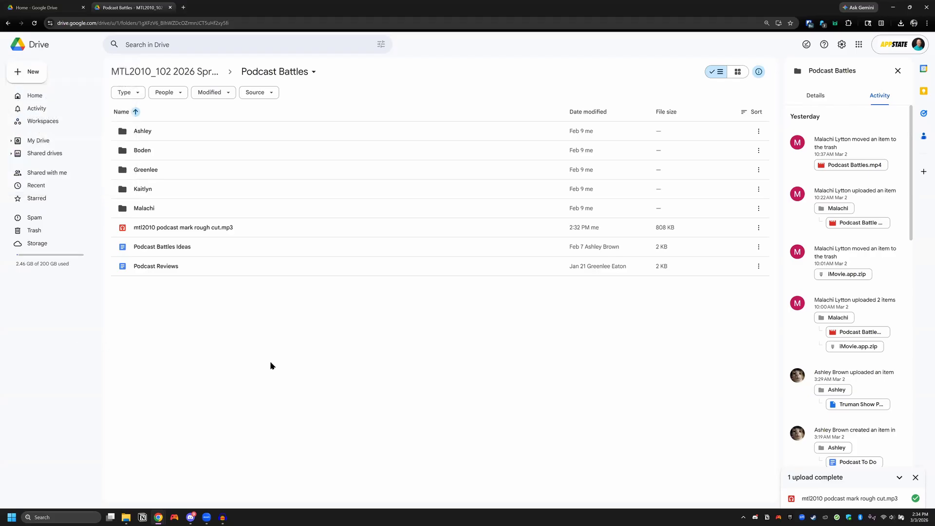
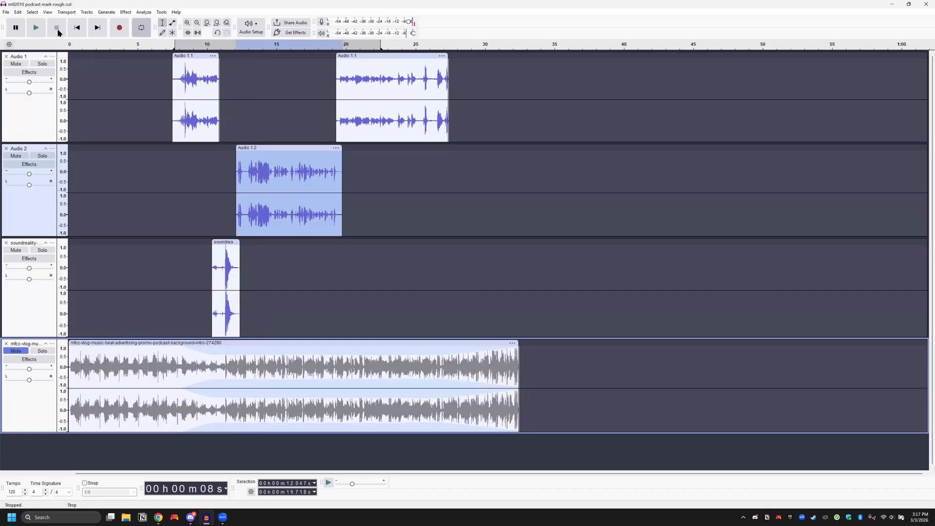
Apply a Graphic EQ to the Audio 2 clip, lowering the 20 to 100 Hz bands and raising 3.15k to 6.3k, and play it back
{"action": "left_click", "coordinate": [126, 12]}
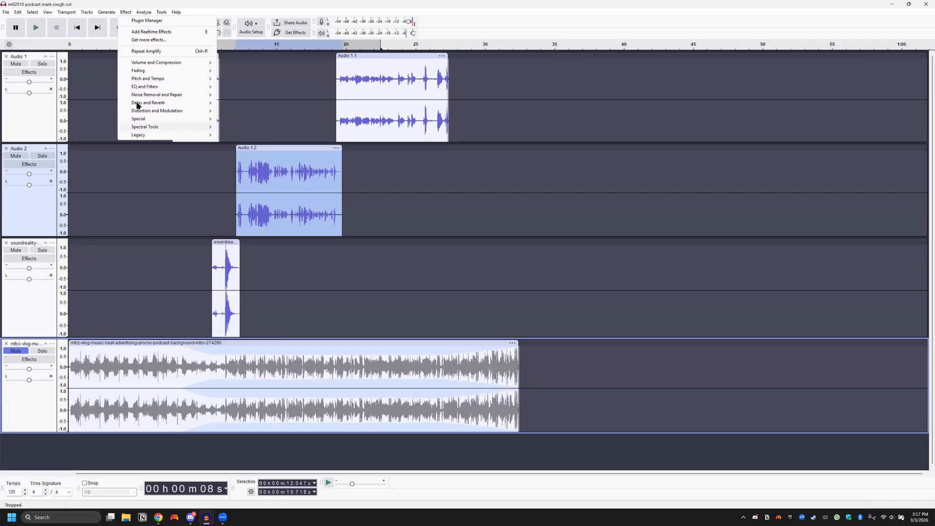
{"action": "mouse_move", "coordinate": [161, 91]}
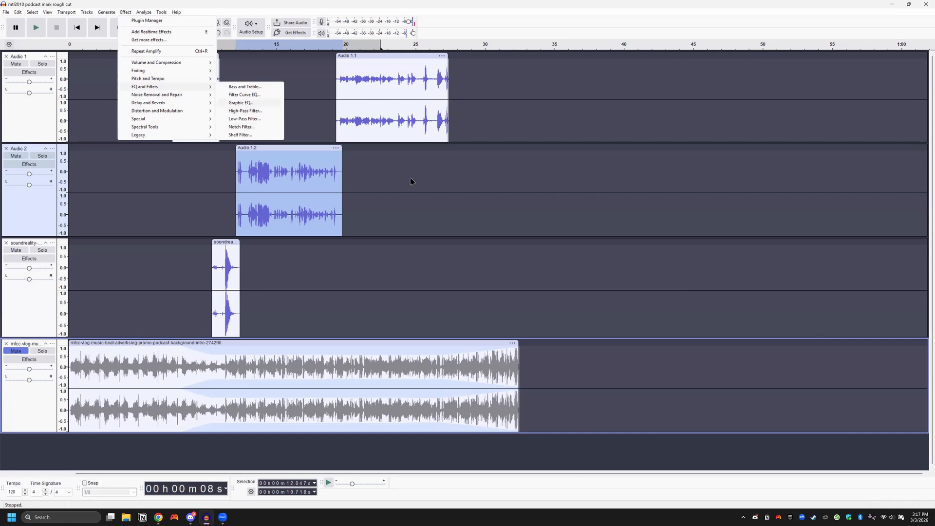
{"action": "left_click_drag", "start_coordinate": [314, 256], "coordinate": [320, 221]}
{"action": "mouse_move", "coordinate": [323, 292]}
{"action": "left_mouse_down"}
{"action": "mouse_move", "coordinate": [325, 239]}
{"action": "mouse_move", "coordinate": [325, 278]}
{"action": "left_mouse_up"}
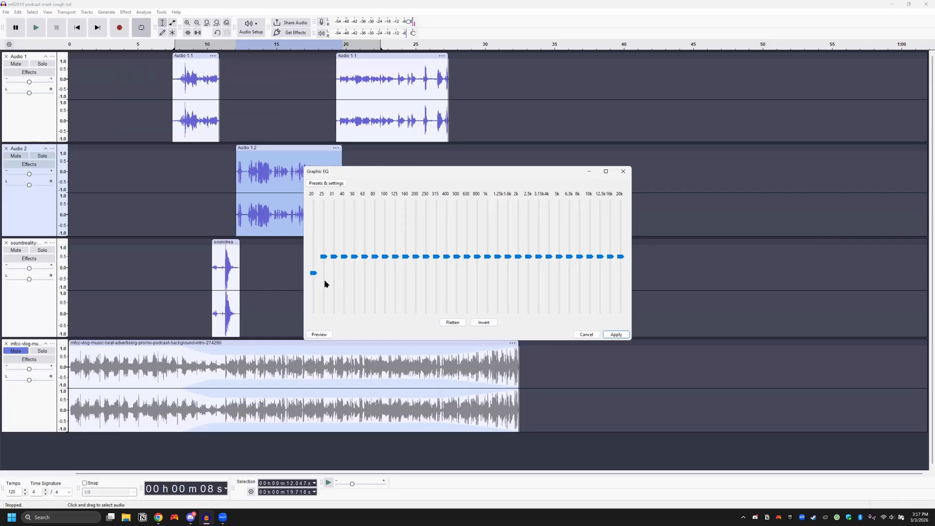
{"action": "mouse_move", "coordinate": [312, 279]}
{"action": "left_mouse_down"}
{"action": "mouse_move", "coordinate": [314, 299]}
{"action": "mouse_move", "coordinate": [314, 291]}
{"action": "left_mouse_up"}
{"action": "left_click_drag", "start_coordinate": [324, 257], "coordinate": [326, 282]}
{"action": "left_click_drag", "start_coordinate": [335, 258], "coordinate": [345, 279]}
{"action": "left_click_drag", "start_coordinate": [345, 257], "coordinate": [385, 264]}
{"action": "left_click_drag", "start_coordinate": [539, 257], "coordinate": [560, 227]}
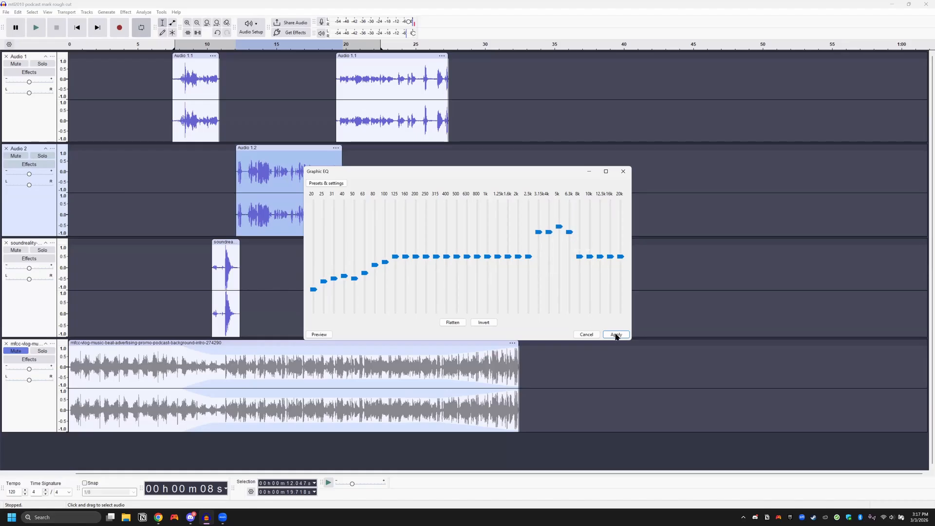
{"action": "left_click", "coordinate": [616, 335]}
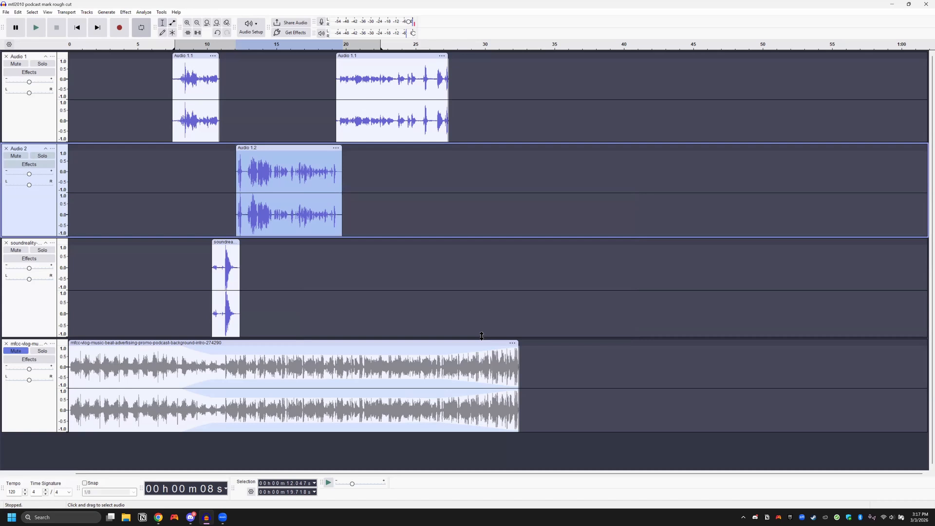
{"action": "left_click", "coordinate": [35, 28]}
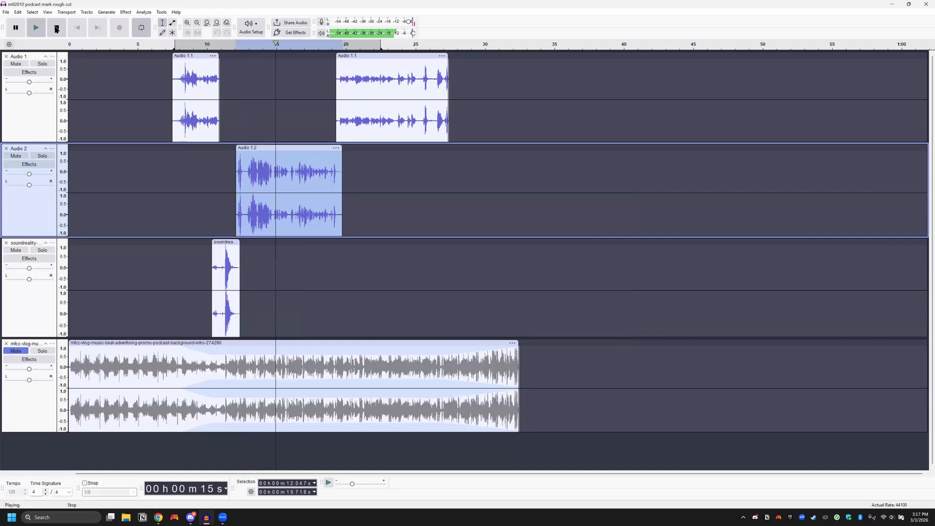
{"action": "left_click", "coordinate": [56, 28]}
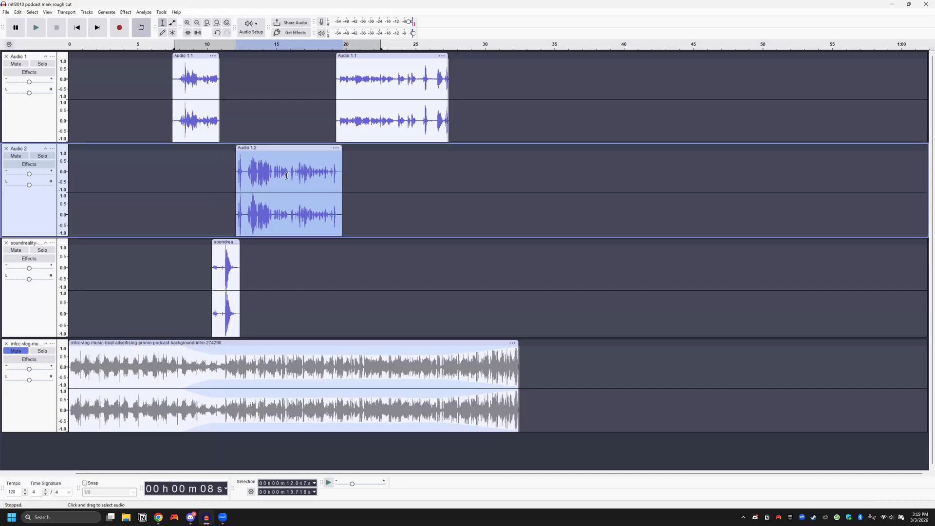
Change the tempo of the first clip on the Audio 1 track by 0.90 percent
{"action": "left_click", "coordinate": [189, 55]}
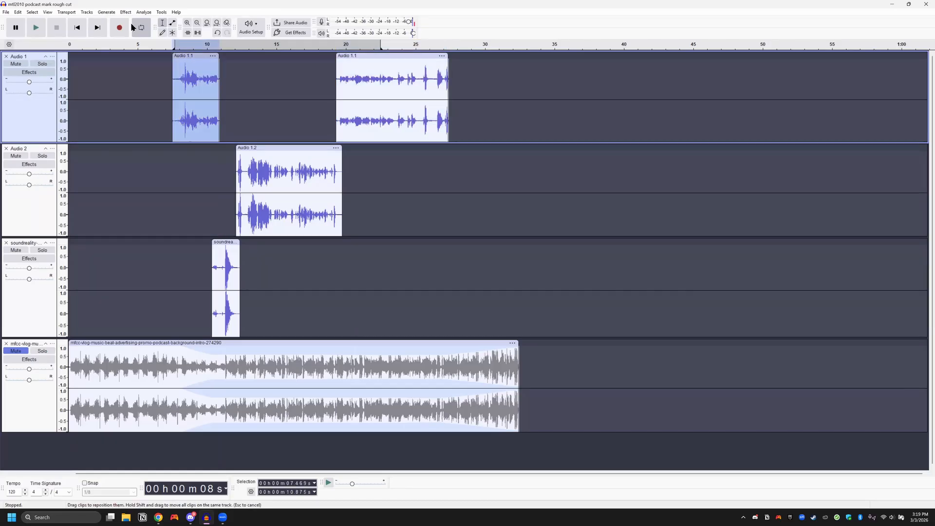
{"action": "left_click", "coordinate": [123, 12]}
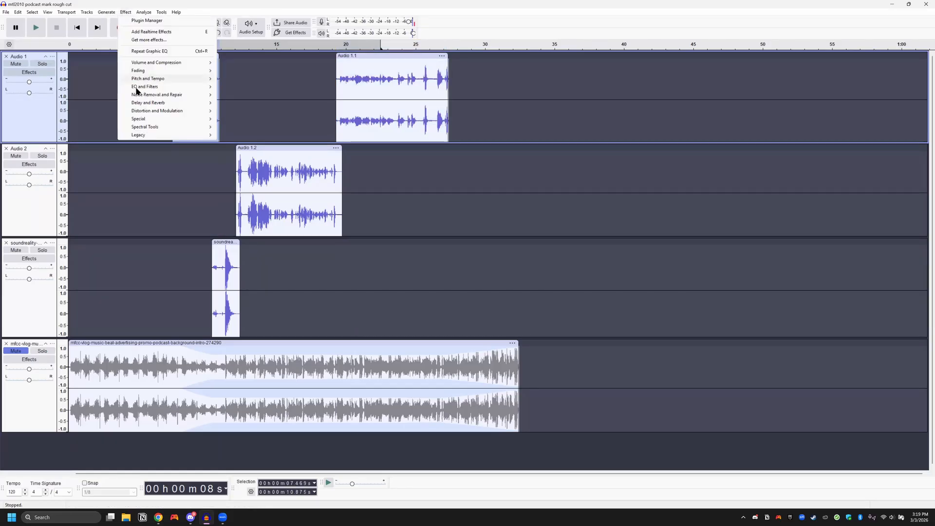
{"action": "mouse_move", "coordinate": [209, 79]}
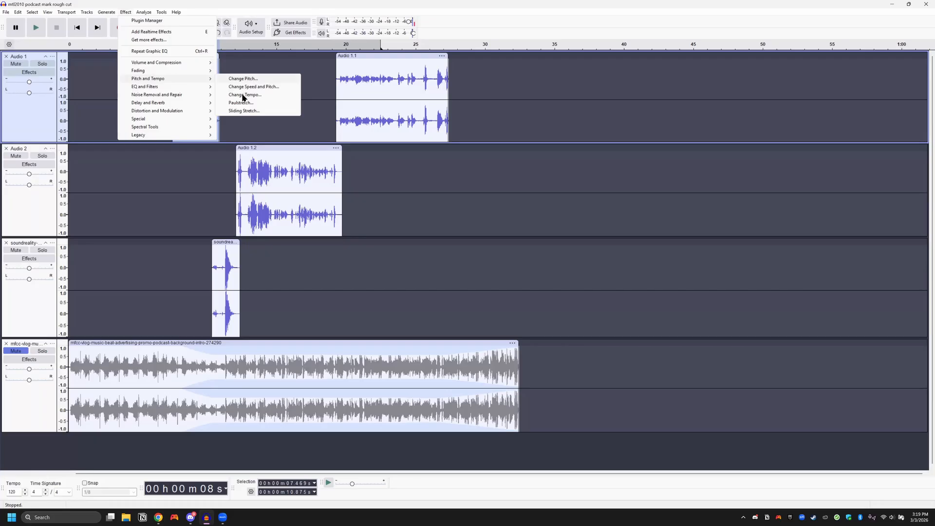
{"action": "left_click", "coordinate": [243, 95]}
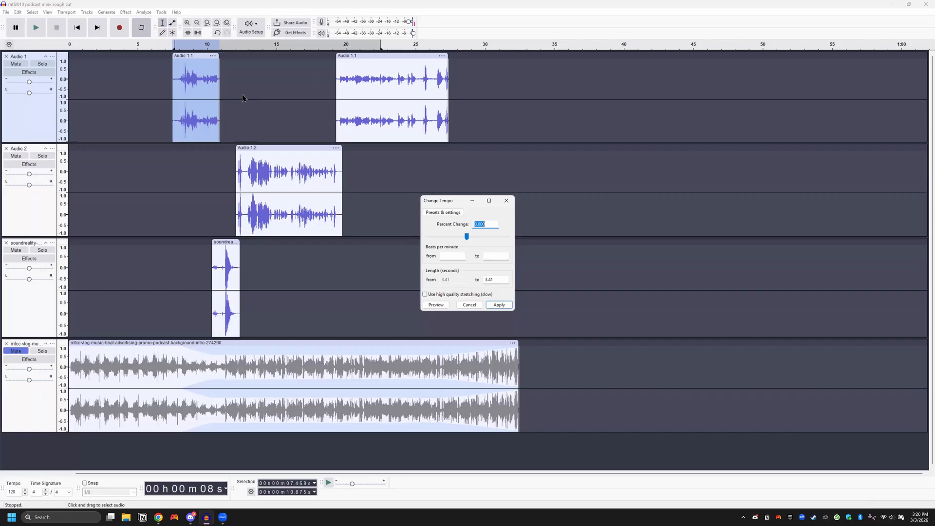
{"action": "type", "text": ".90"}
{"action": "left_click", "coordinate": [499, 305]}
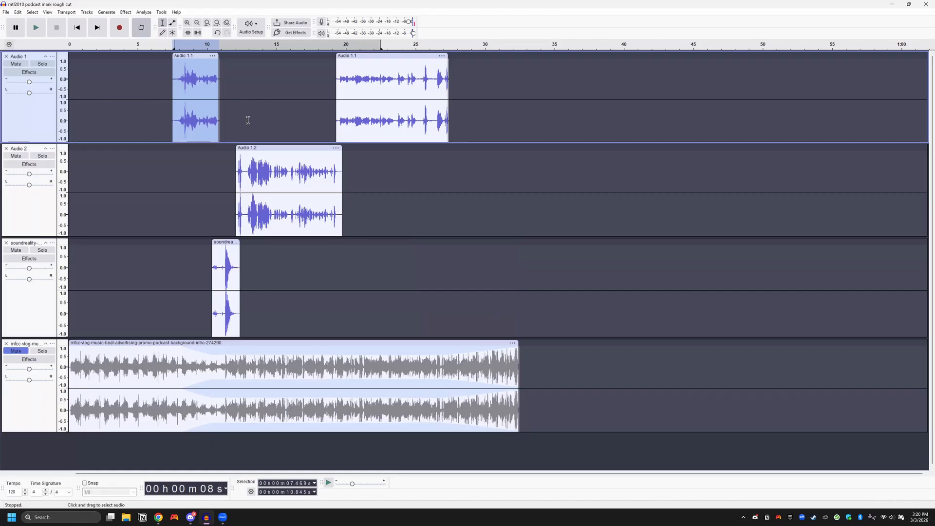
Undo and redo the tempo change on the first Audio 1 clip, and play the clip back
{"action": "key", "text": "ctrl+z"}
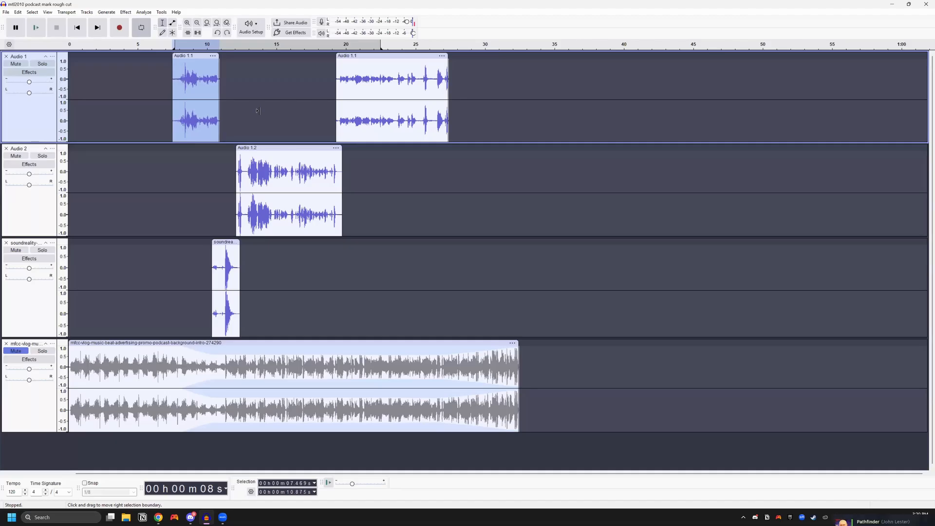
{"action": "key", "text": "ctrl+y"}
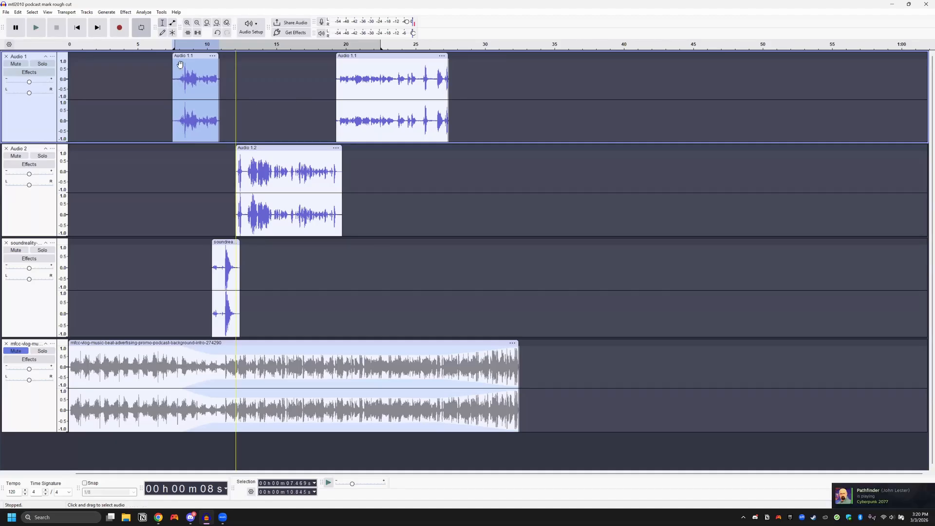
{"action": "left_click", "coordinate": [37, 28]}
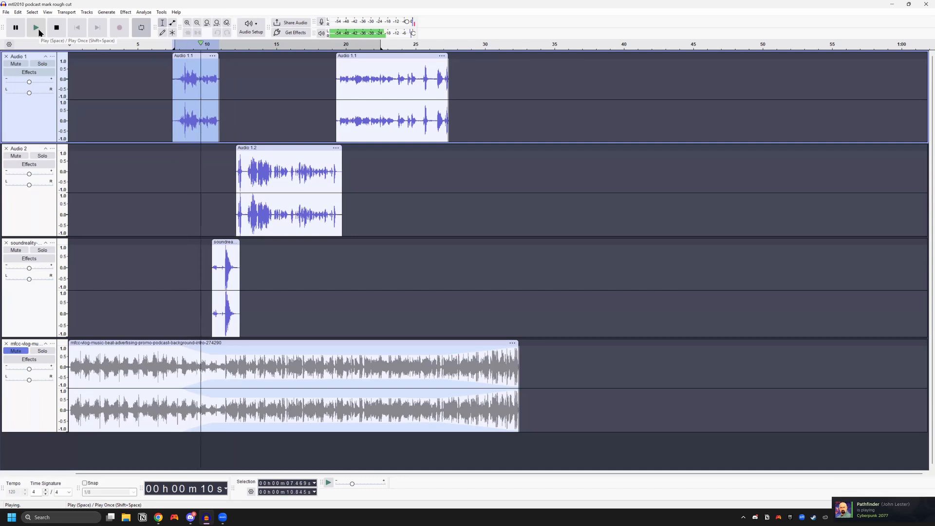
{"action": "left_click", "coordinate": [57, 28]}
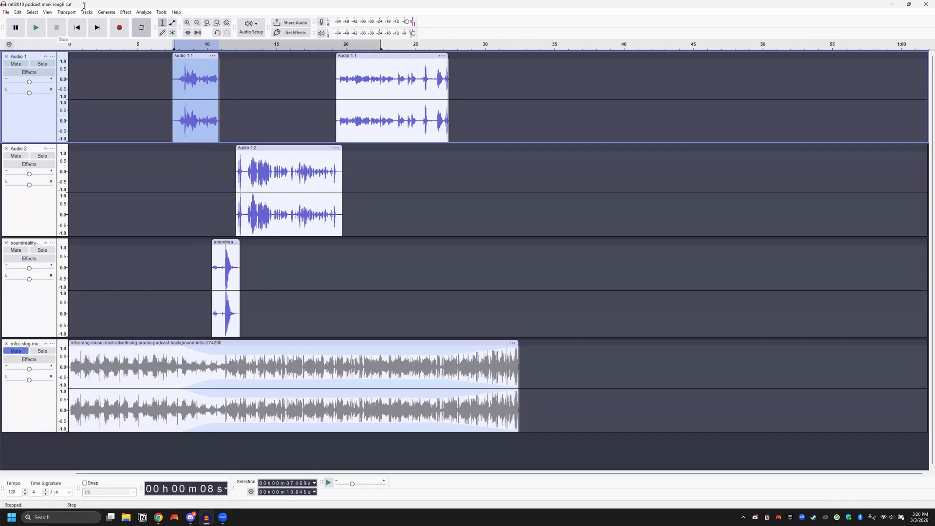
{"action": "left_click", "coordinate": [124, 14]}
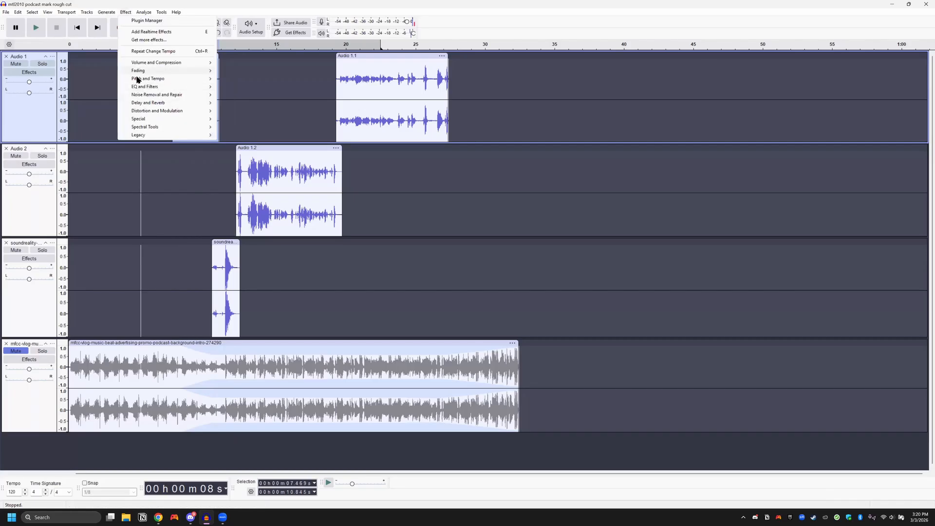
{"action": "mouse_move", "coordinate": [211, 79]}
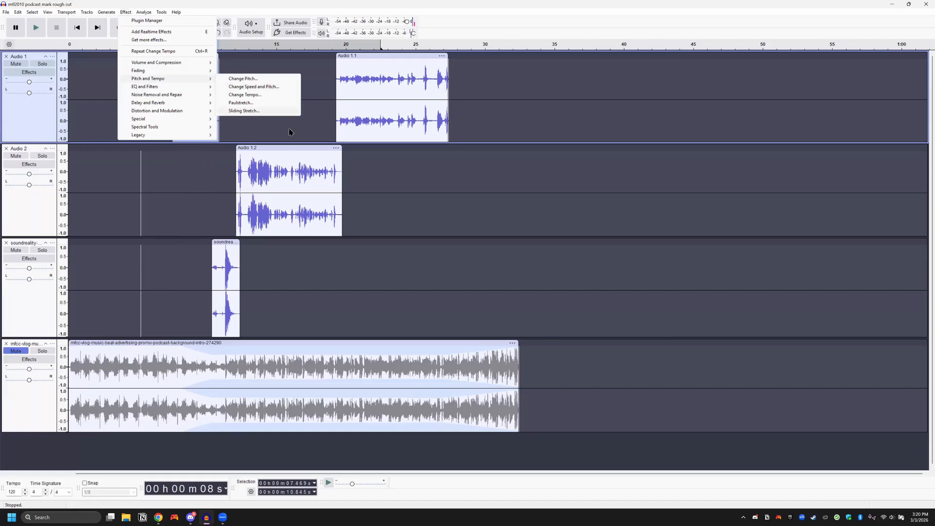
{"action": "left_click", "coordinate": [269, 127]}
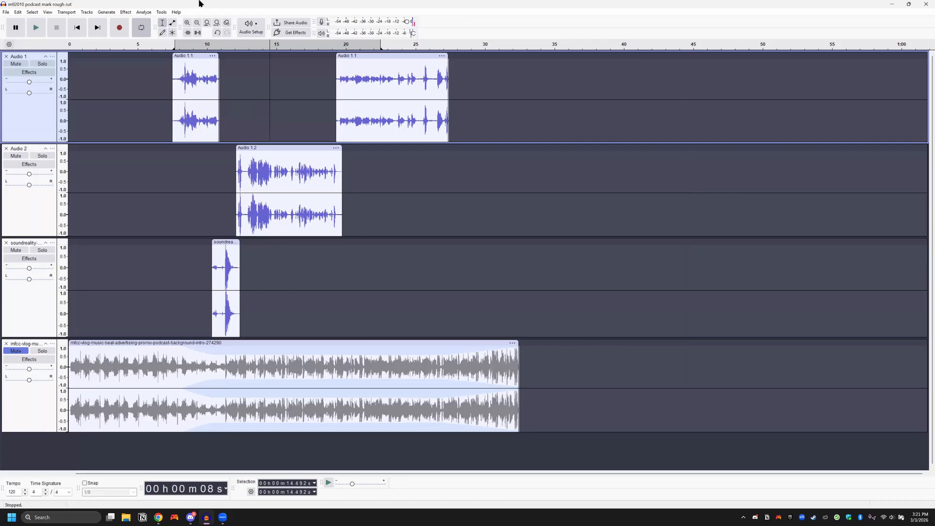
Try to run the Low-Pass Filter effect without selecting any audio
{"action": "left_click", "coordinate": [112, 12]}
{"action": "mouse_move", "coordinate": [127, 12]}
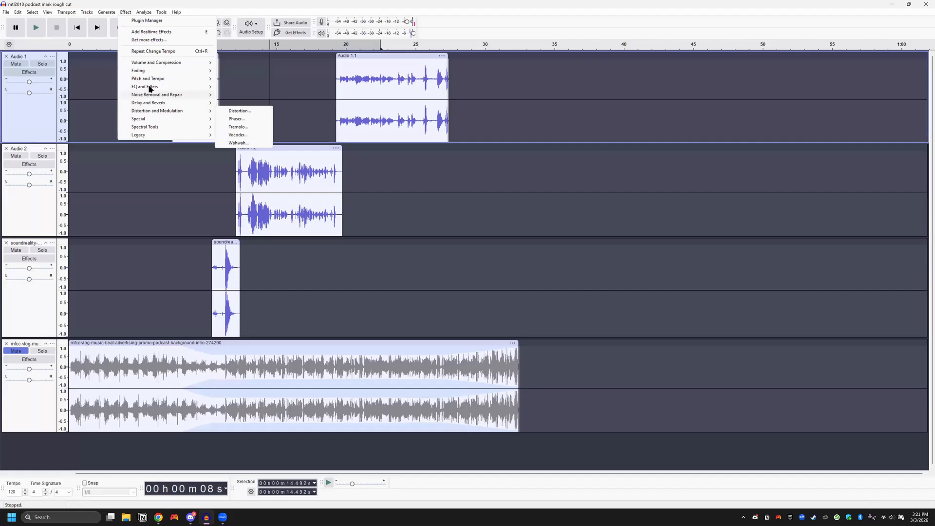
{"action": "mouse_move", "coordinate": [146, 87]}
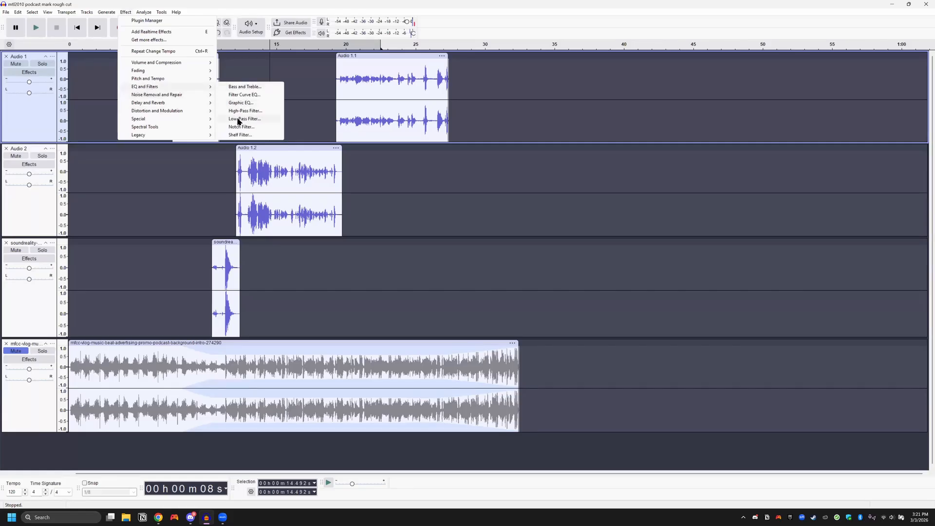
{"action": "left_click", "coordinate": [238, 122]}
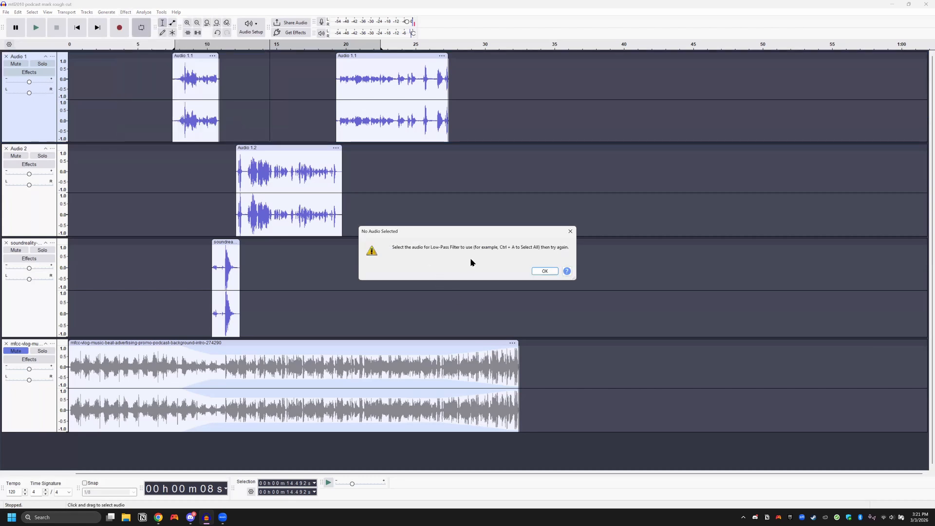
{"action": "left_click", "coordinate": [545, 271]}
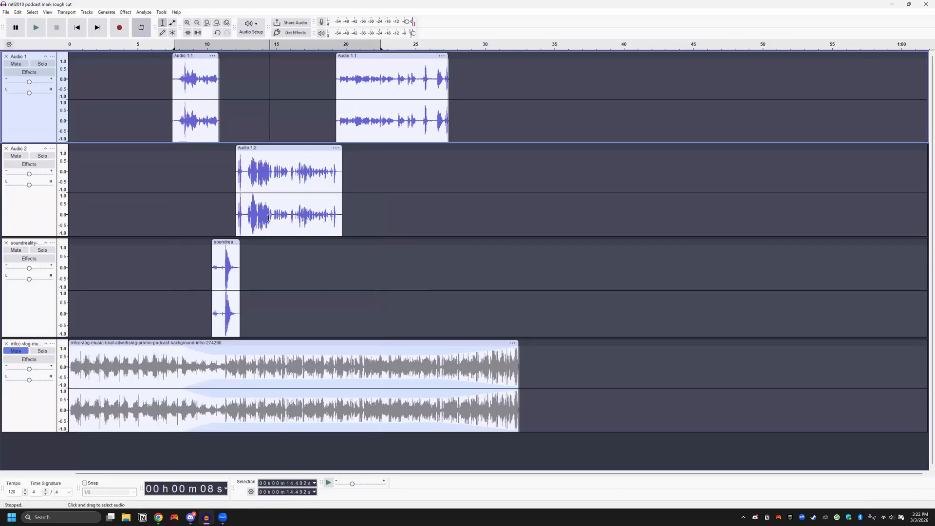
Record a new clip about 7 s long on the Audio 1 track, starting at about 28.5 s, and play it back
{"action": "left_click", "coordinate": [454, 45]}
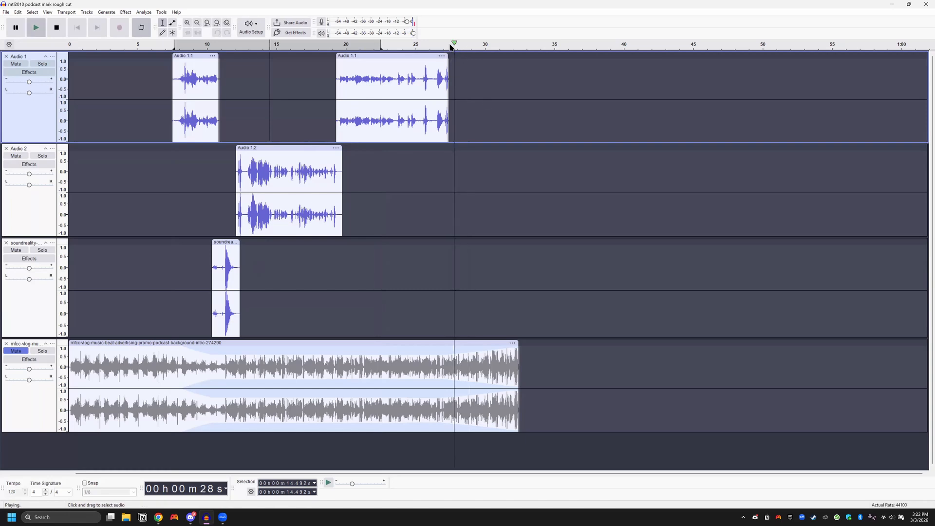
{"action": "left_click", "coordinate": [57, 28]}
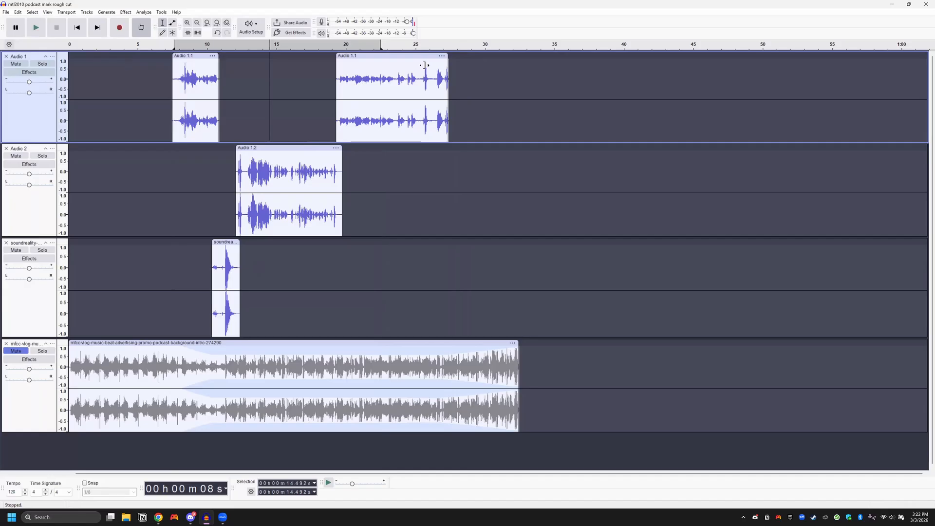
{"action": "left_click", "coordinate": [464, 78]}
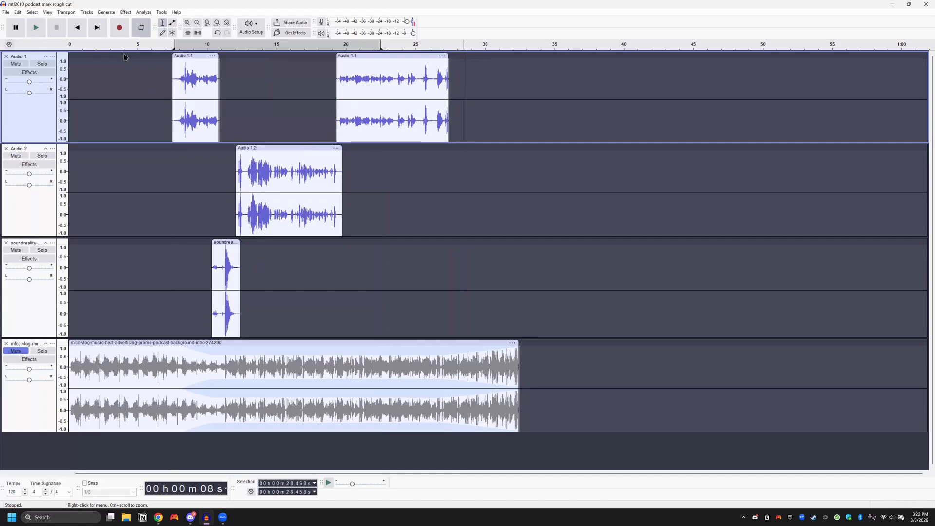
{"action": "left_click", "coordinate": [120, 28]}
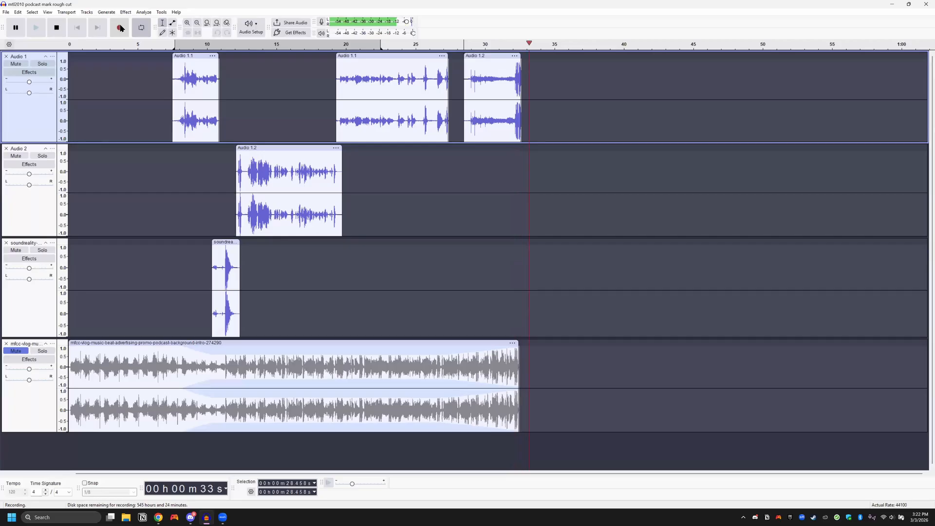
{"action": "left_click", "coordinate": [57, 28]}
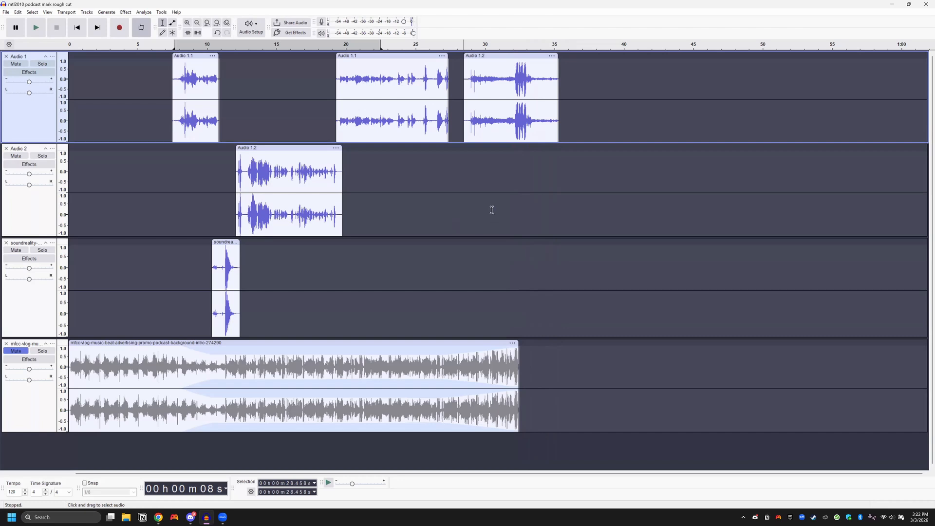
{"action": "left_click", "coordinate": [37, 29]}
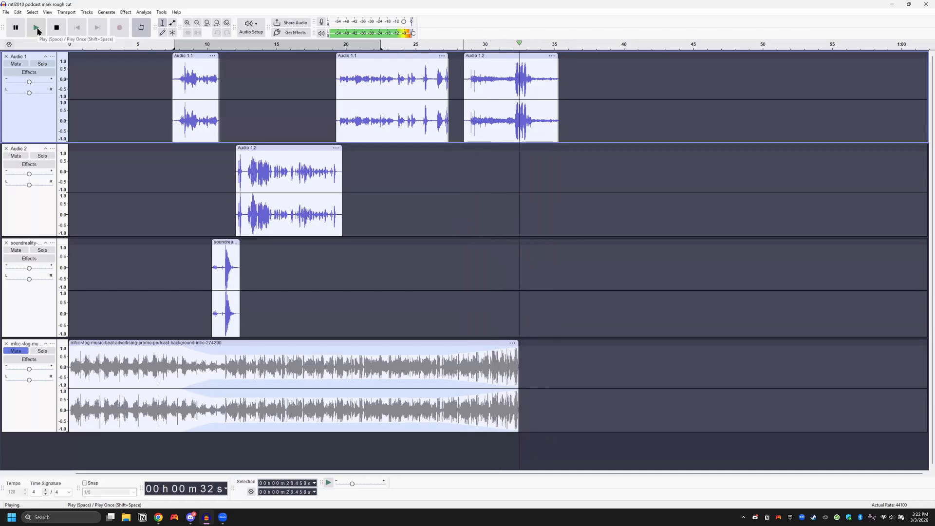
{"action": "left_click", "coordinate": [54, 29]}
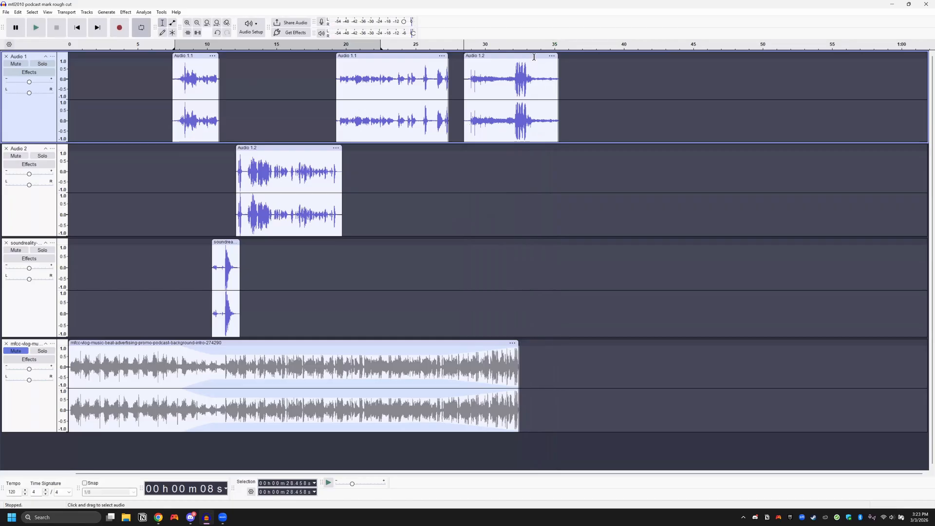
Copy about 0.9 s of background noise from the end of the last Audio 1 clip to Audio 2 at about 32.1 s and play it
{"action": "left_click_drag", "start_coordinate": [537, 66], "coordinate": [550, 66]}
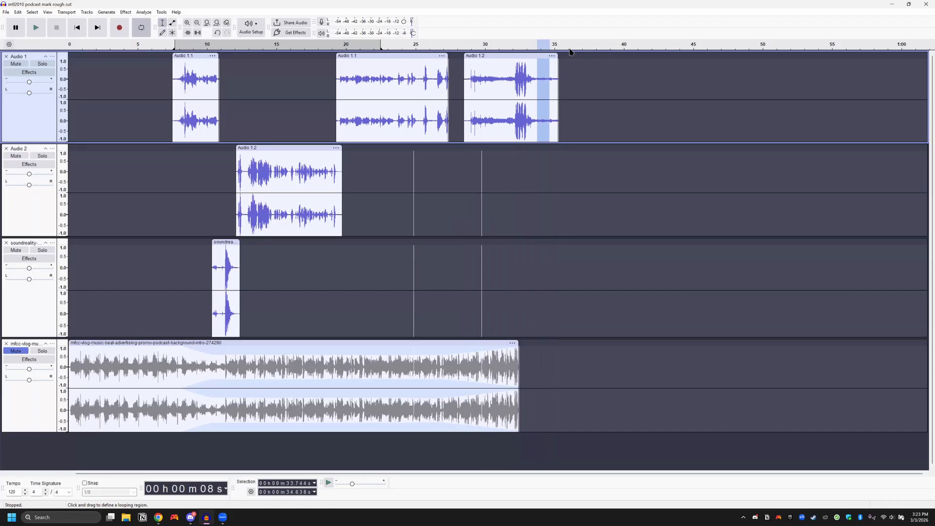
{"action": "left_click", "coordinate": [572, 59]}
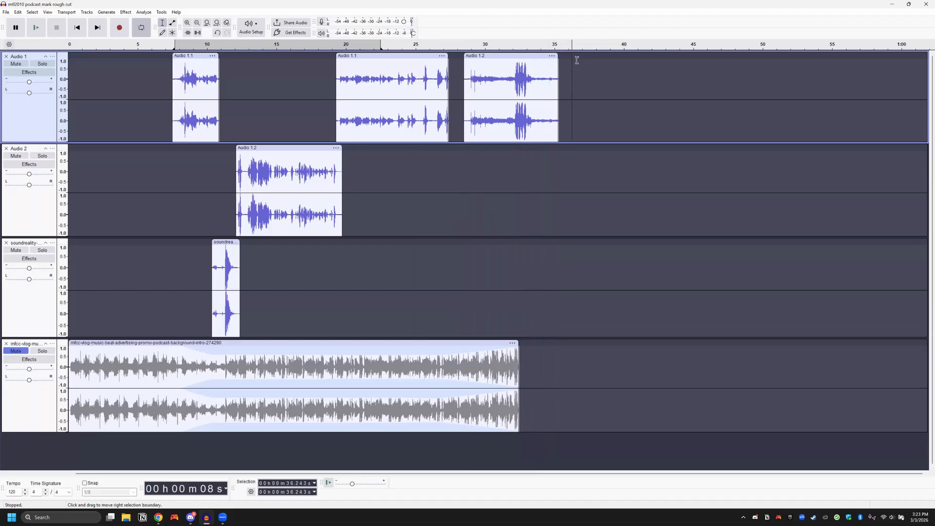
{"action": "key", "text": "ctrl+v"}
{"action": "left_click_drag", "start_coordinate": [575, 56], "coordinate": [520, 194]}
{"action": "left_click", "coordinate": [489, 46]}
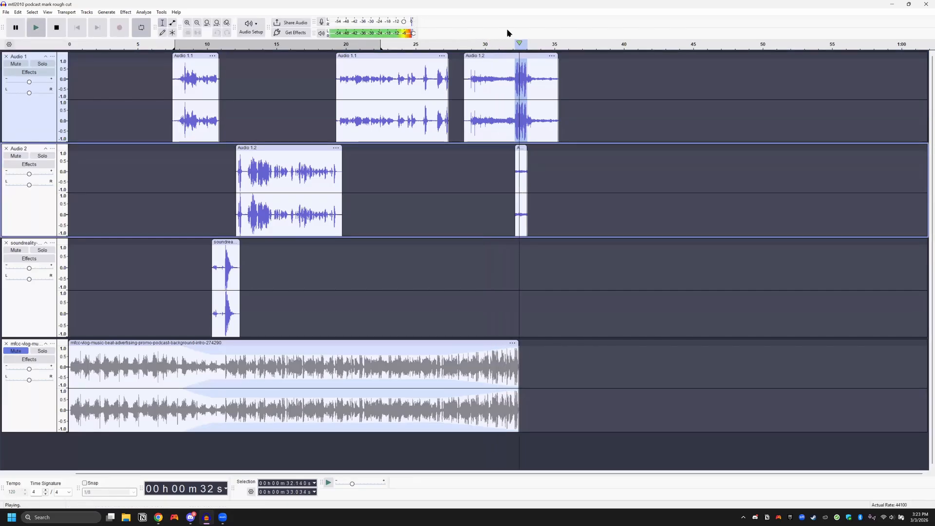
{"action": "left_click", "coordinate": [495, 76]}
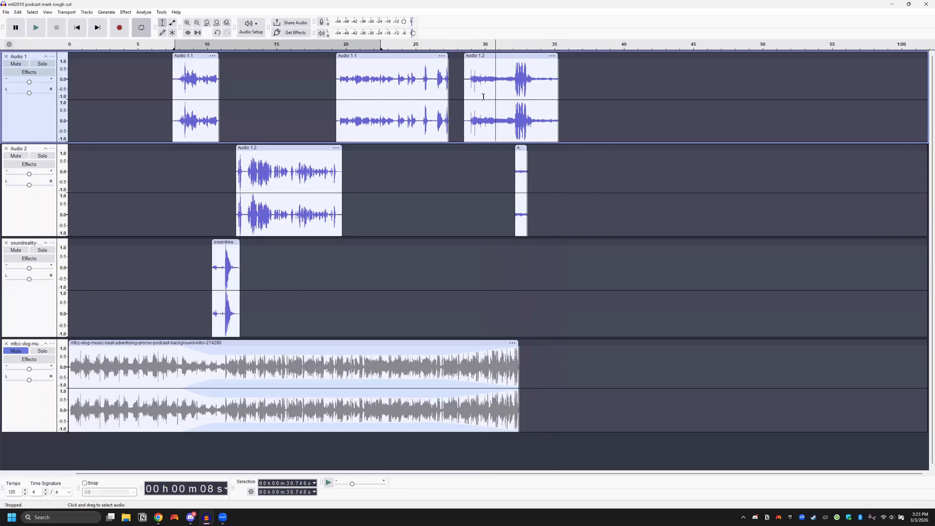
Capture a noise profile for Noise Reduction from the quiet passage at about 30.7 to 32.0 s in the last Audio 1 clip
{"action": "left_click", "coordinate": [187, 24]}
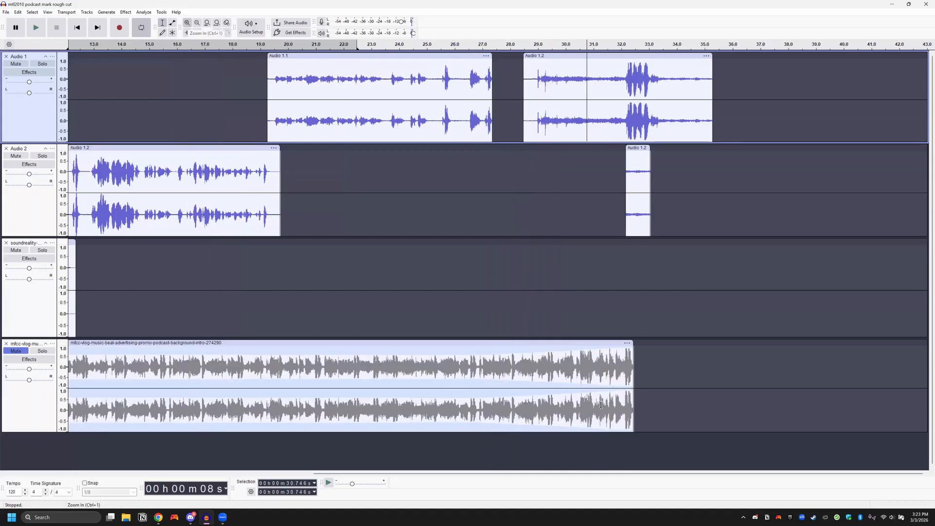
{"action": "key", "text": "ctrl+1"}
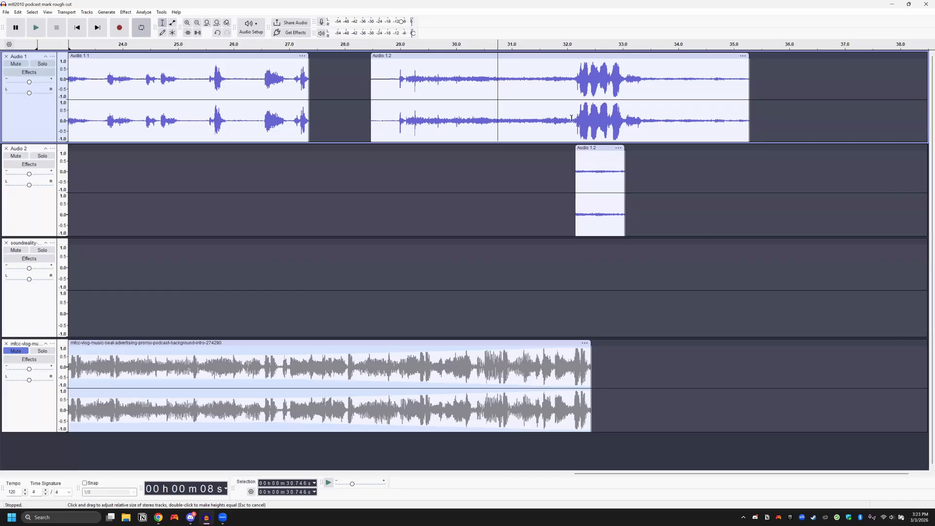
{"action": "left_click_drag", "start_coordinate": [566, 90], "coordinate": [497, 90]}
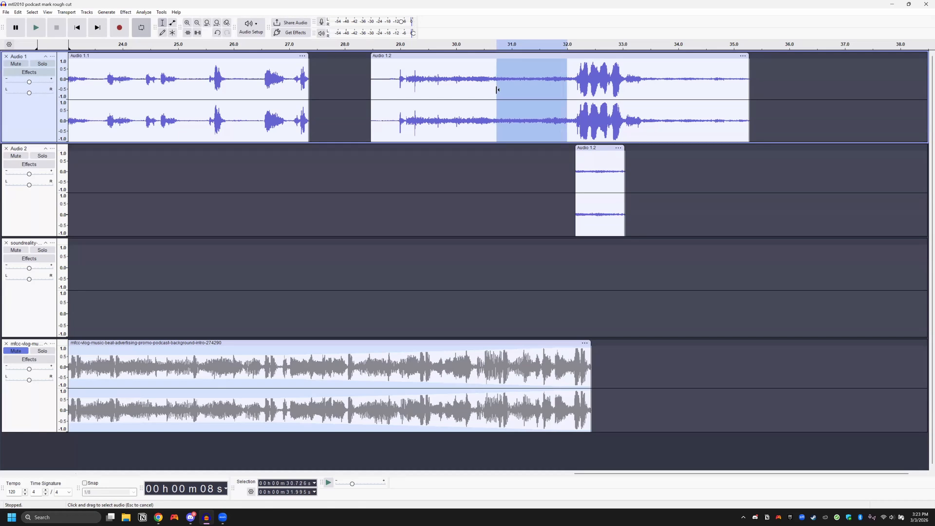
{"action": "left_click", "coordinate": [125, 13]}
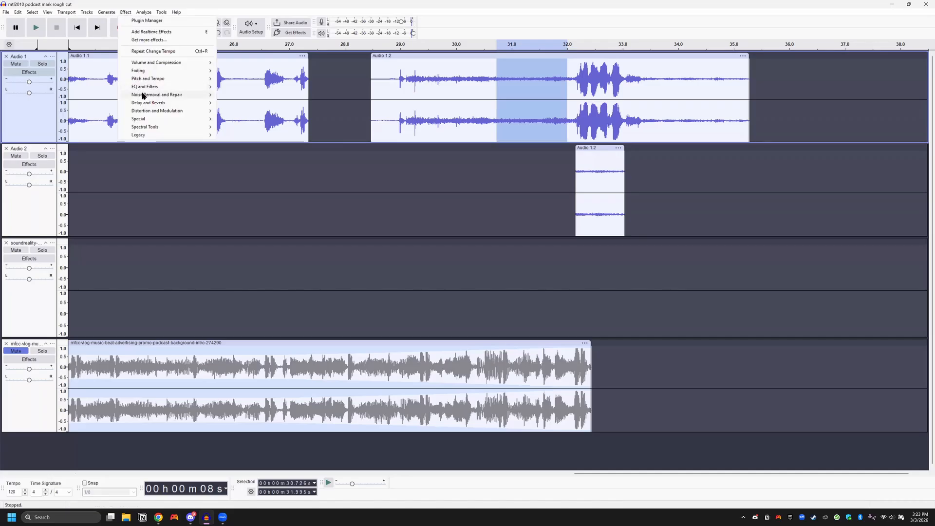
{"action": "mouse_move", "coordinate": [143, 96]}
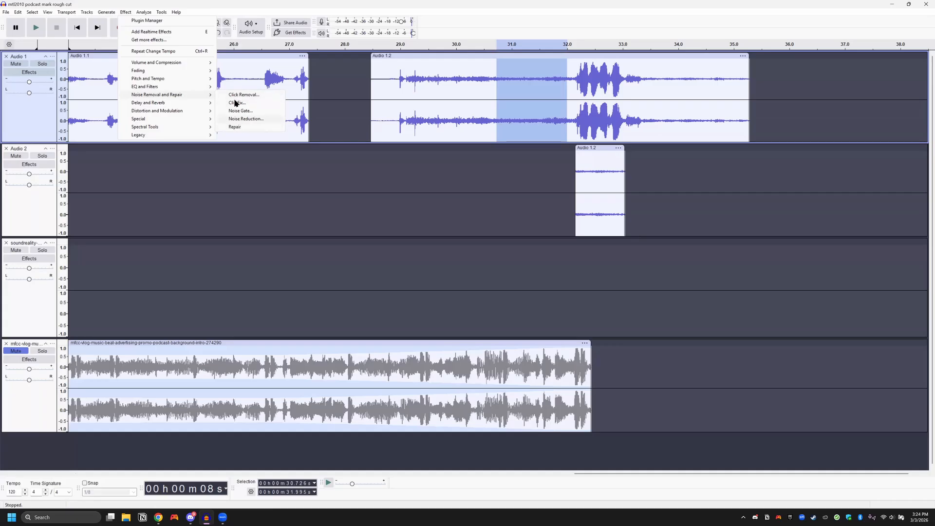
{"action": "left_click", "coordinate": [245, 120]}
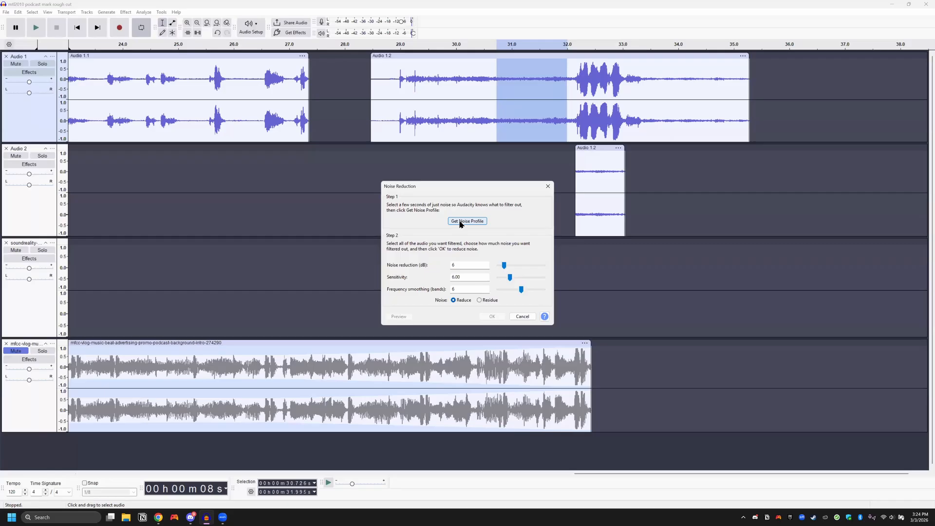
{"action": "left_click", "coordinate": [460, 222]}
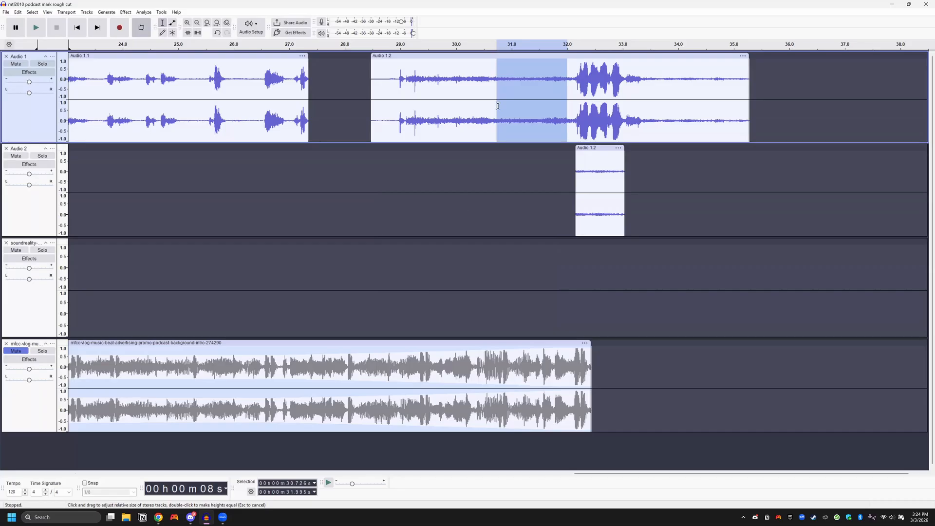
Apply Noise Reduction at 6 dB, sensitivity 6.00 and smoothing 6 to about 28.55 to 35.22 s of the last Audio 1 clip
{"action": "left_click", "coordinate": [468, 94]}
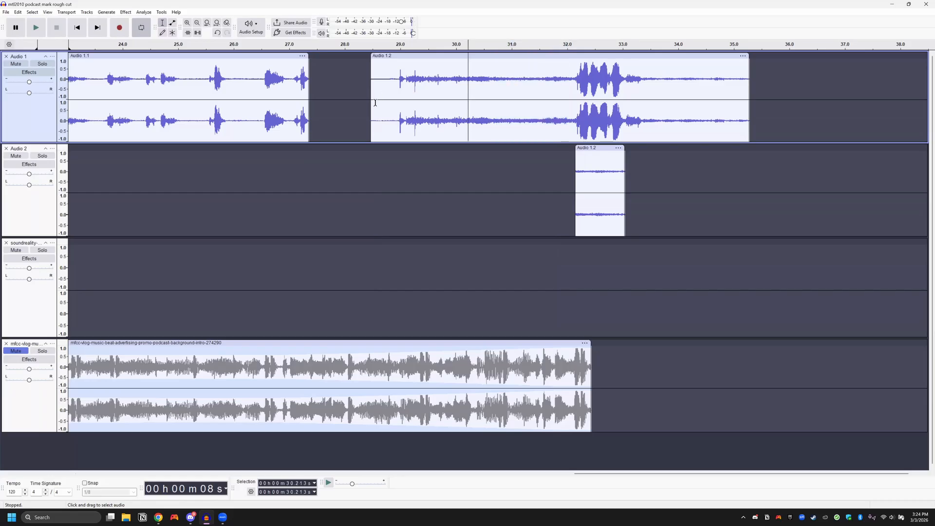
{"action": "double_click", "coordinate": [744, 111]}
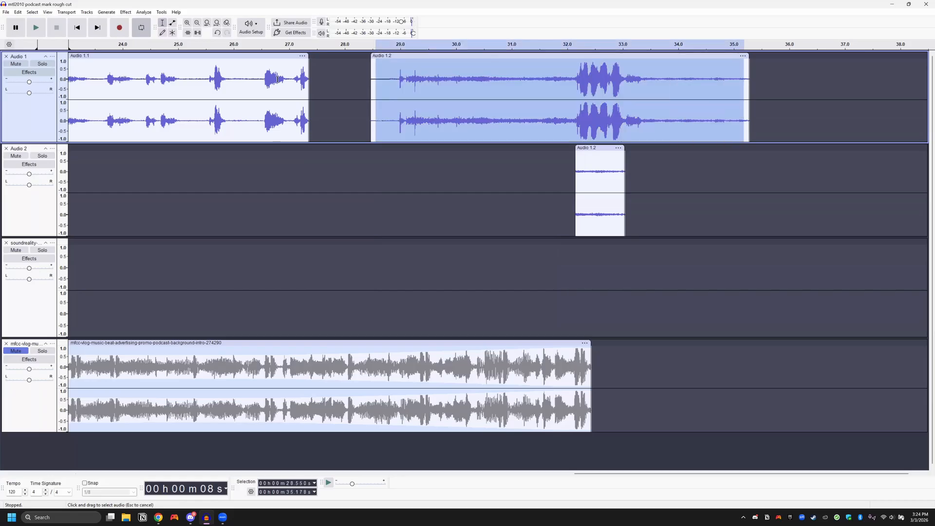
{"action": "left_click", "coordinate": [126, 12]}
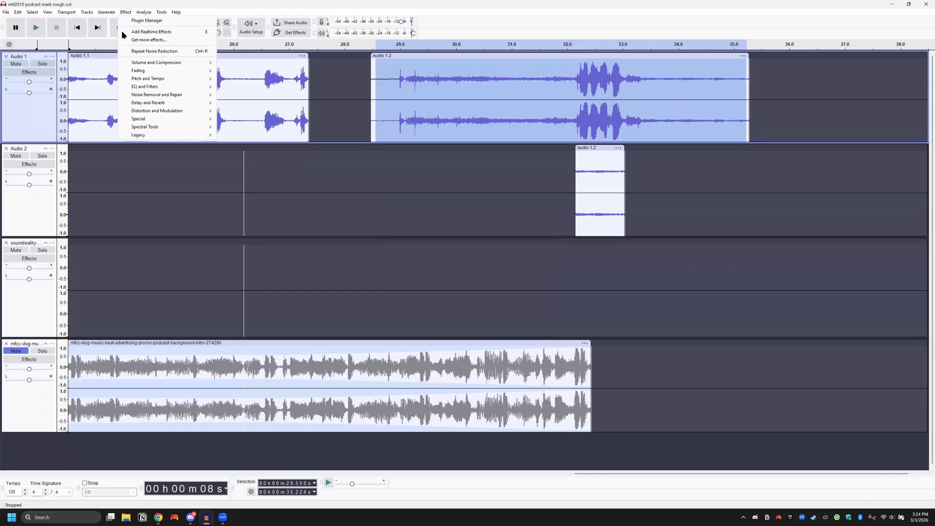
{"action": "mouse_move", "coordinate": [179, 96]}
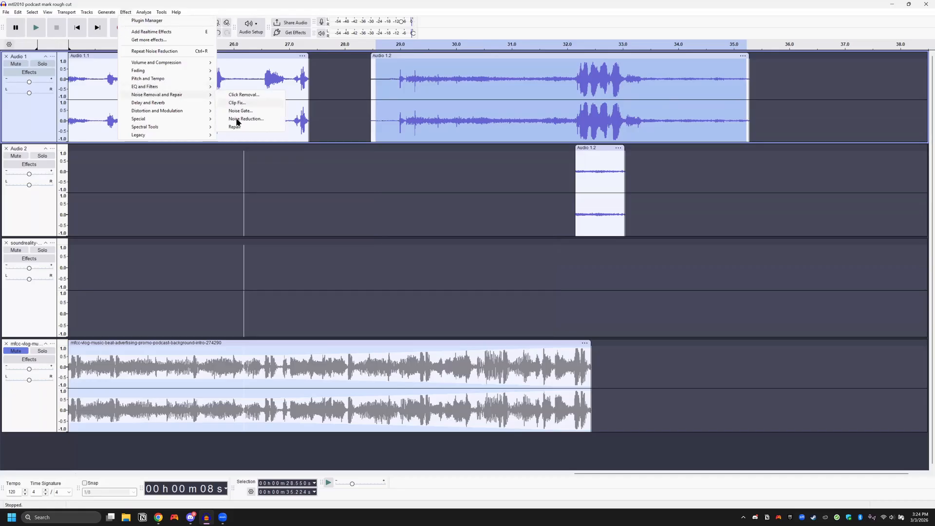
{"action": "left_click", "coordinate": [237, 120]}
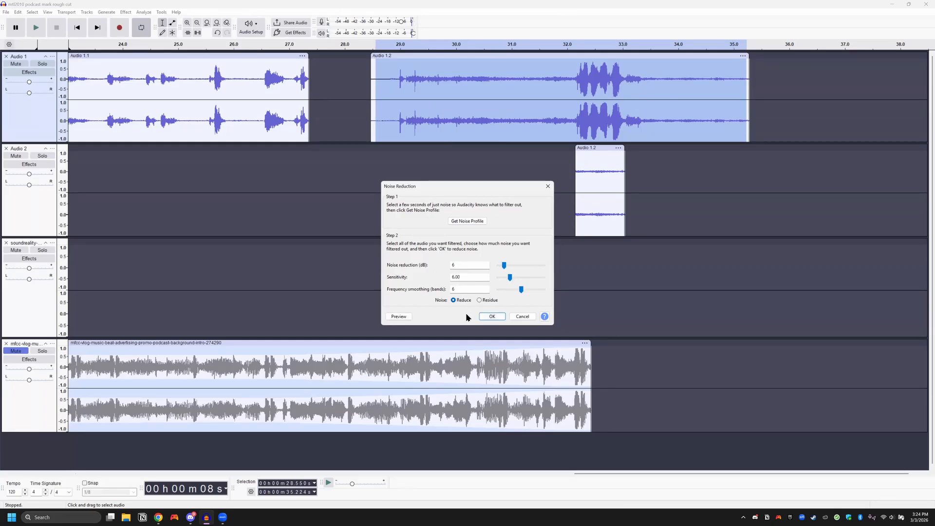
{"action": "left_click", "coordinate": [490, 317]}
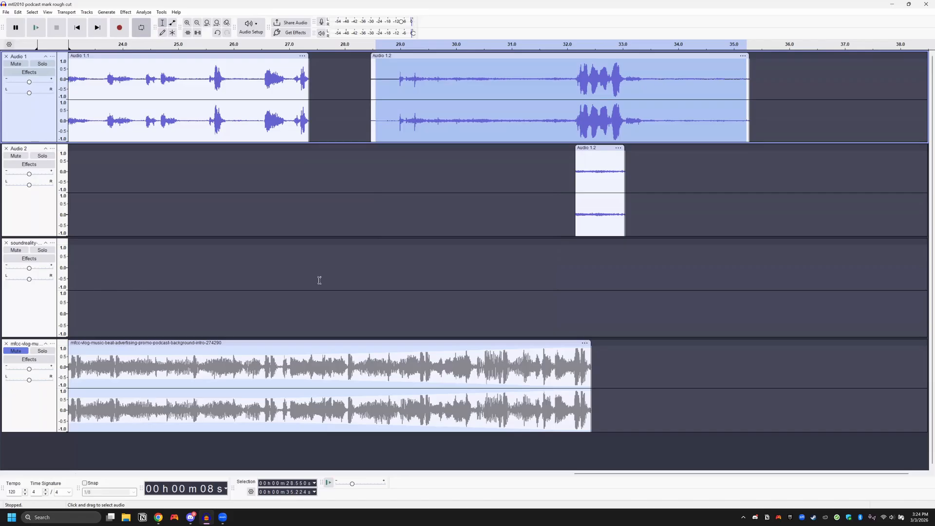
Replace the 6 dB noise reduction on the last Audio 1 clip with a stronger reduction, and play back the result
{"action": "left_click", "coordinate": [127, 13]}
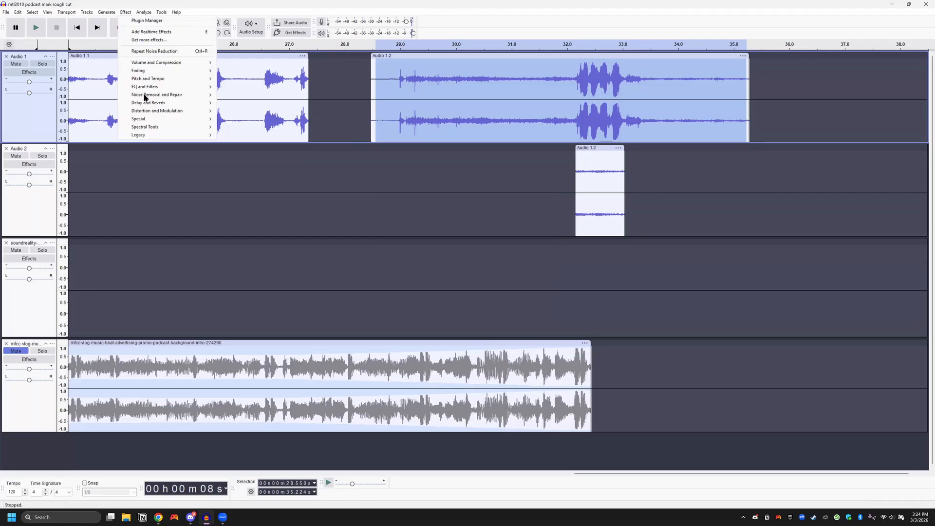
{"action": "mouse_move", "coordinate": [209, 95]}
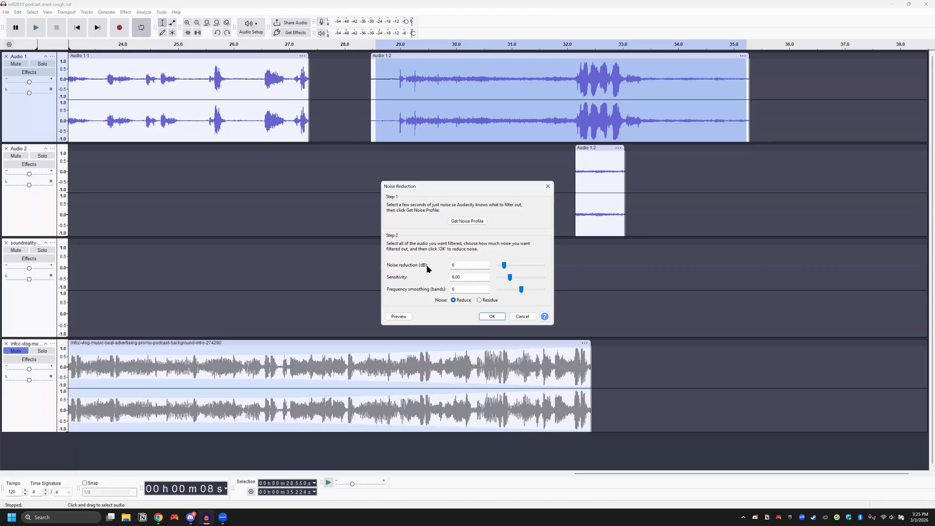
{"action": "left_click_drag", "start_coordinate": [505, 266], "coordinate": [510, 270]}
{"action": "left_click", "coordinate": [491, 317]}
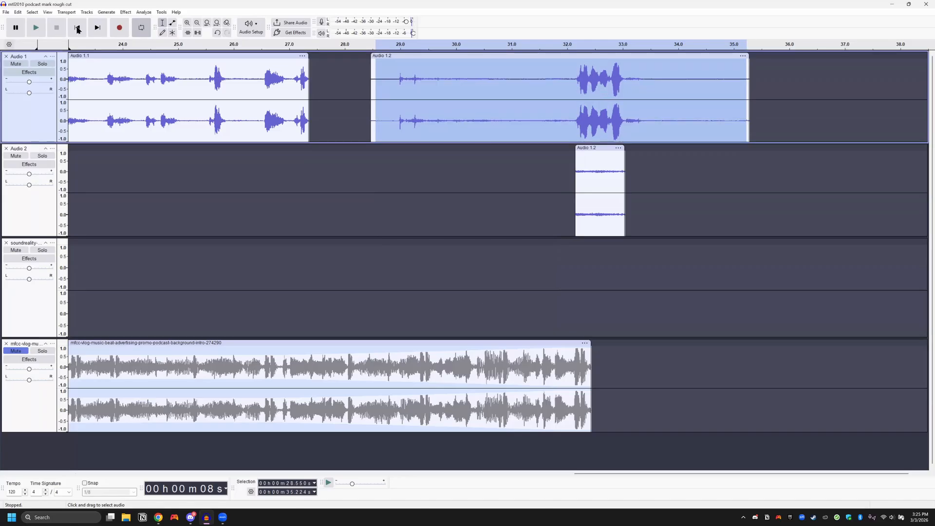
{"action": "key", "text": "space"}
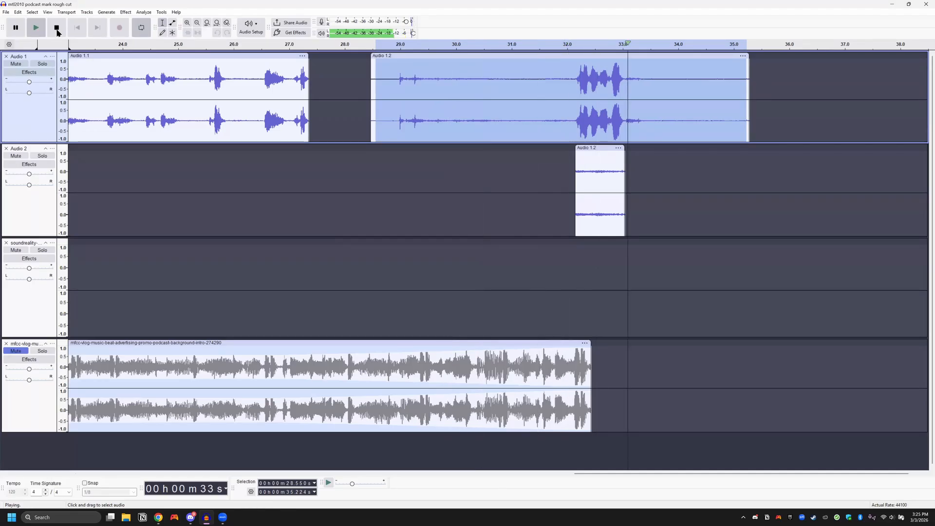
{"action": "key", "text": "space"}
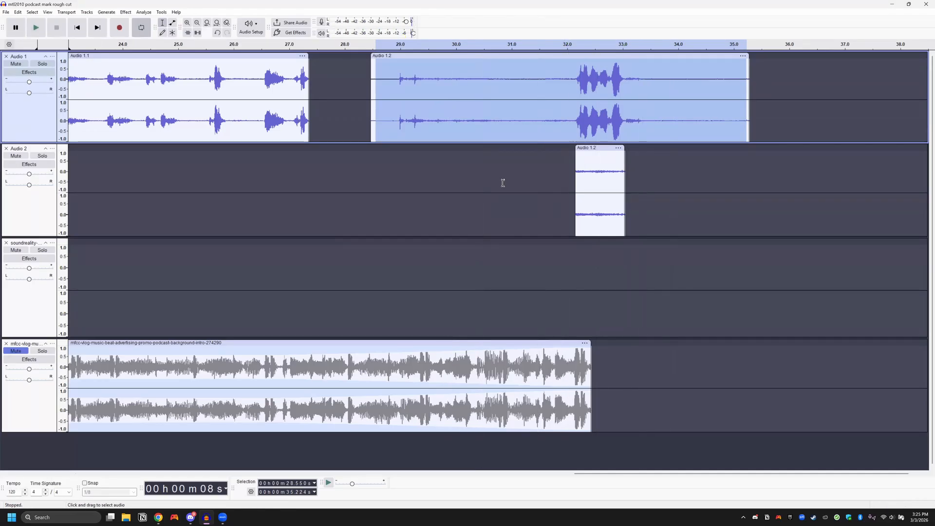
Delete the short background noise clip at about 32 s on the Audio 2 track
{"action": "left_click", "coordinate": [582, 161]}
{"action": "left_click", "coordinate": [597, 147]}
{"action": "left_click_drag", "start_coordinate": [604, 55], "coordinate": [601, 122]}
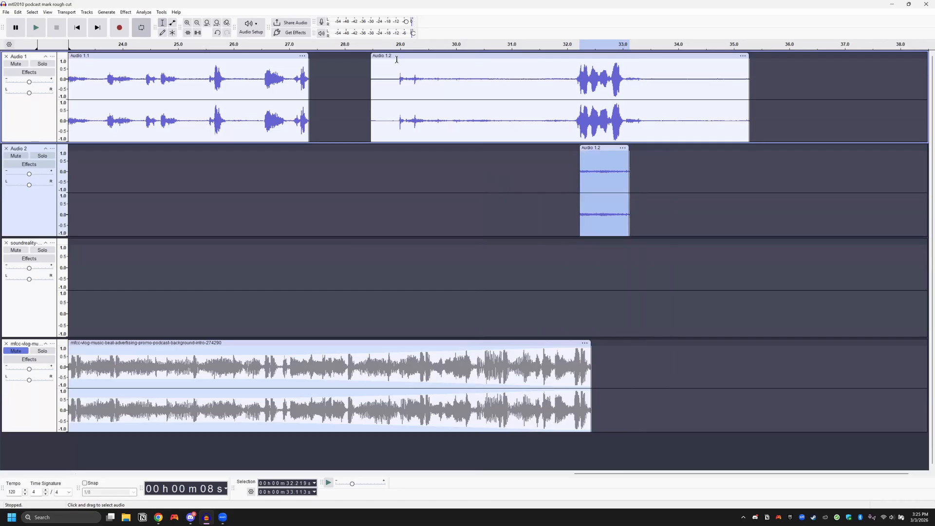
{"action": "key", "text": "Delete"}
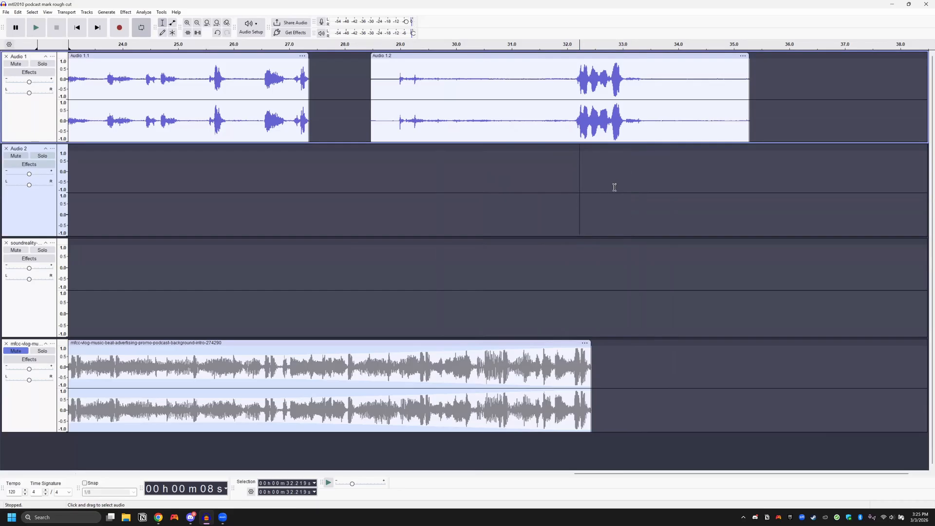